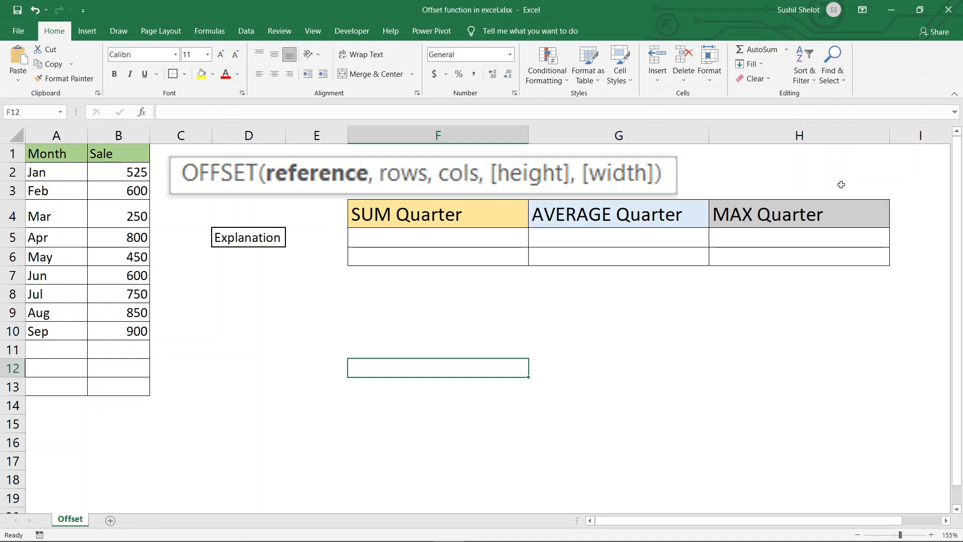
- Enter the formula =OFFSET(B2,2,,1,1) in cell D6 under the Explanation heading
{"action": "left_click", "coordinate": [239, 258]}
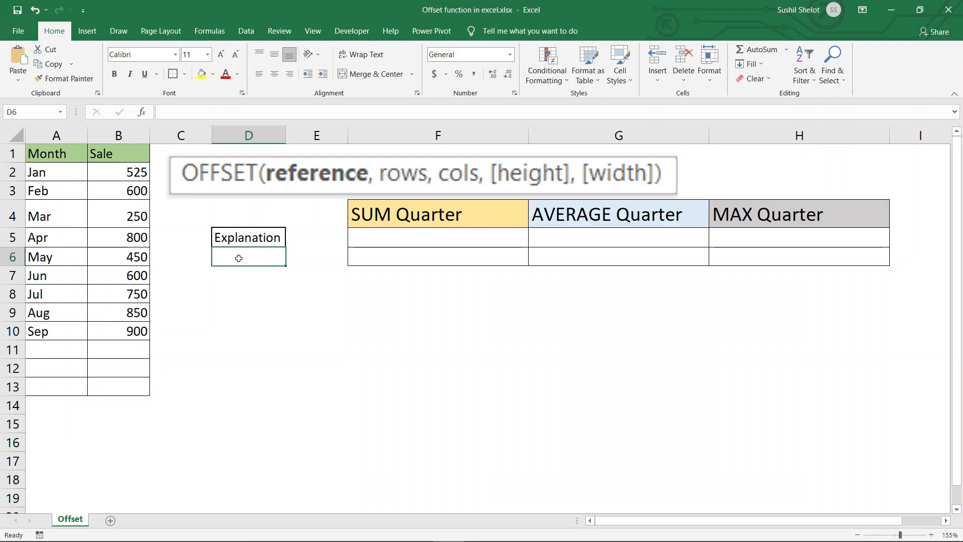
{"action": "type", "text": "=of"}
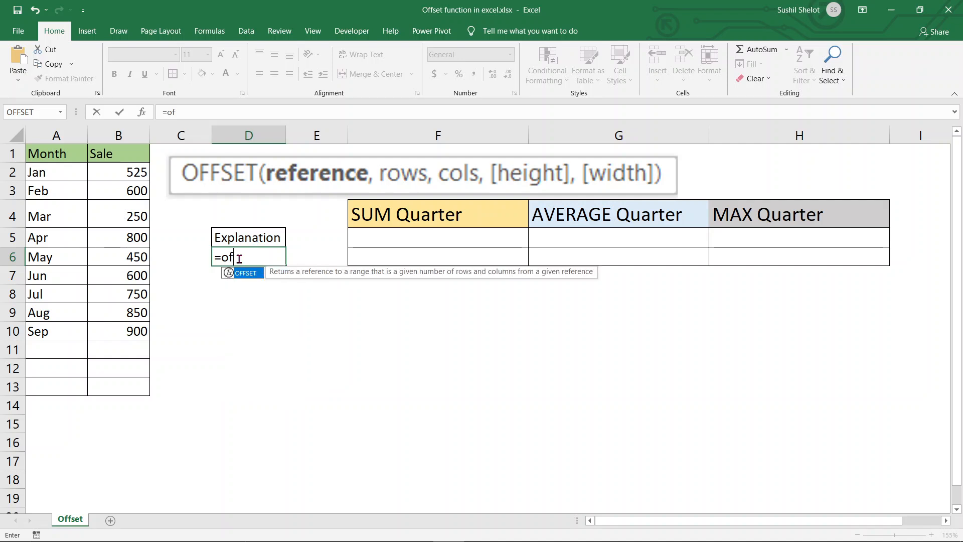
{"action": "type", "text": "fset"}
{"action": "double_click", "coordinate": [244, 273]}
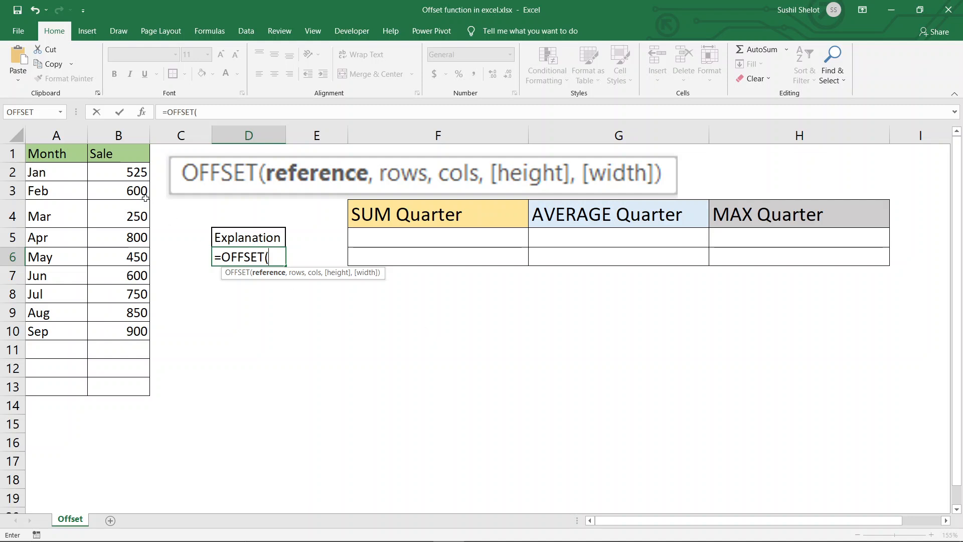
{"action": "left_click", "coordinate": [127, 174]}
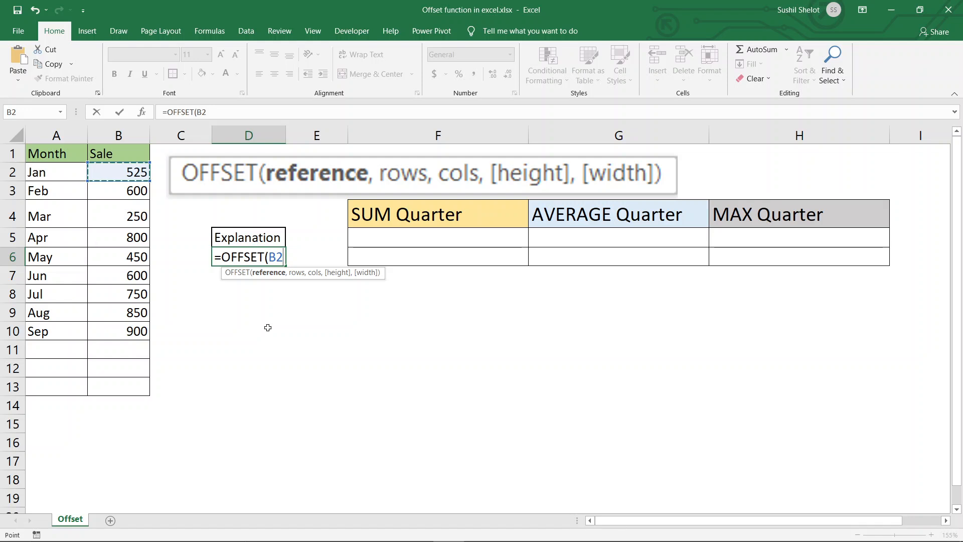
{"action": "type", "text": ","}
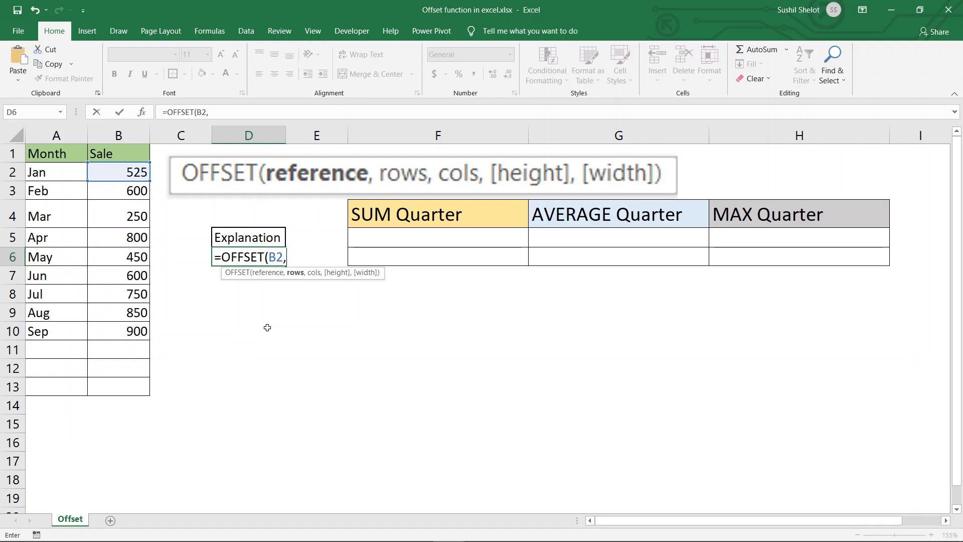
{"action": "type", "text": "2,"}
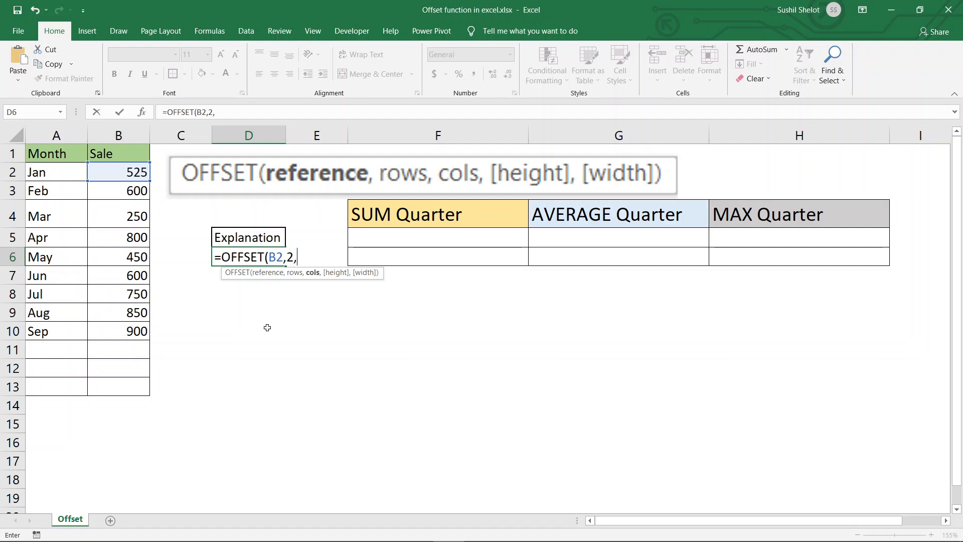
{"action": "type", "text": "0,"}
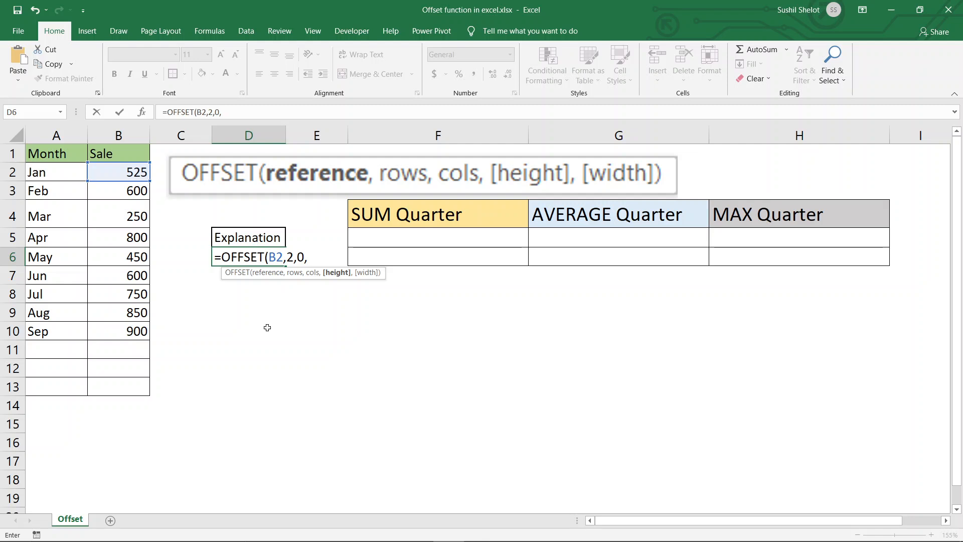
{"action": "key", "text": "BackSpace"}
{"action": "key", "text": "BackSpace"}
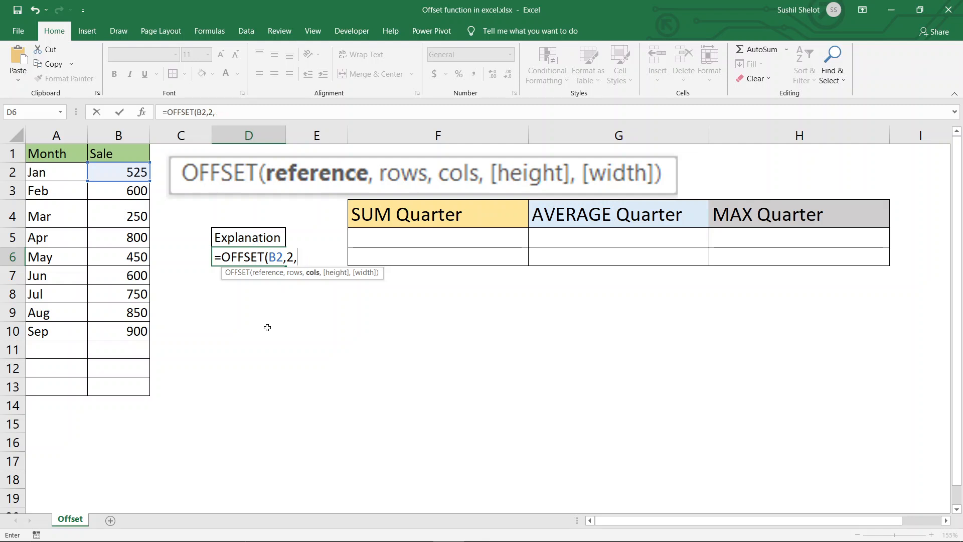
{"action": "type", "text": ","}
{"action": "type", "text": "1,1"}
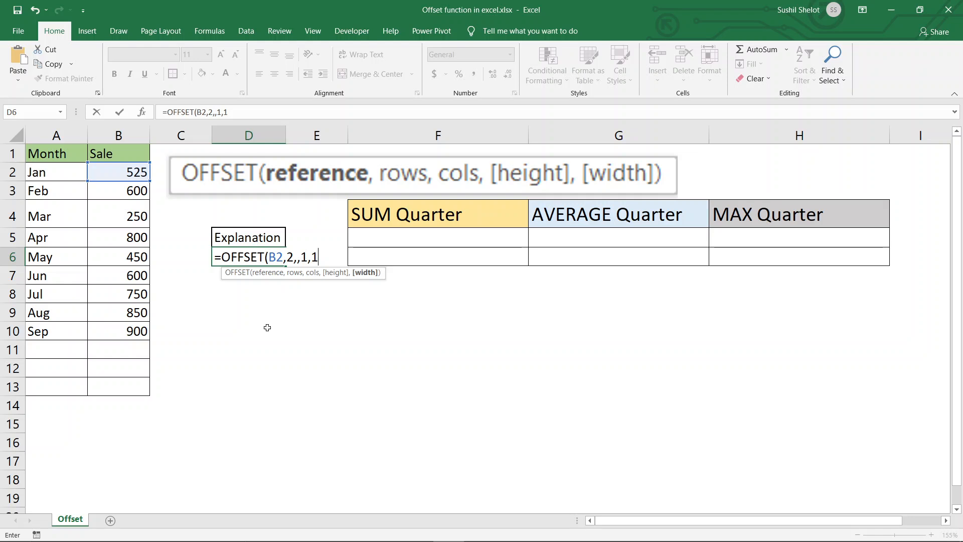
{"action": "type", "text": ")"}
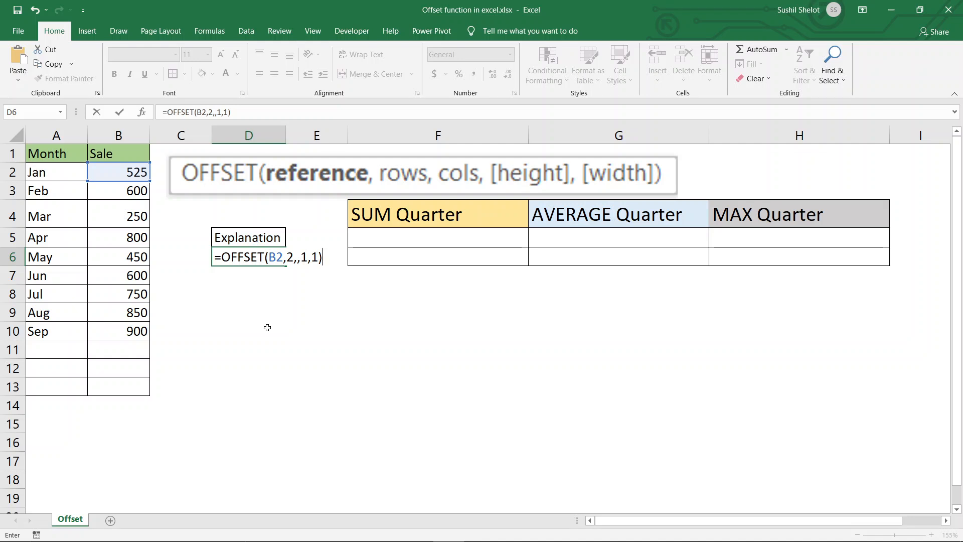
{"action": "key", "text": "Return"}
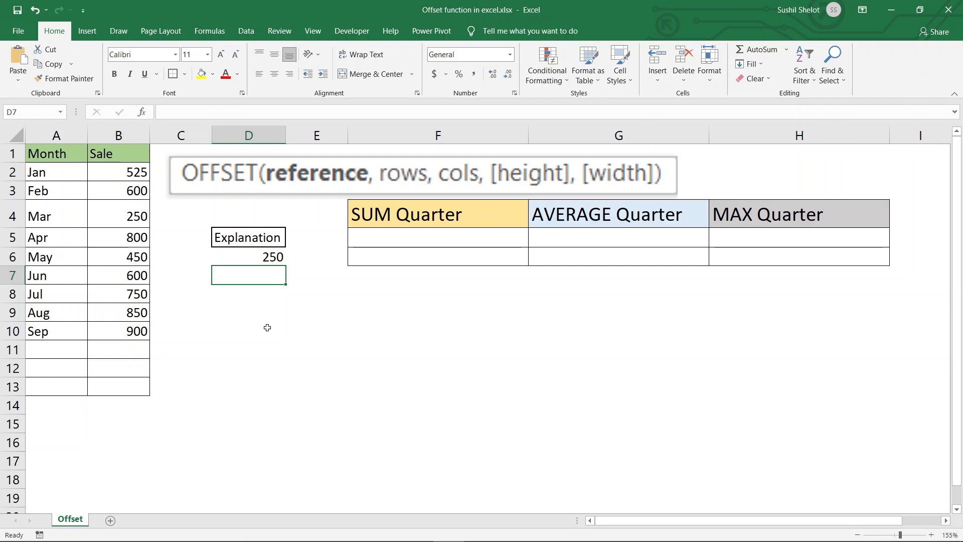
- Set the rows argument of the OFFSET formula in D6 to -1
{"action": "key", "text": "Up"}
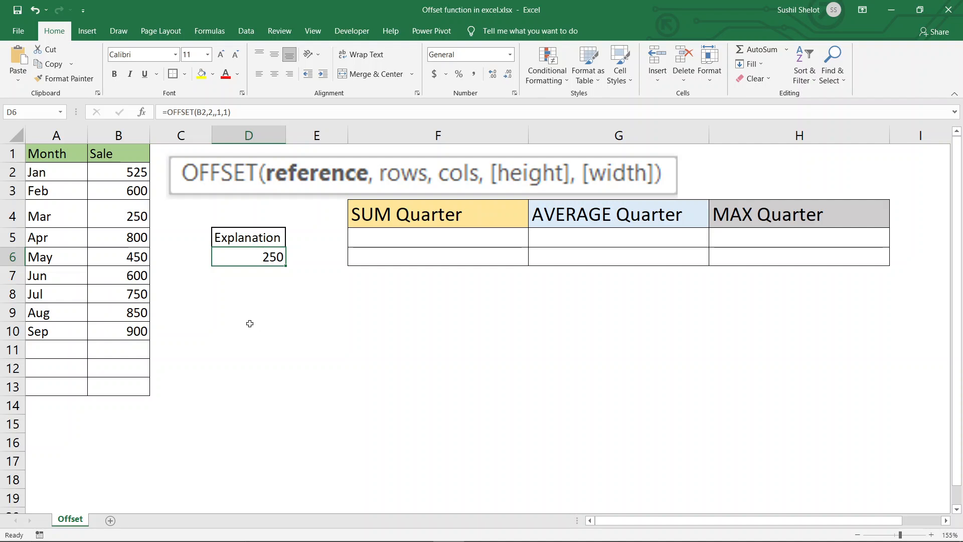
{"action": "left_click", "coordinate": [212, 112]}
{"action": "type", "text": ","}
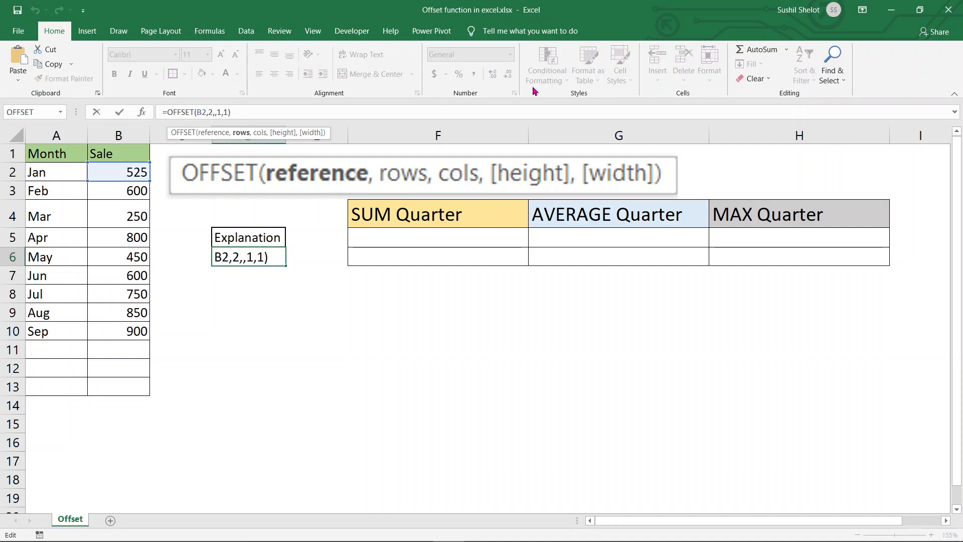
{"action": "key", "text": "Left"}
{"action": "key", "text": "BackSpace"}
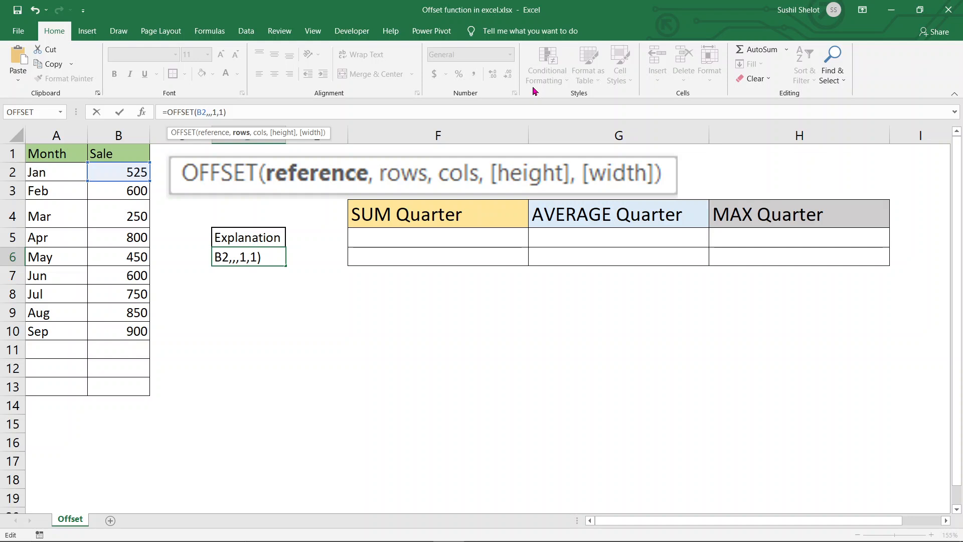
{"action": "type", "text": "-1"}
{"action": "key", "text": "Return"}
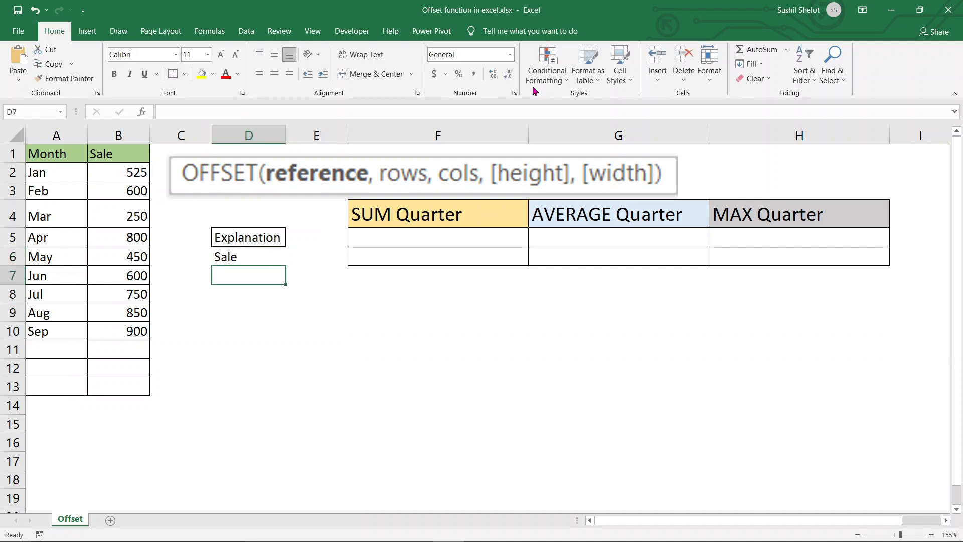
- Set the cols argument of D6's OFFSET formula to -1 and trace the offset from B2 through A2 to A1
{"action": "left_click", "coordinate": [262, 254]}
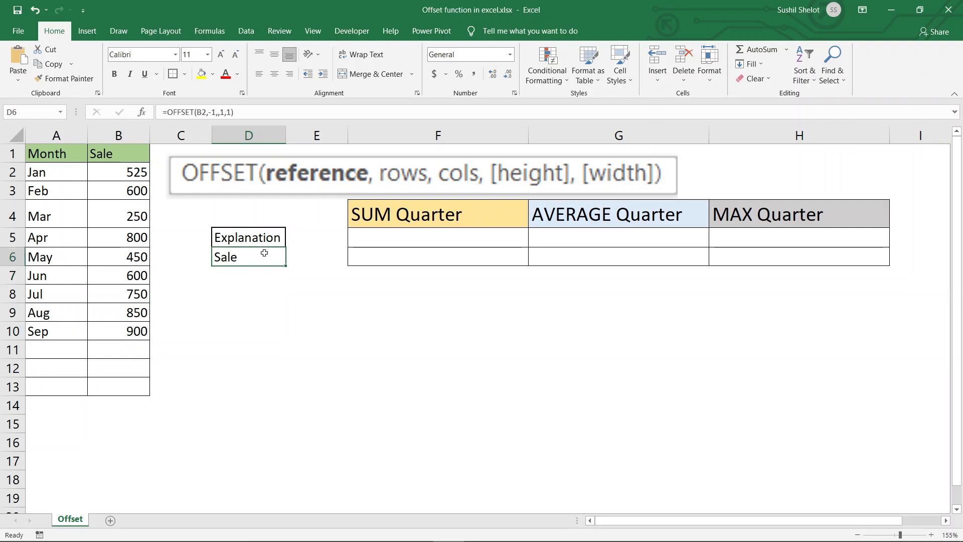
{"action": "left_click", "coordinate": [219, 112]}
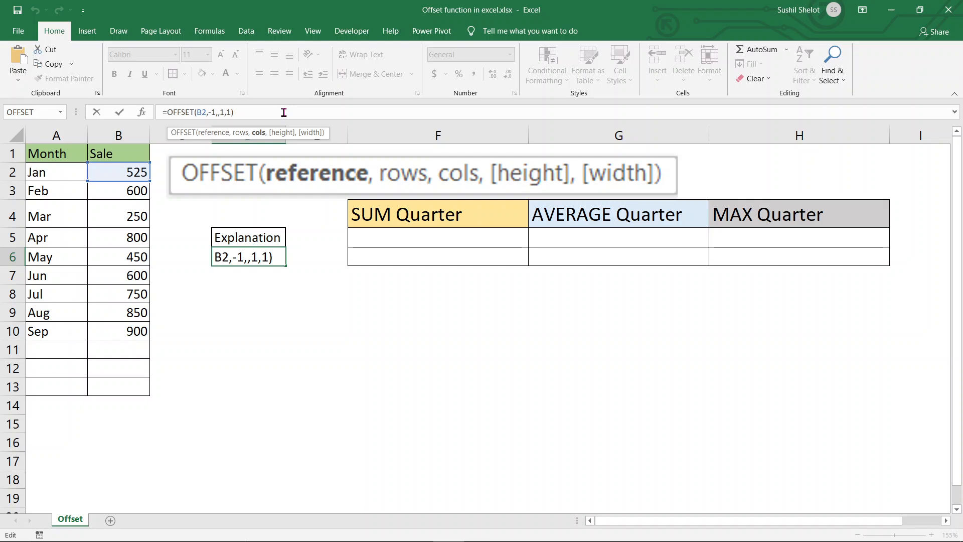
{"action": "type", "text": "-1"}
{"action": "key", "text": "Return"}
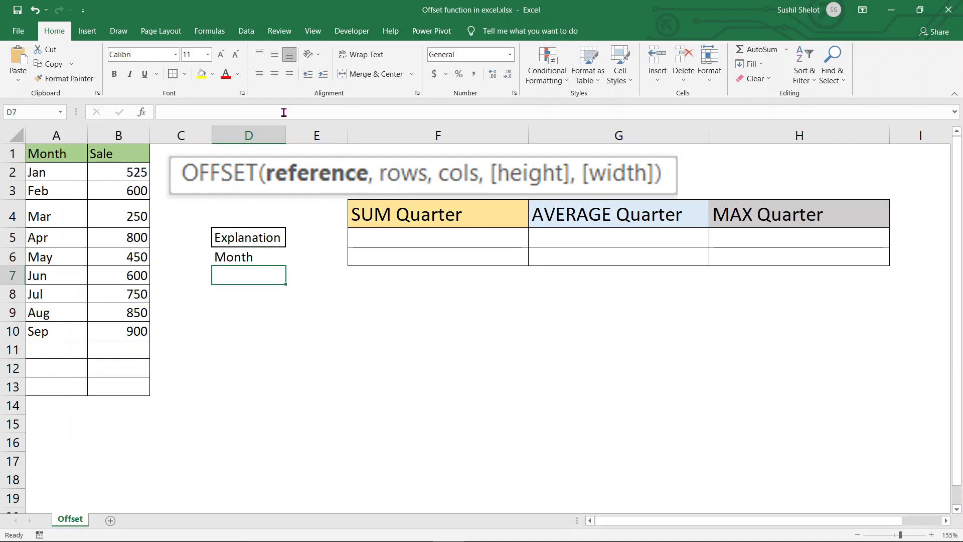
{"action": "left_click", "coordinate": [117, 173]}
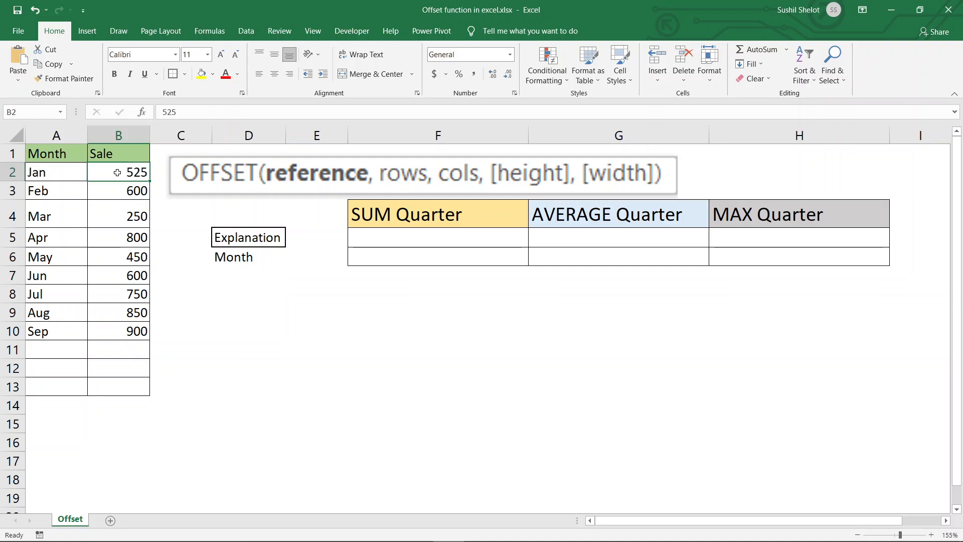
{"action": "key", "text": "Left"}
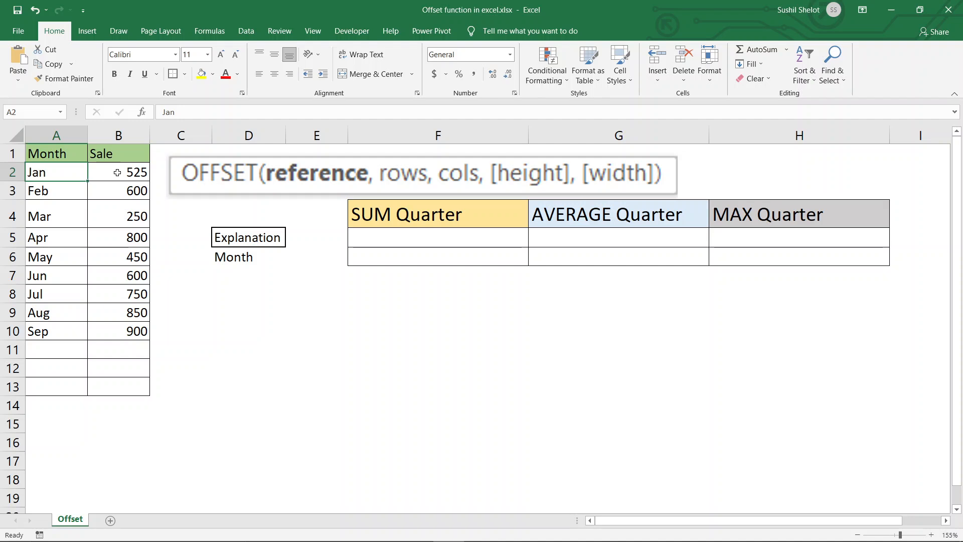
{"action": "key", "text": "Up"}
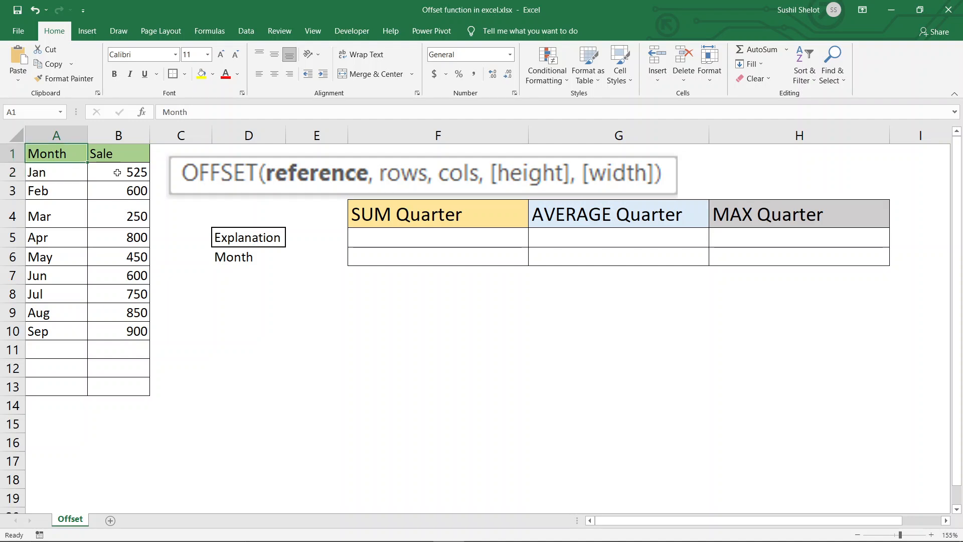
- Set the cols argument of D6's OFFSET formula to 1 and trace the offset from B2 through B1 to C1
{"action": "left_click", "coordinate": [239, 264]}
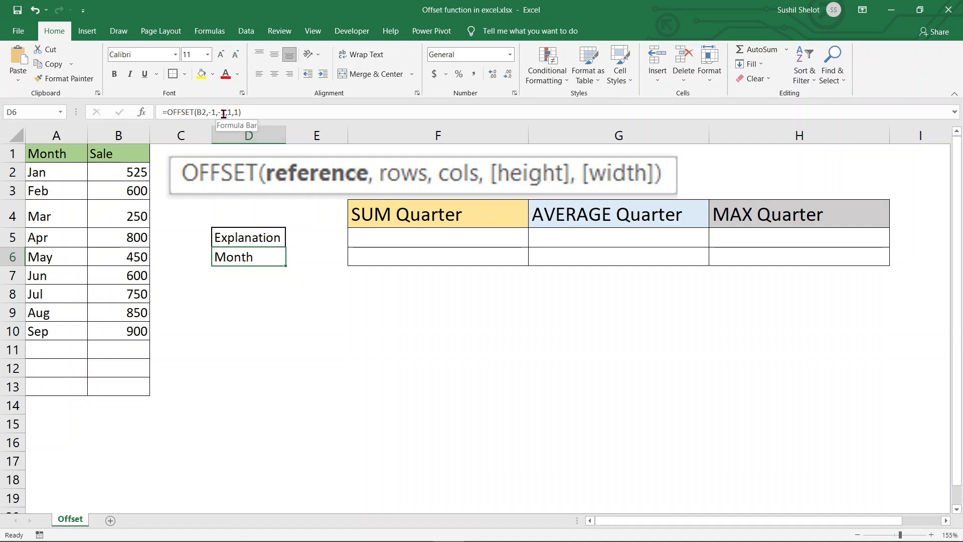
{"action": "left_click_drag", "start_coordinate": [225, 112], "coordinate": [218, 112]}
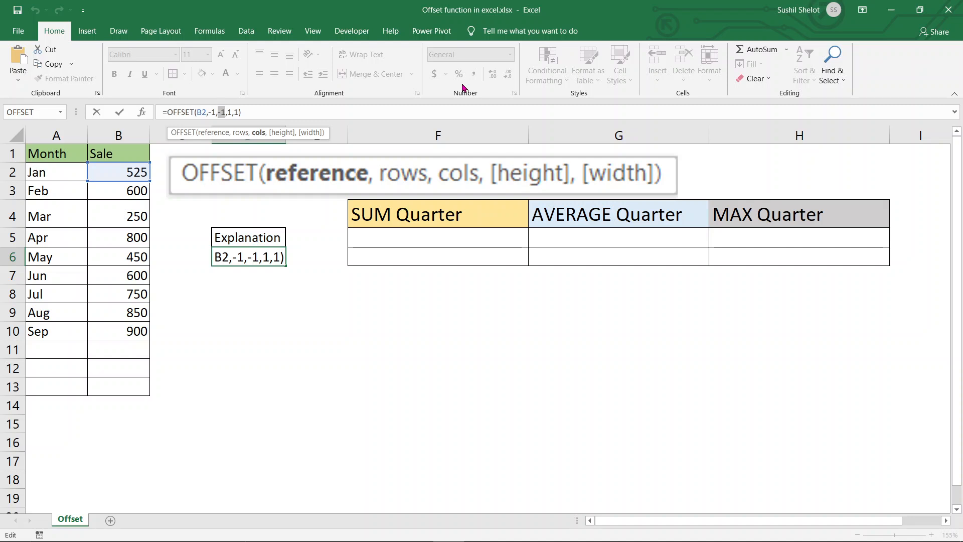
{"action": "type", "text": "1"}
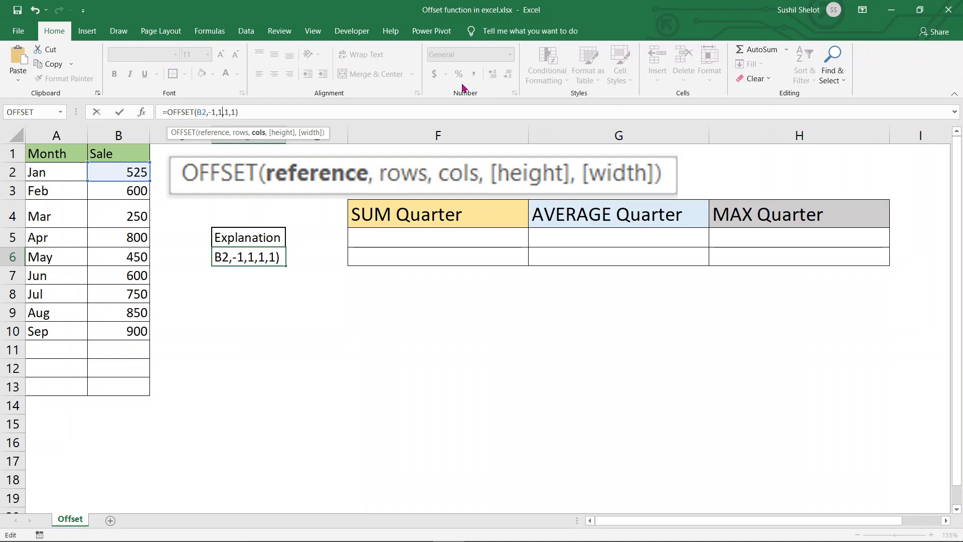
{"action": "key", "text": "Return"}
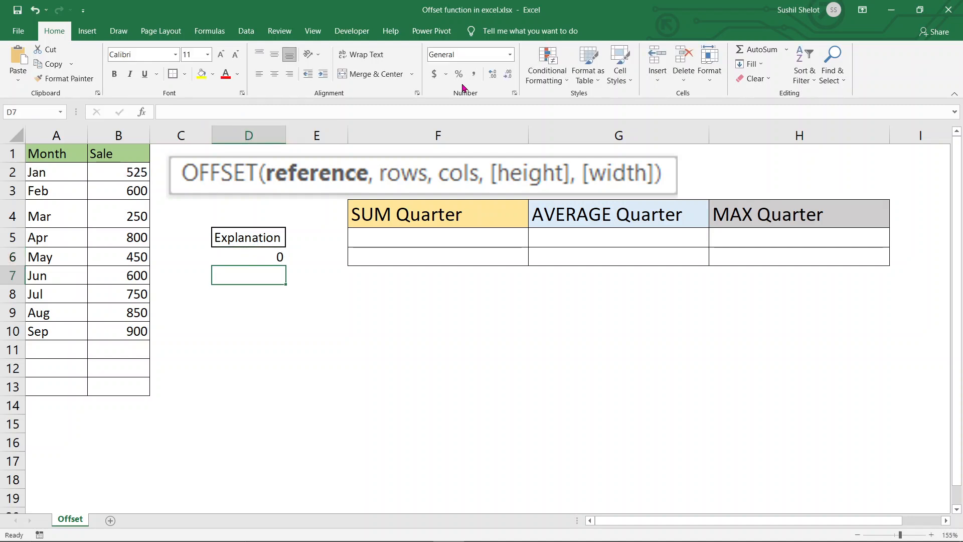
{"action": "left_click", "coordinate": [275, 259]}
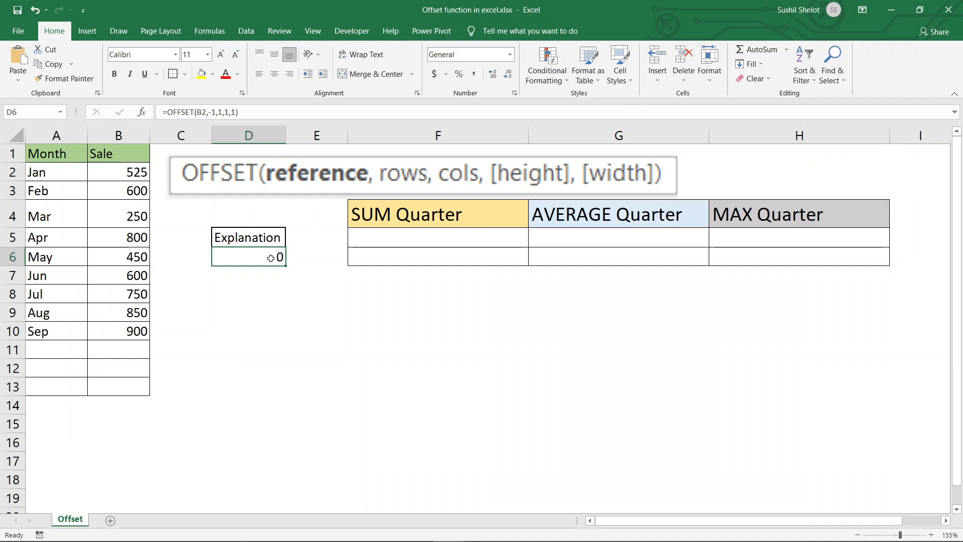
{"action": "left_click", "coordinate": [130, 172]}
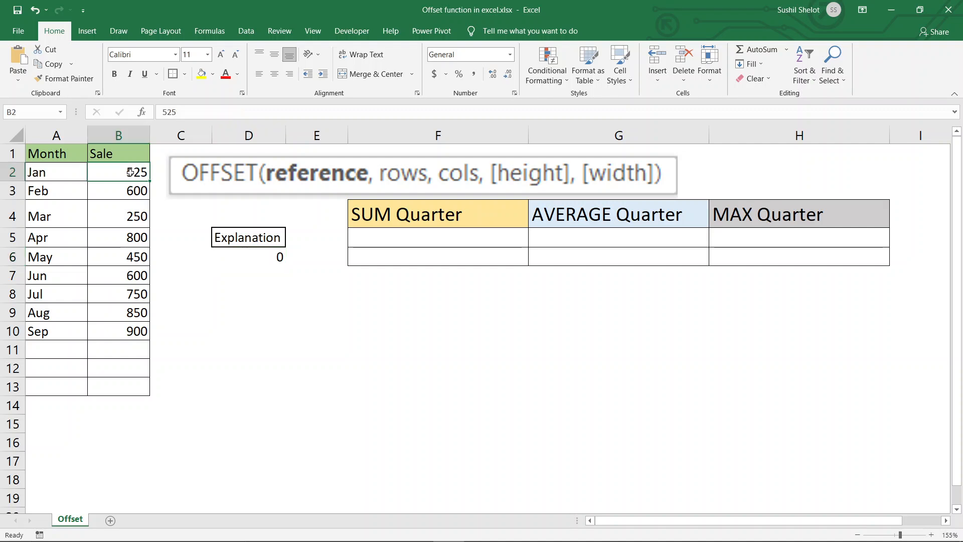
{"action": "key", "text": "Up"}
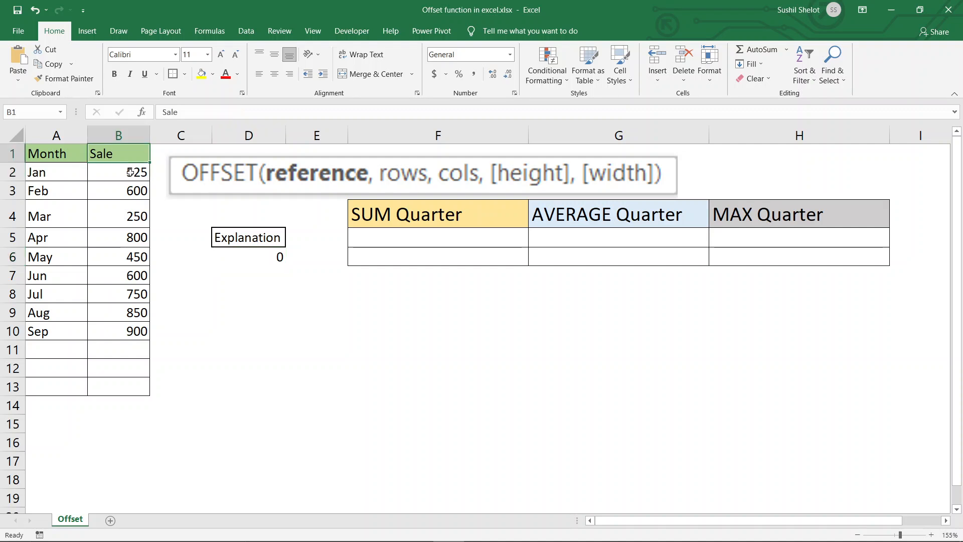
{"action": "key", "text": "Right"}
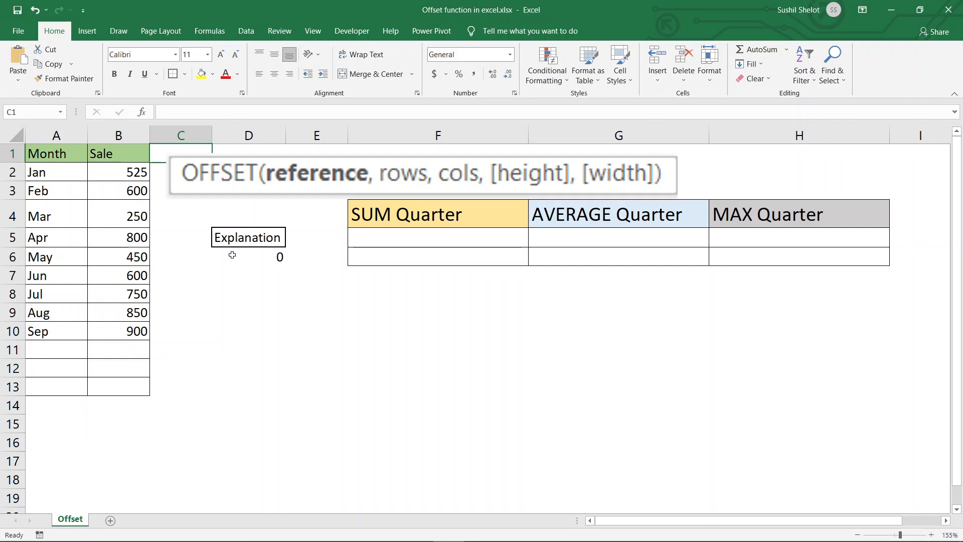
- Set the height argument of the OFFSET formula in D6 to 3
{"action": "left_click", "coordinate": [247, 255]}
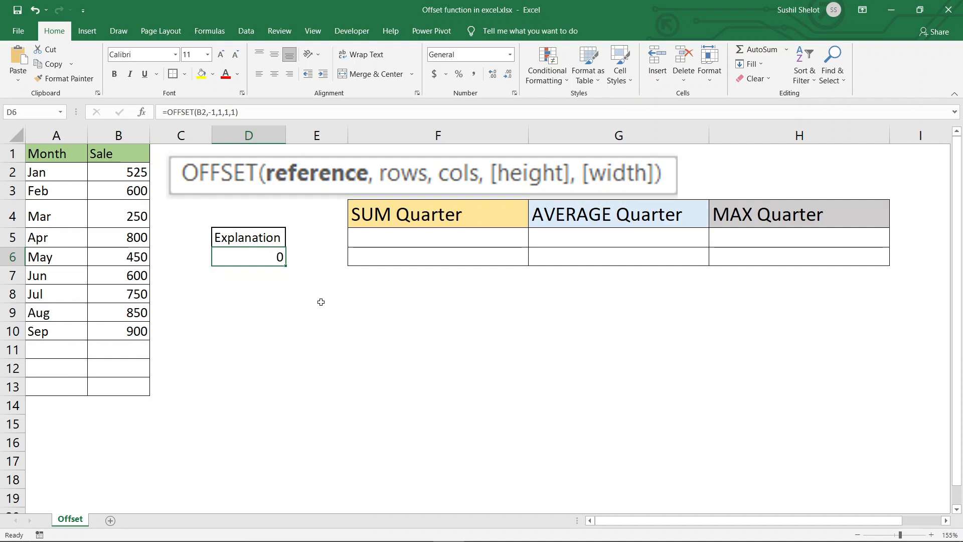
{"action": "left_click", "coordinate": [231, 112]}
{"action": "double_click", "coordinate": [227, 113]}
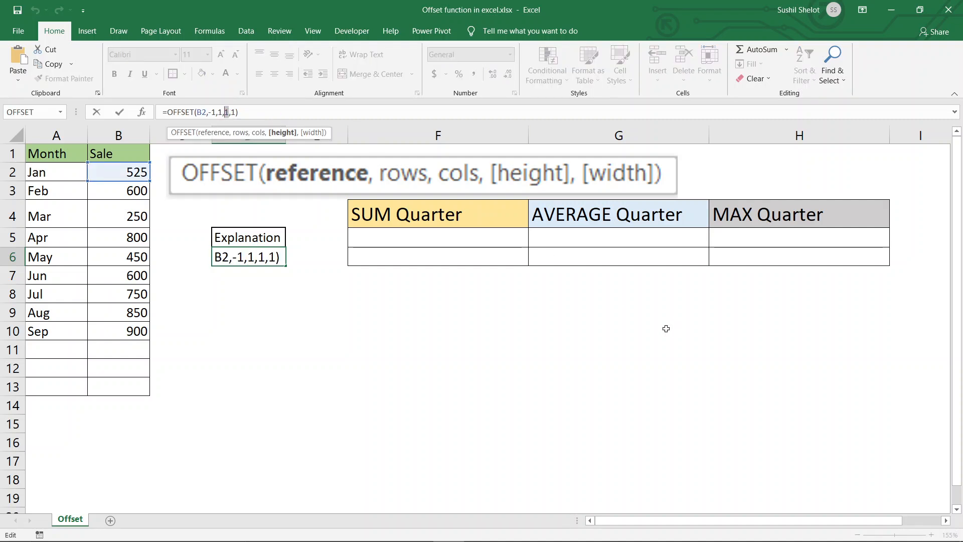
{"action": "type", "text": "3"}
{"action": "key", "text": "Return"}
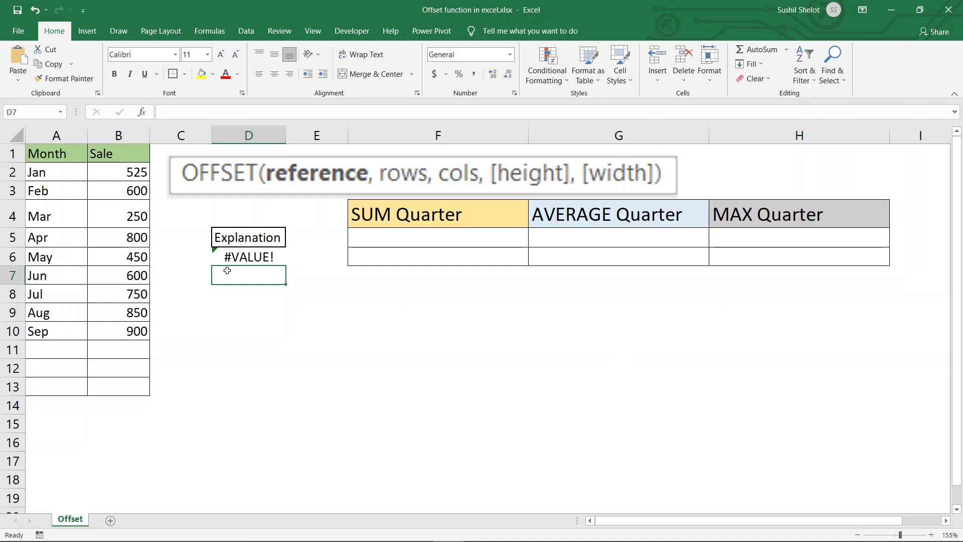
{"action": "left_click", "coordinate": [259, 257]}
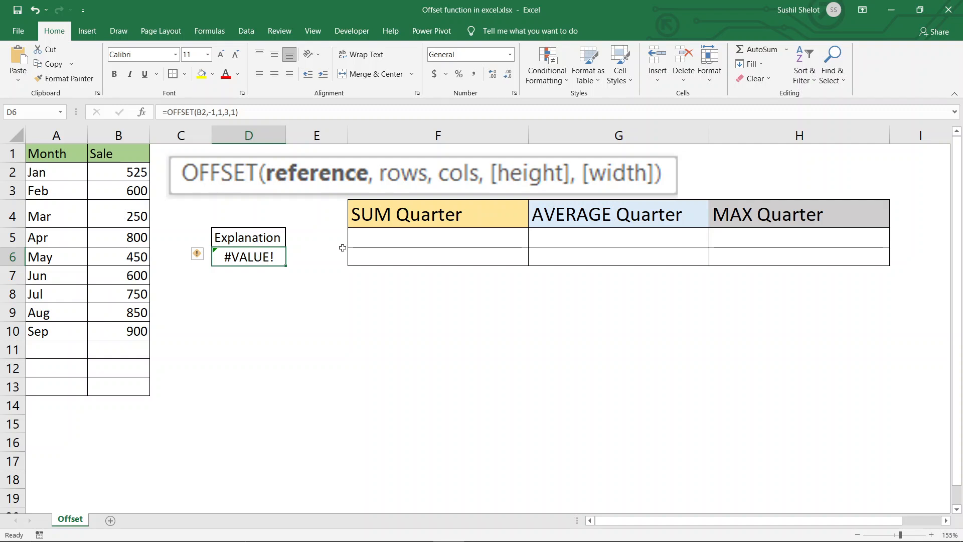
{"action": "left_click", "coordinate": [374, 234]}
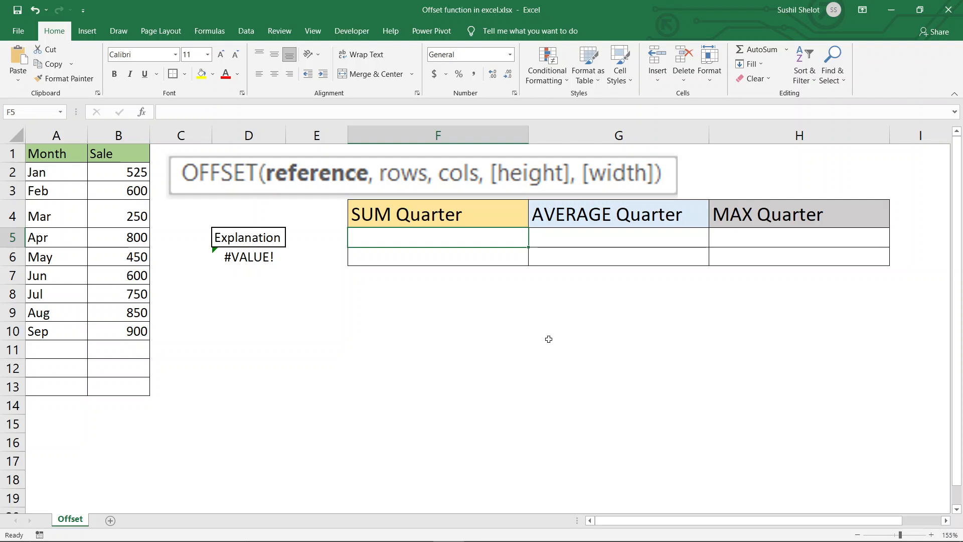
{"action": "left_click", "coordinate": [409, 306]}
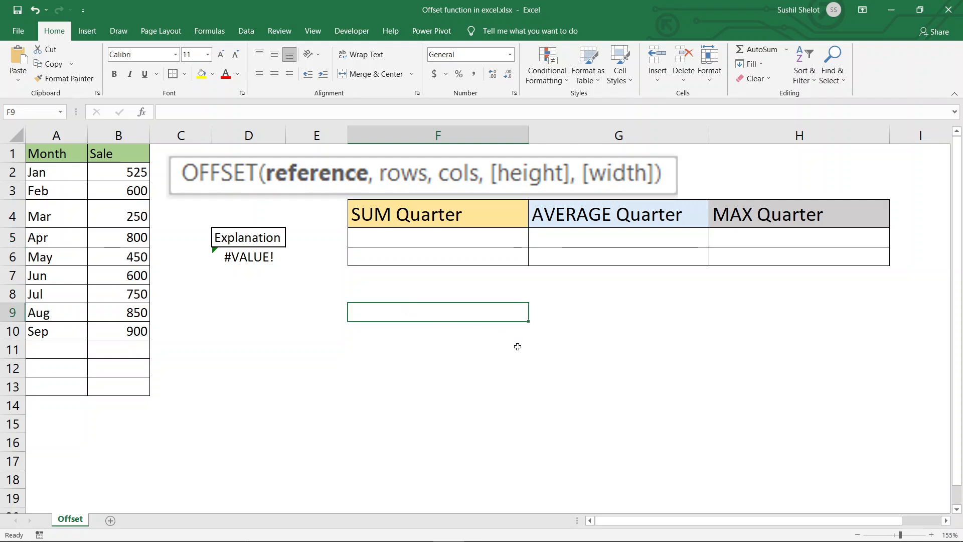
- Enter =COUNTA(B1:B10) in F9 to count the filled cells of the Sale range, and review the formula
{"action": "type", "text": "=co"}
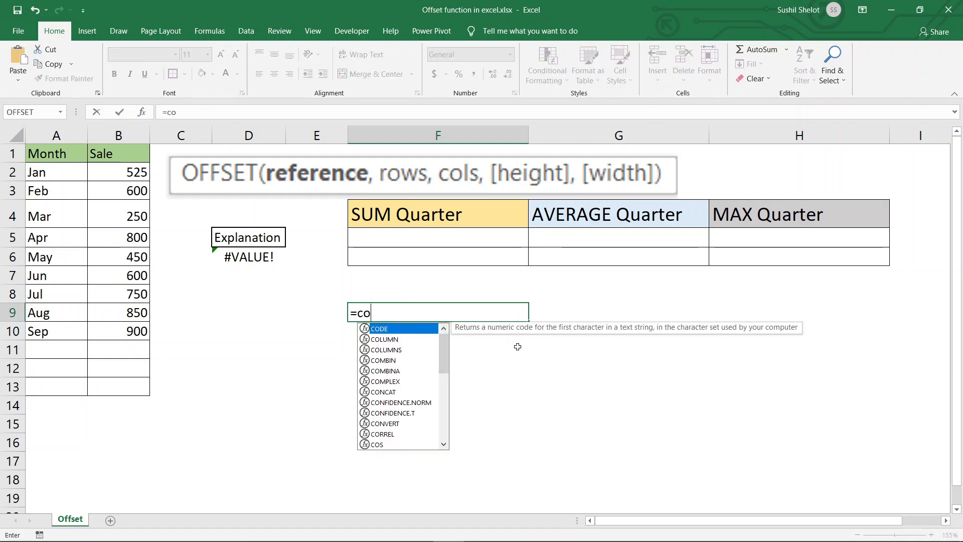
{"action": "type", "text": "unta"}
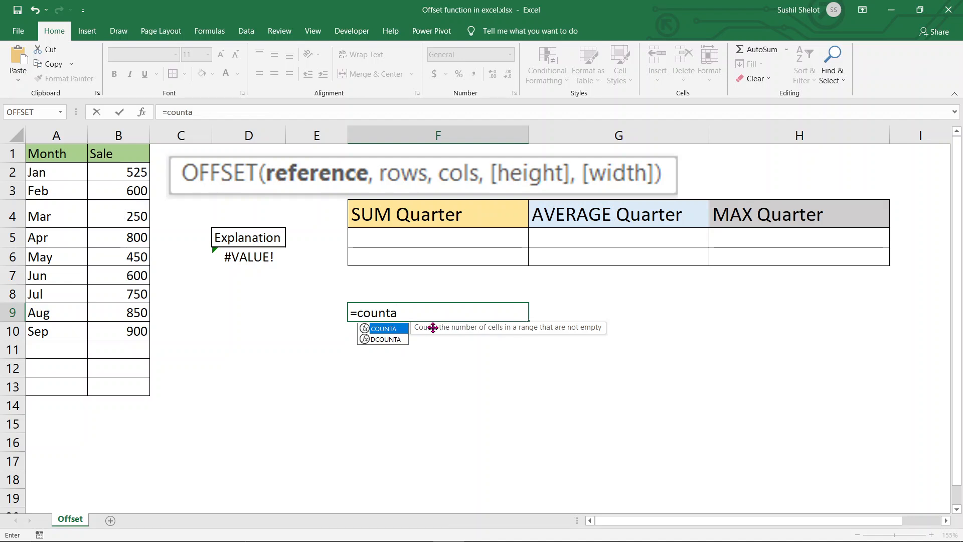
{"action": "double_click", "coordinate": [391, 329]}
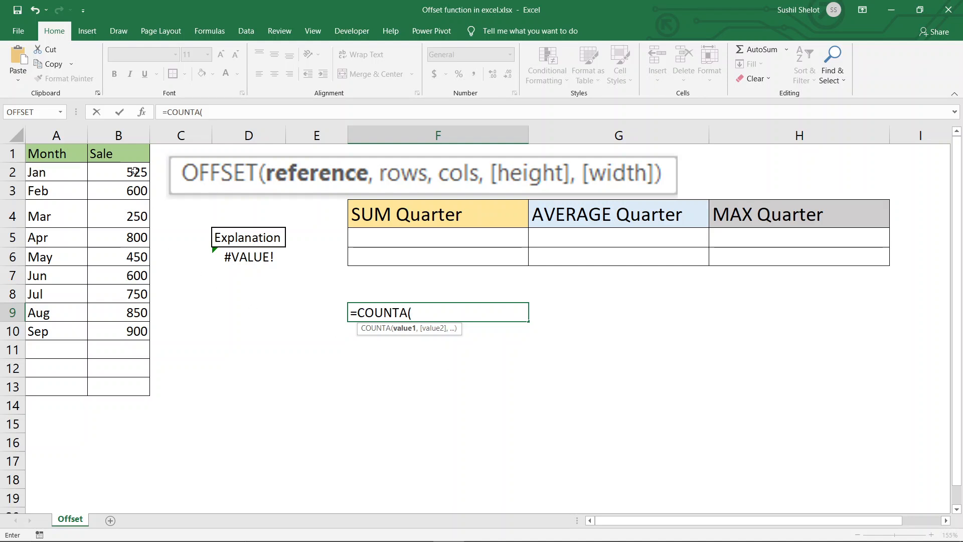
{"action": "left_click_drag", "start_coordinate": [127, 157], "coordinate": [158, 339]}
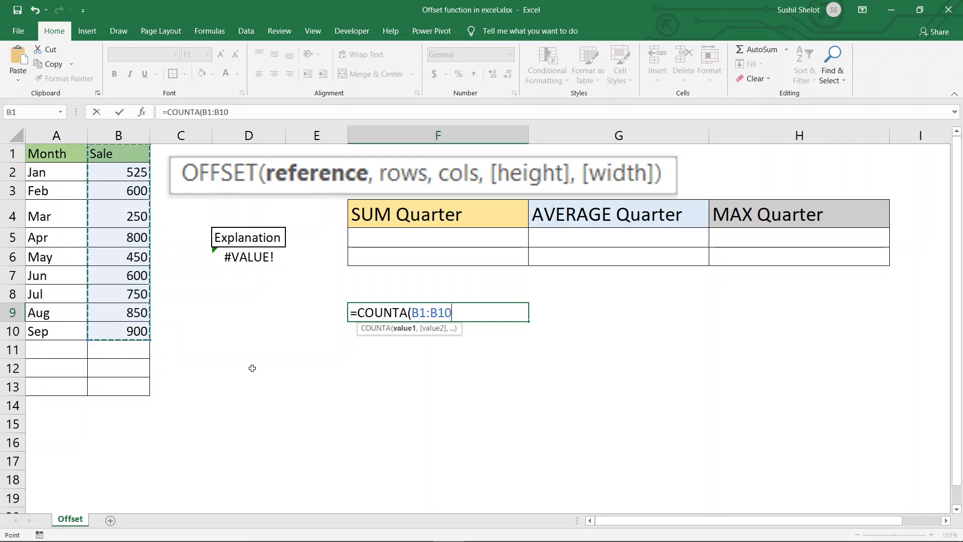
{"action": "type", "text": ")"}
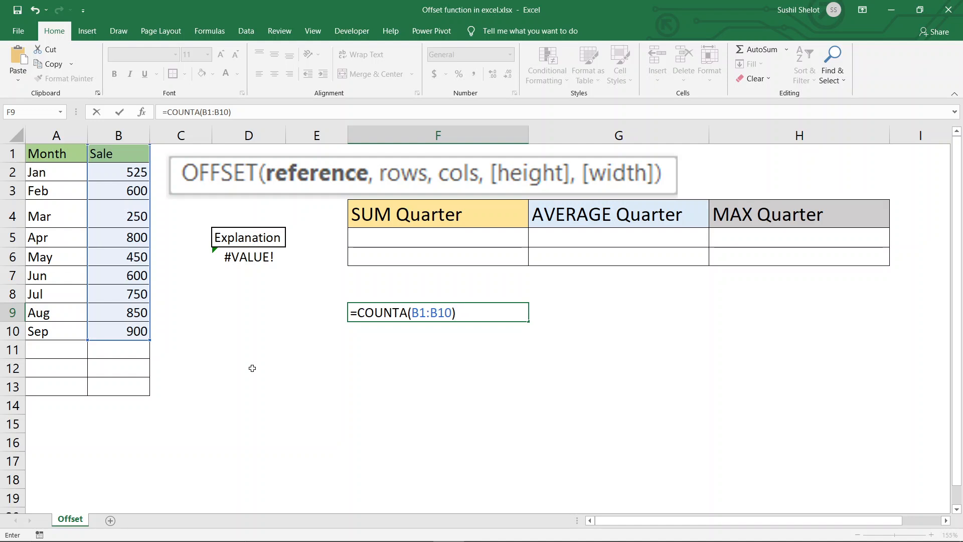
{"action": "key", "text": "Return"}
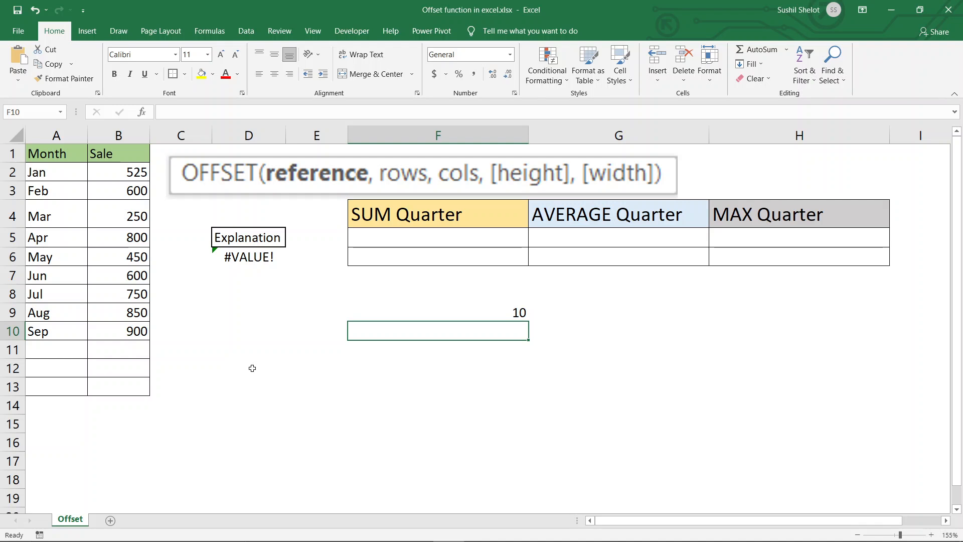
{"action": "left_click", "coordinate": [447, 310]}
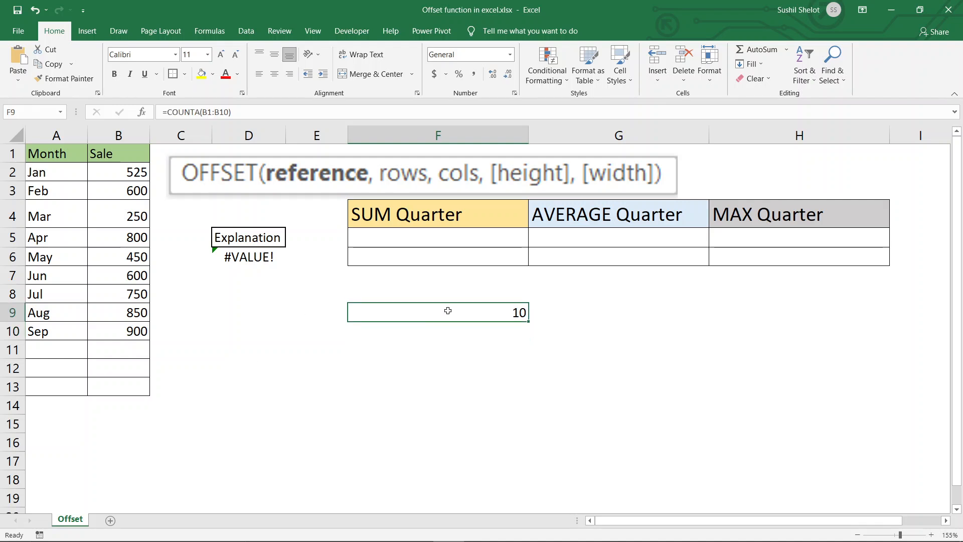
{"action": "double_click", "coordinate": [447, 310]}
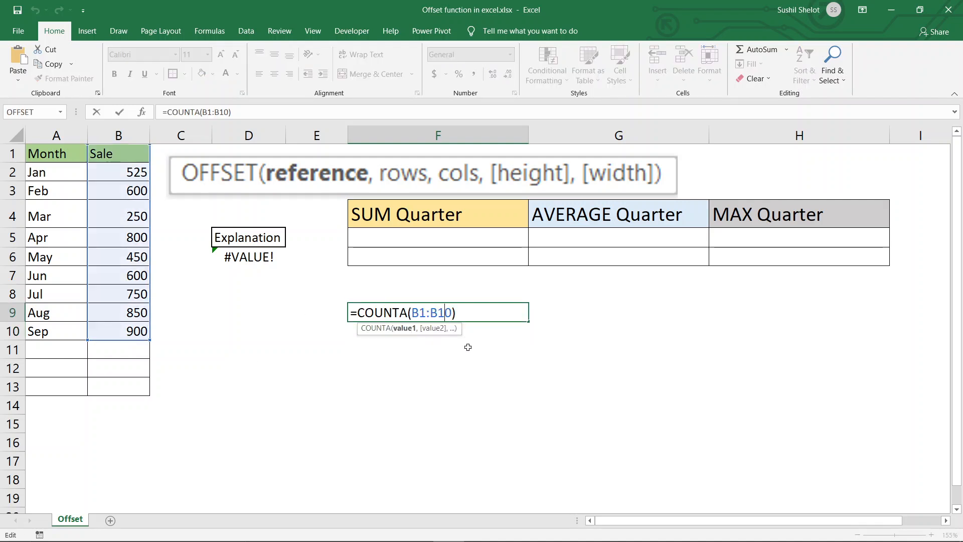
- Enter =COUNTA(B:B) in G9 to count the filled cells of the entire Sale column
{"action": "left_click", "coordinate": [559, 314]}
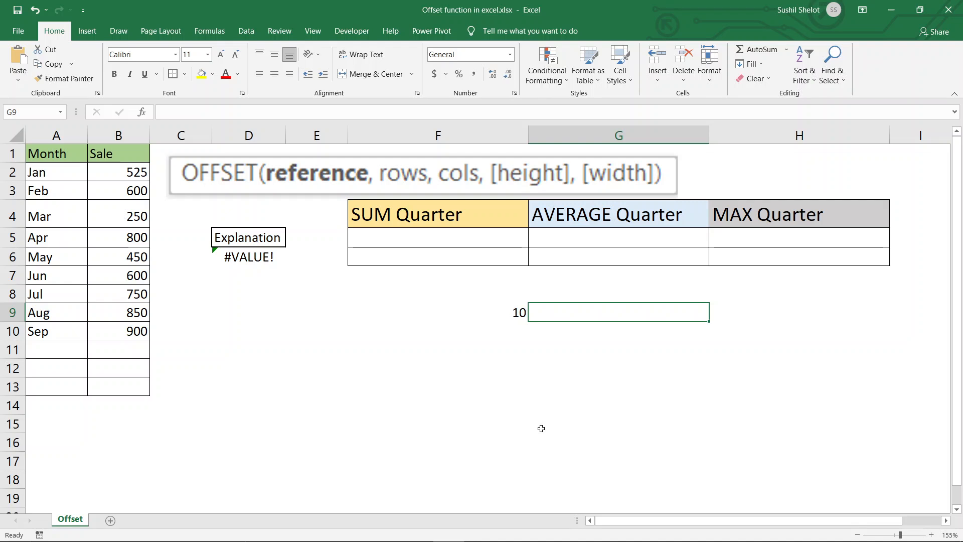
{"action": "type", "text": "=count"}
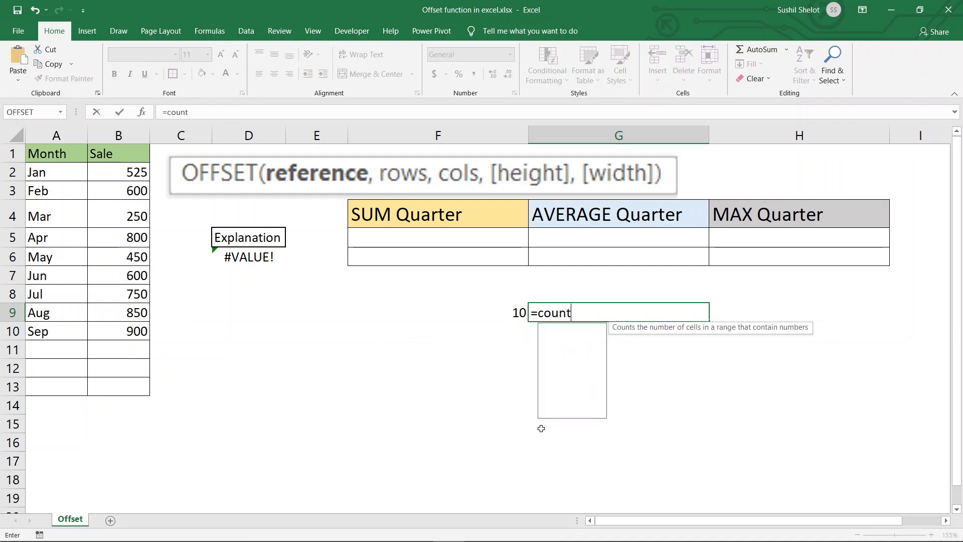
{"action": "type", "text": "a"}
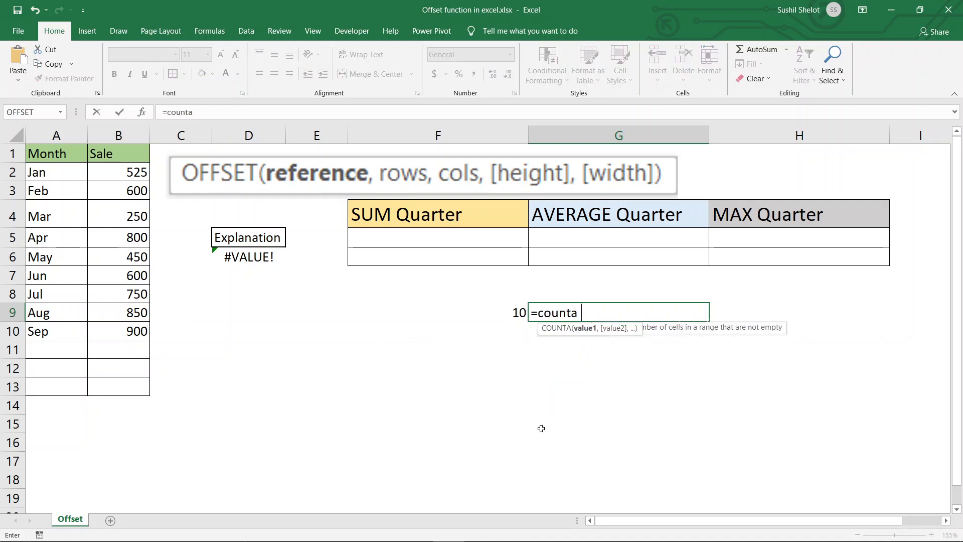
{"action": "type", "text": "(B"}
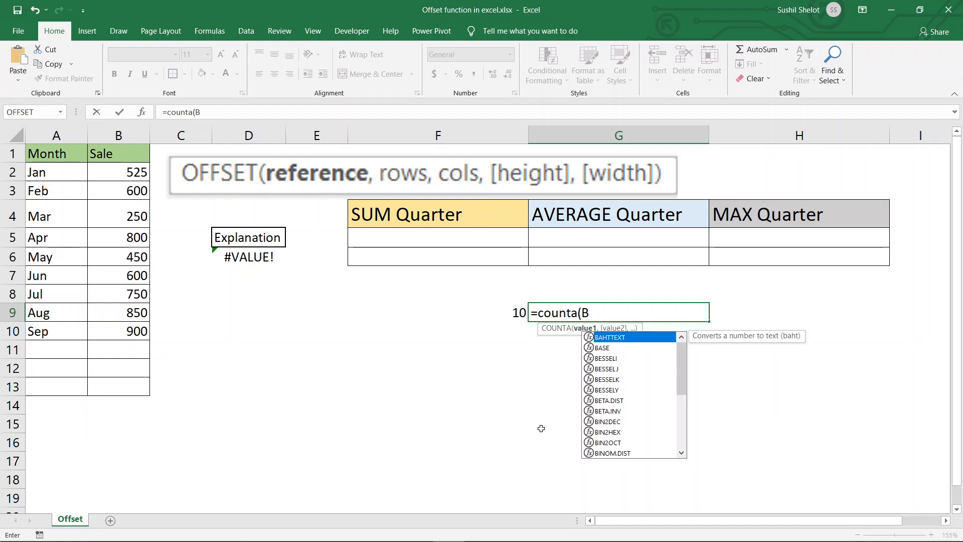
{"action": "type", "text": ":B"}
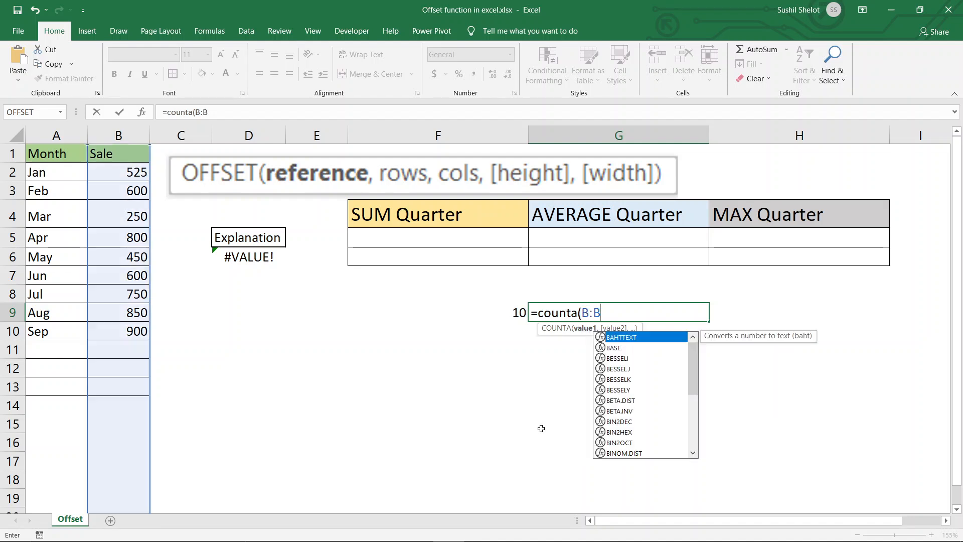
{"action": "type", "text": ")"}
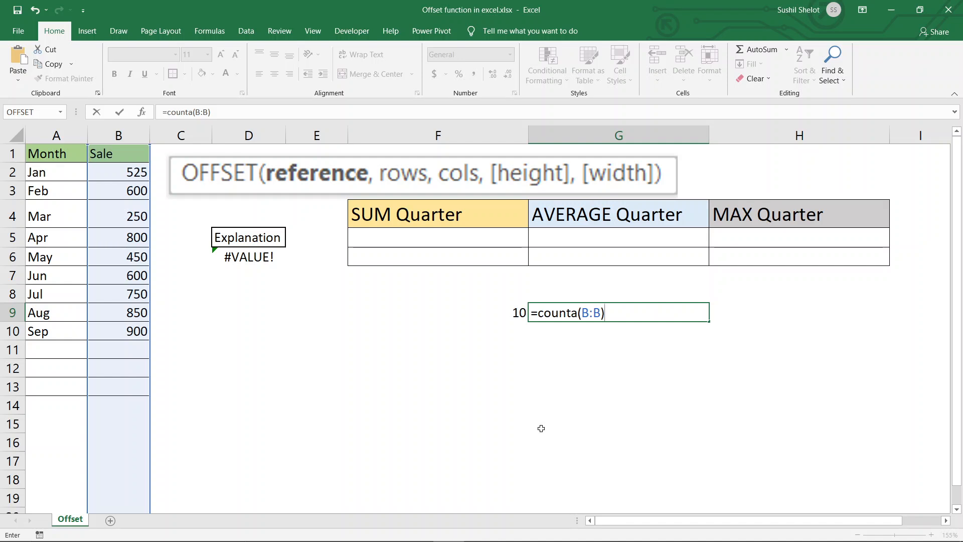
{"action": "key", "text": "Return"}
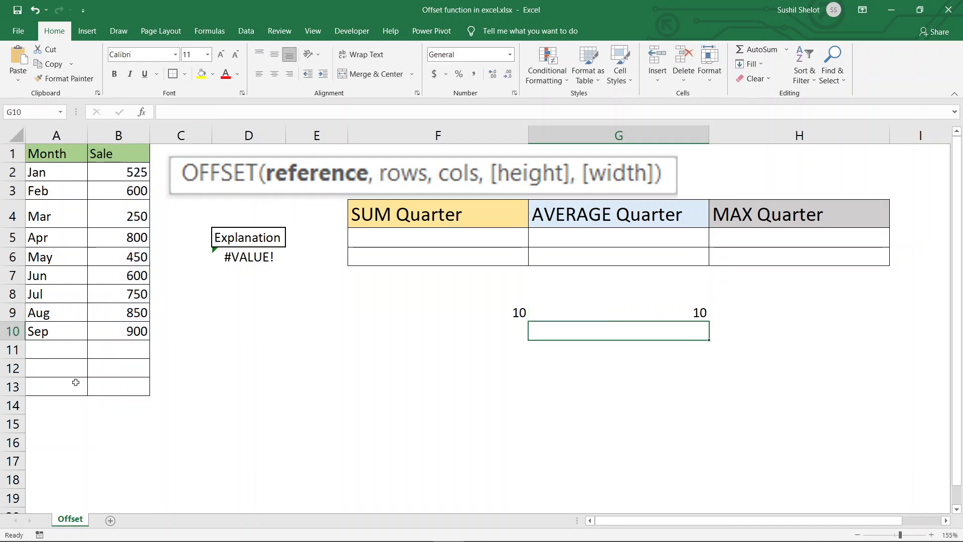
- Enter the test text A in B12 and check how the COUNTA formulas in G9 and F9 respond
{"action": "left_click", "coordinate": [121, 371]}
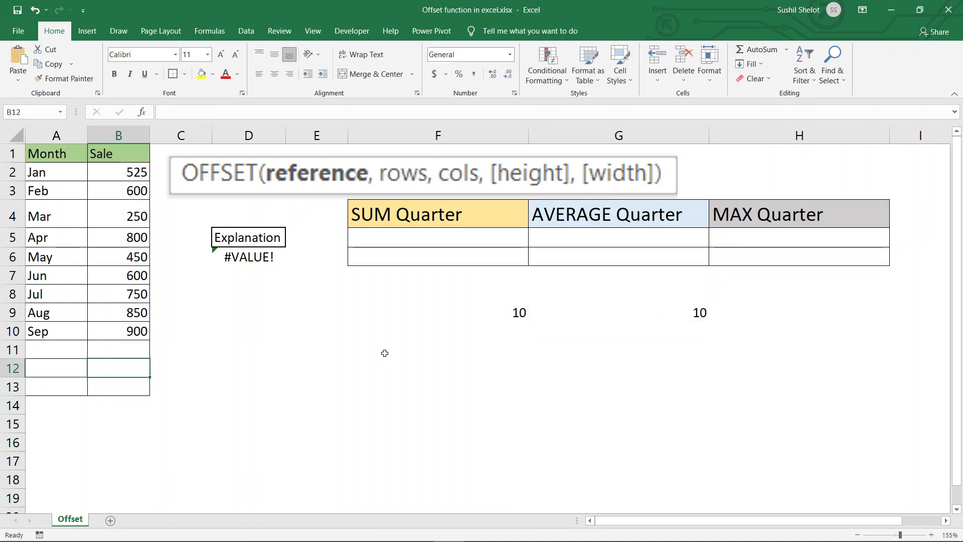
{"action": "type", "text": "A"}
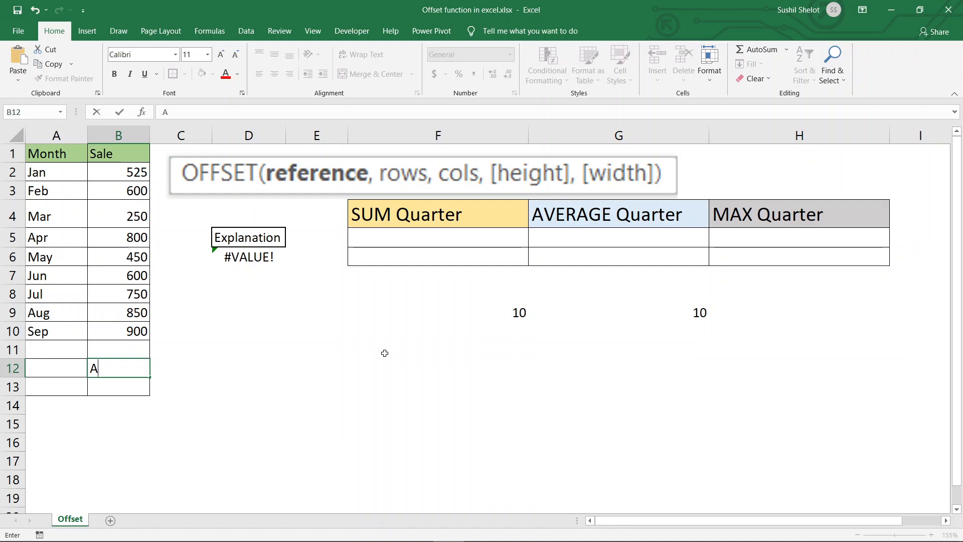
{"action": "key", "text": "Return"}
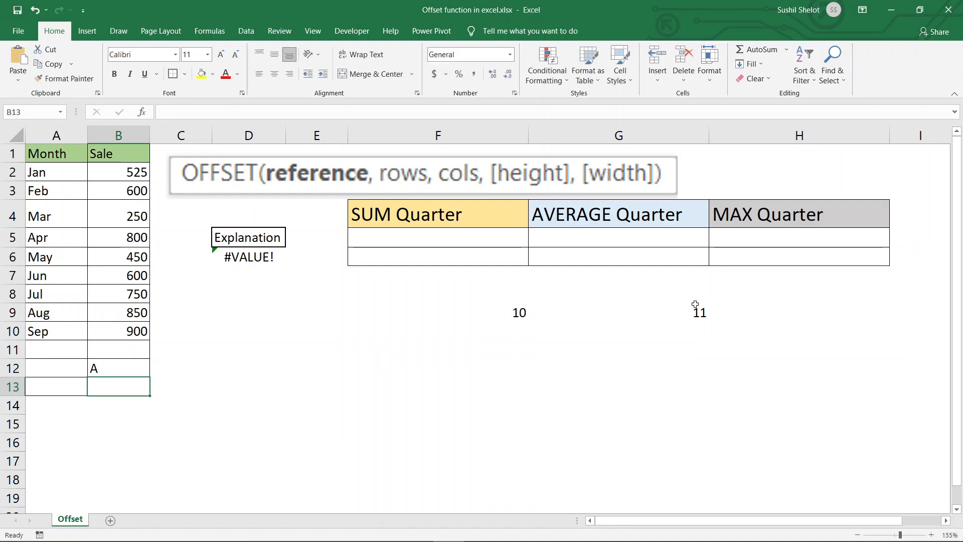
{"action": "left_click", "coordinate": [696, 310]}
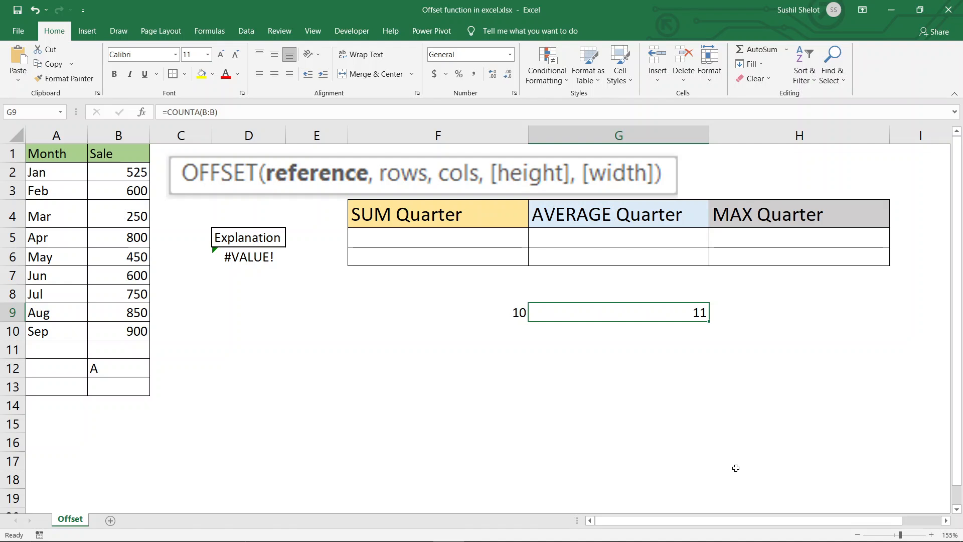
{"action": "left_click", "coordinate": [507, 315]}
{"action": "double_click", "coordinate": [507, 315]}
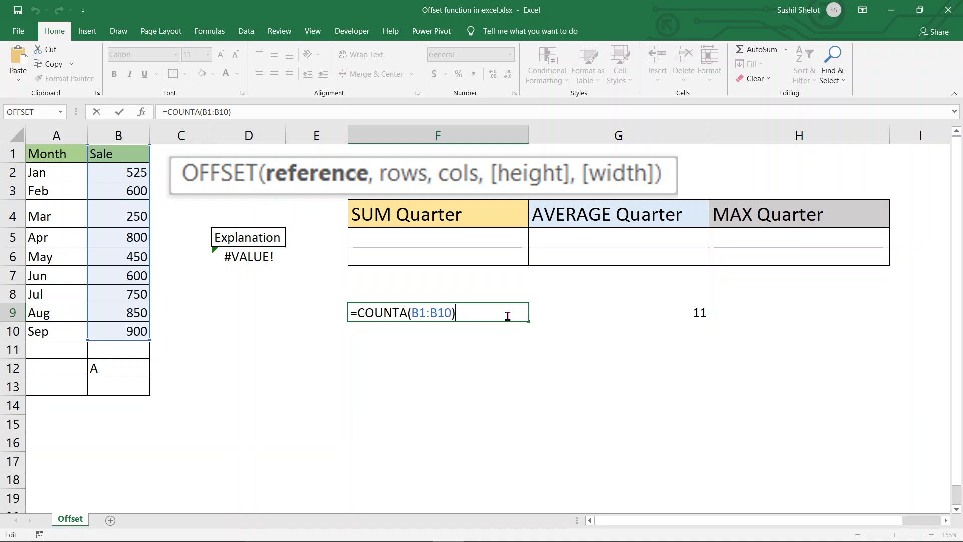
{"action": "key", "text": "Escape"}
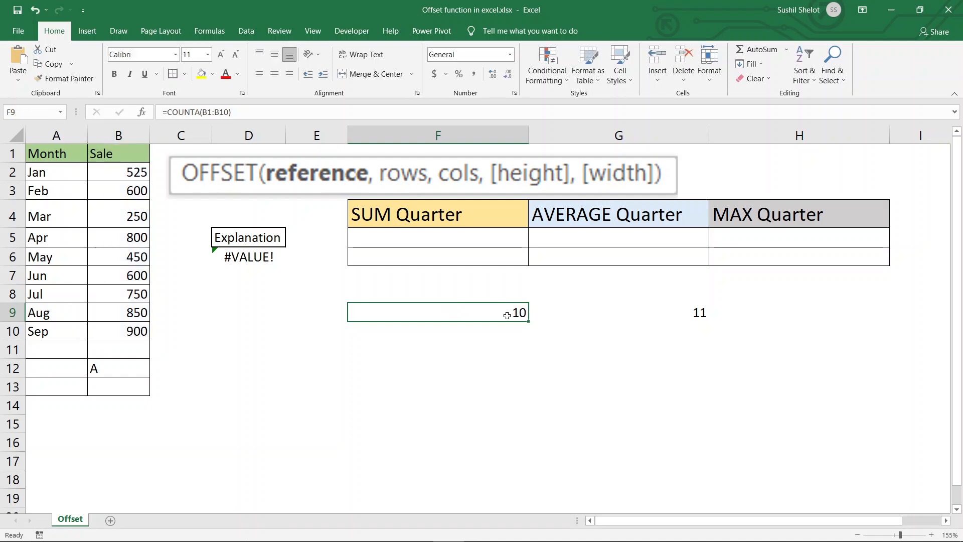
- Clear the test text from B12 and recheck the whole-column COUNTA formula in G9
{"action": "left_click", "coordinate": [138, 365]}
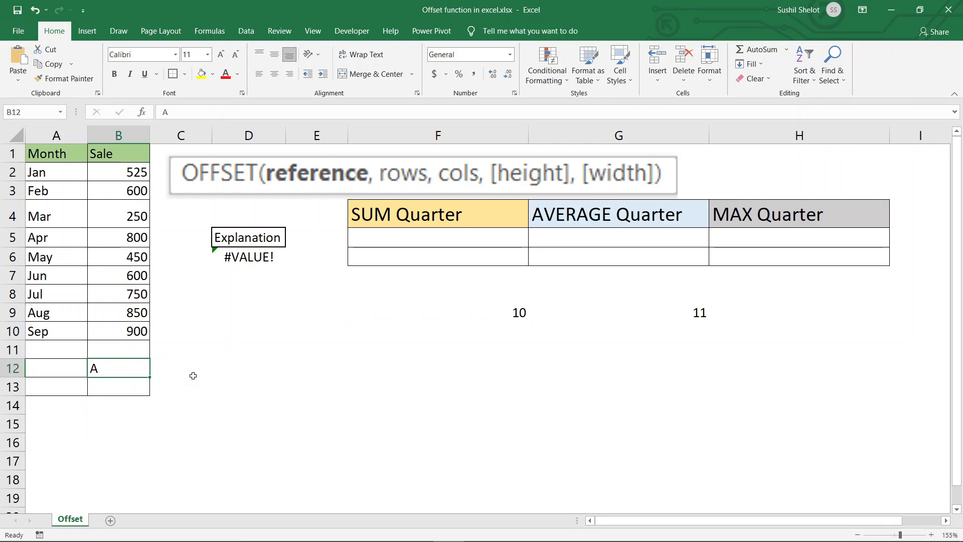
{"action": "key", "text": "Delete"}
{"action": "double_click", "coordinate": [637, 311]}
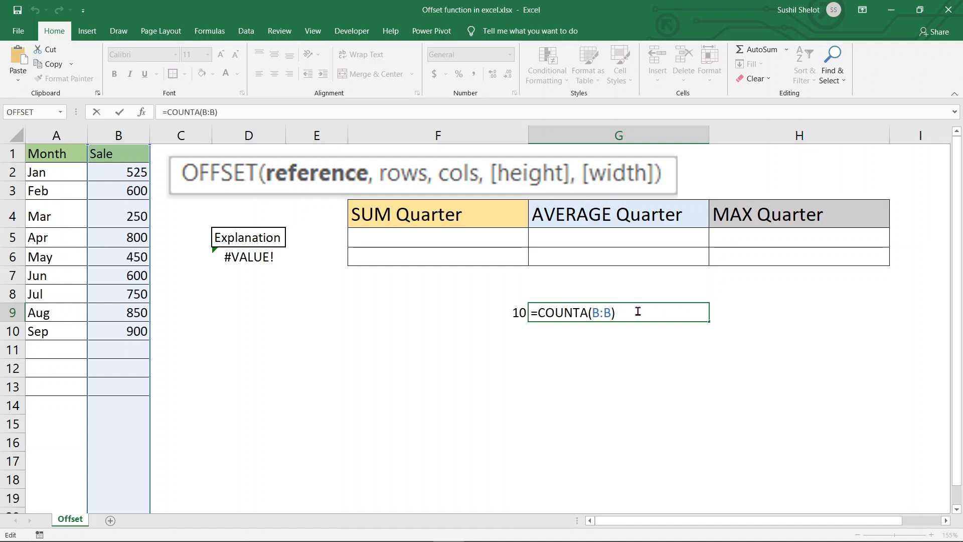
{"action": "key", "text": "Return"}
- Extend the selection from the Sale header B1 to the sheet's last row to examine what B:B covers
{"action": "left_click", "coordinate": [114, 154]}
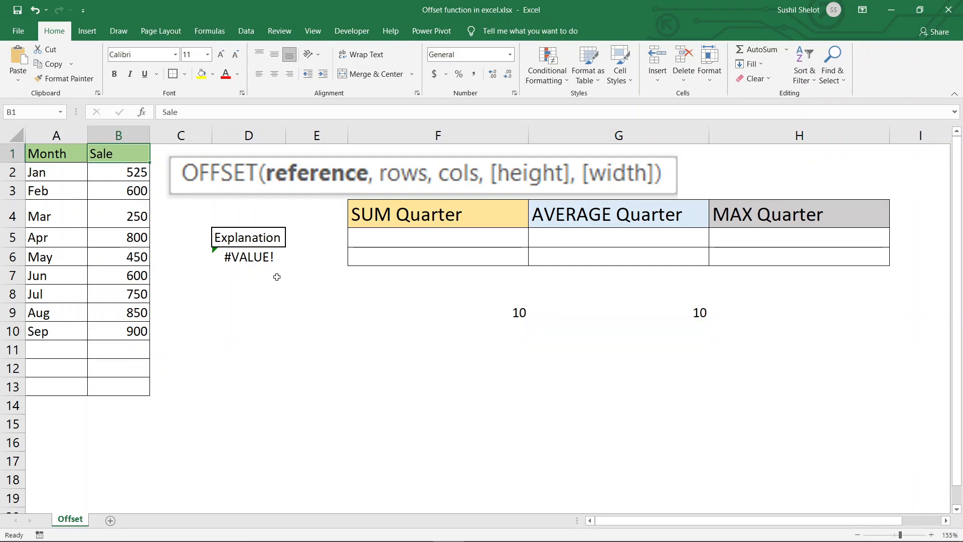
{"action": "key", "text": "ctrl+shift+Down"}
{"action": "key", "text": "ctrl+shift+Down"}
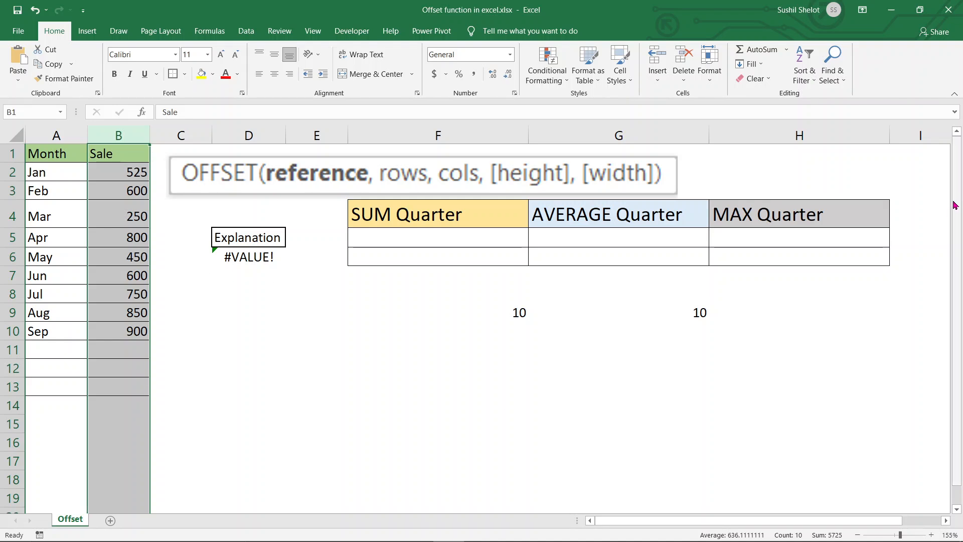
{"action": "left_click_drag", "start_coordinate": [955, 213], "coordinate": [962, 474]}
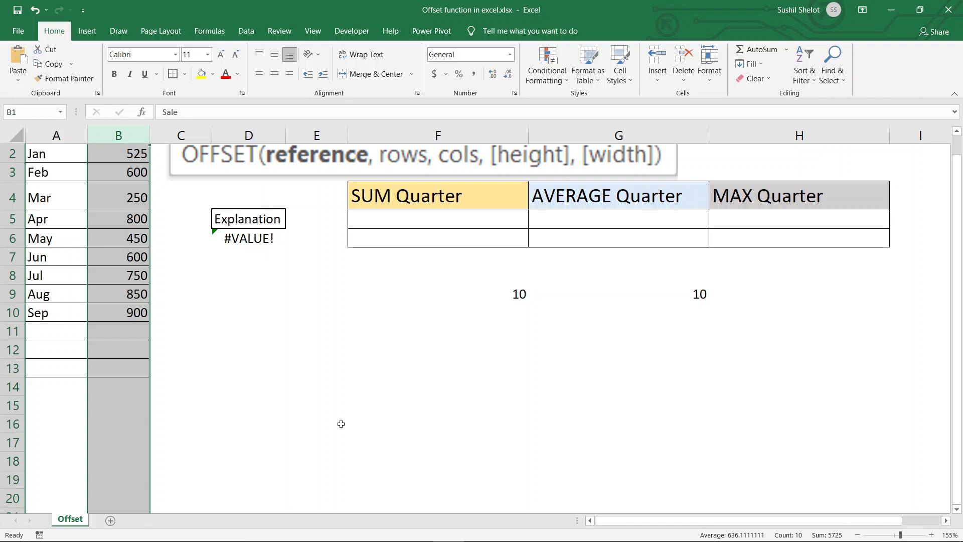
{"action": "key", "text": "ctrl+space"}
{"action": "scroll", "coordinate": [377, 395], "scroll_direction": "up", "scroll_amount": 1}
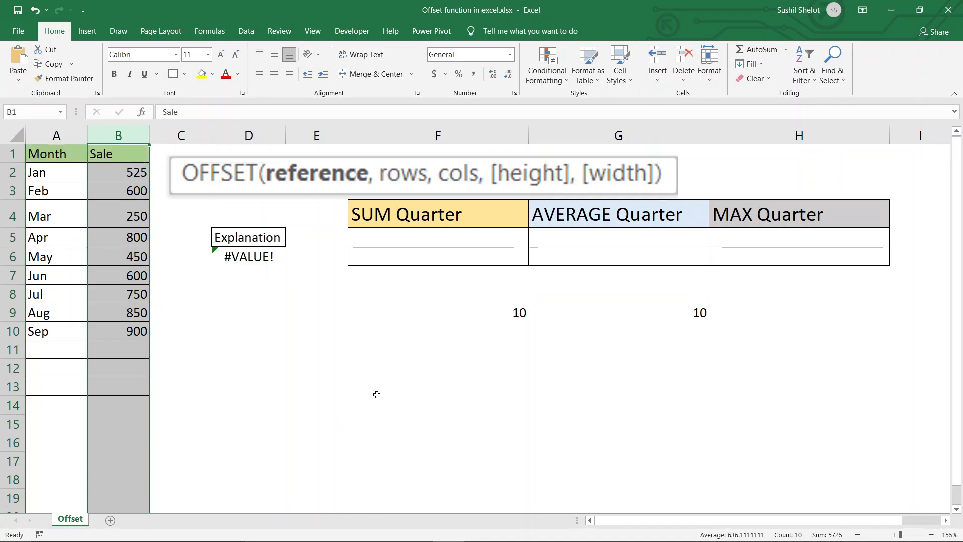
{"action": "left_click", "coordinate": [376, 394]}
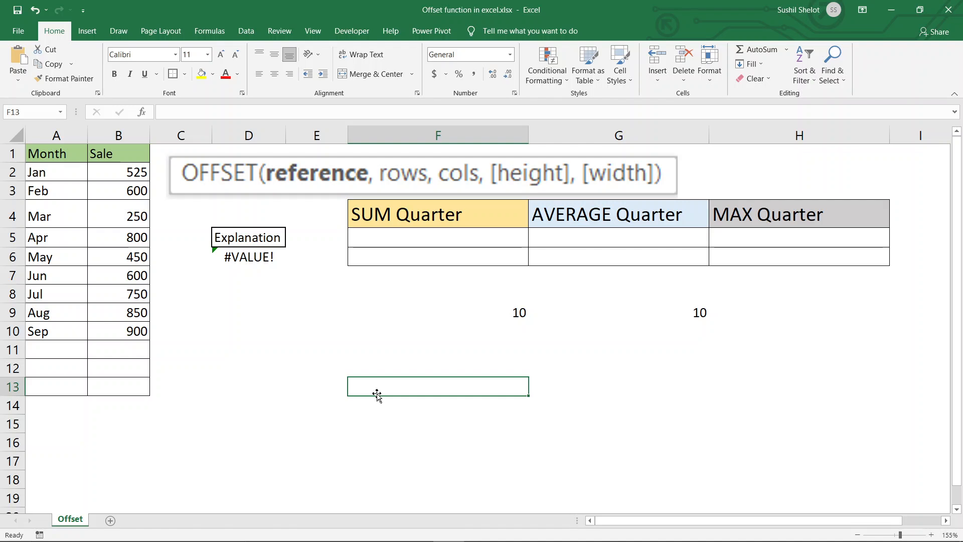
- Compare G9's whole-column count with F9's fixed-range count, highlighting column B from B1 down in between
{"action": "left_click", "coordinate": [693, 311]}
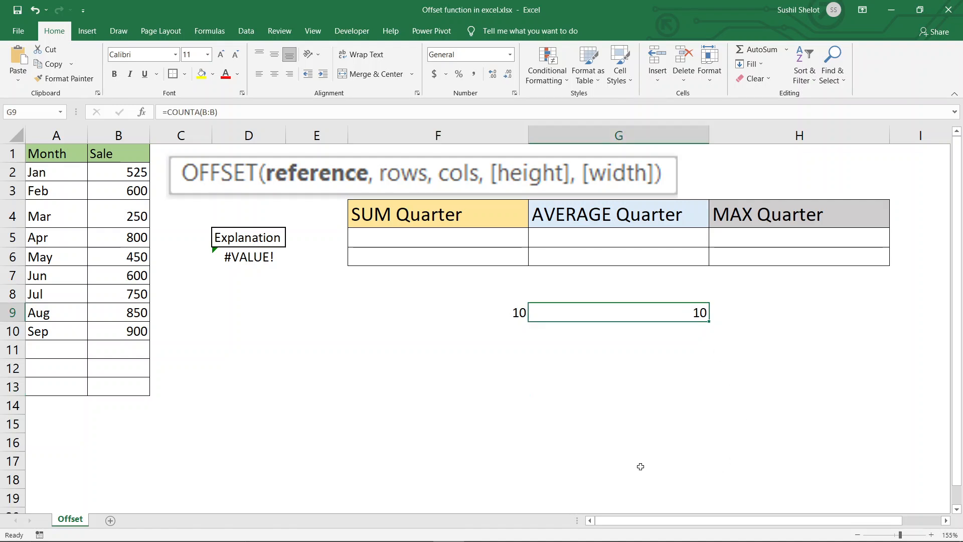
{"action": "left_click", "coordinate": [142, 156]}
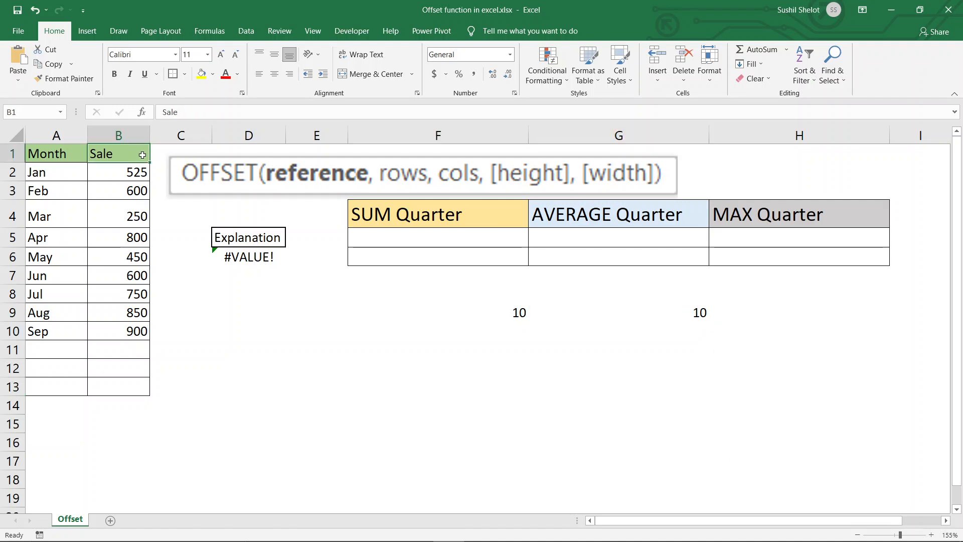
{"action": "key", "text": "ctrl+shift+Down"}
{"action": "key", "text": "ctrl+shift+Down"}
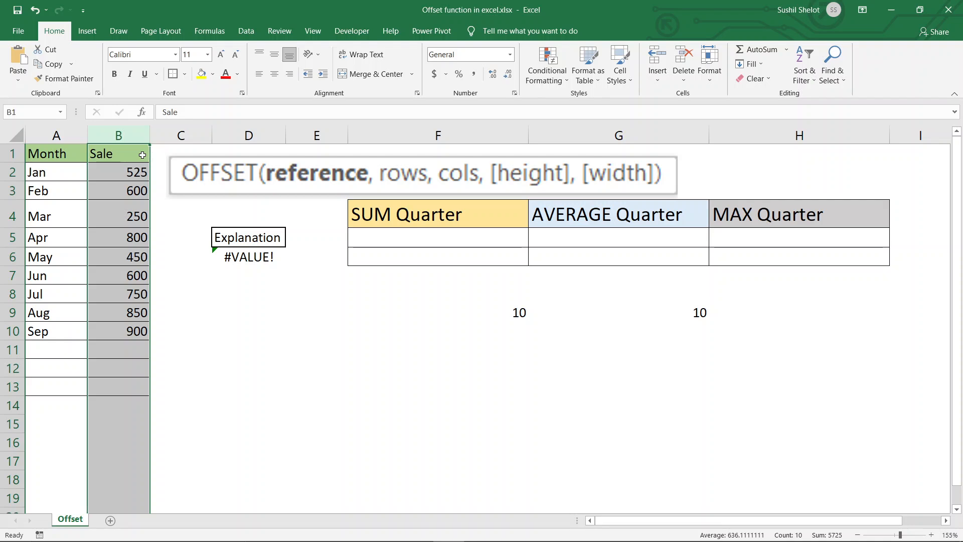
{"action": "left_click_drag", "start_coordinate": [143, 155], "coordinate": [142, 155]}
{"action": "left_click", "coordinate": [437, 305]}
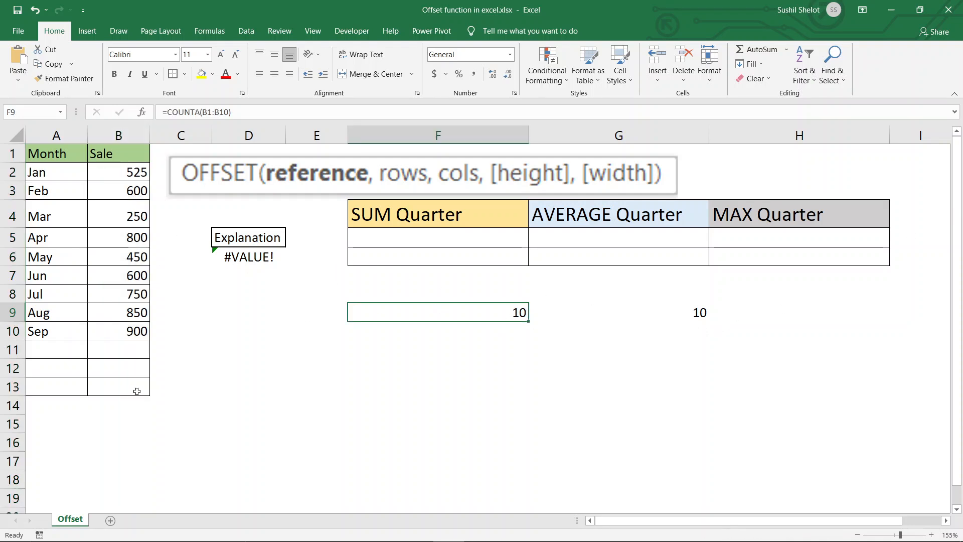
- Highlight the latest quarter's sales in B8:B10 to examine which cells the quarterly sum in F5 has to cover
{"action": "left_click", "coordinate": [159, 152]}
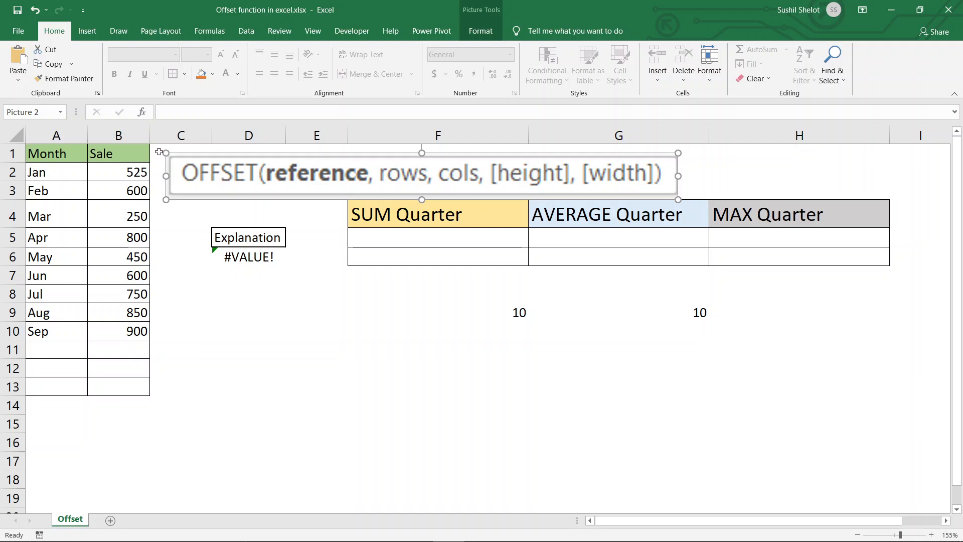
{"action": "left_click", "coordinate": [159, 152]}
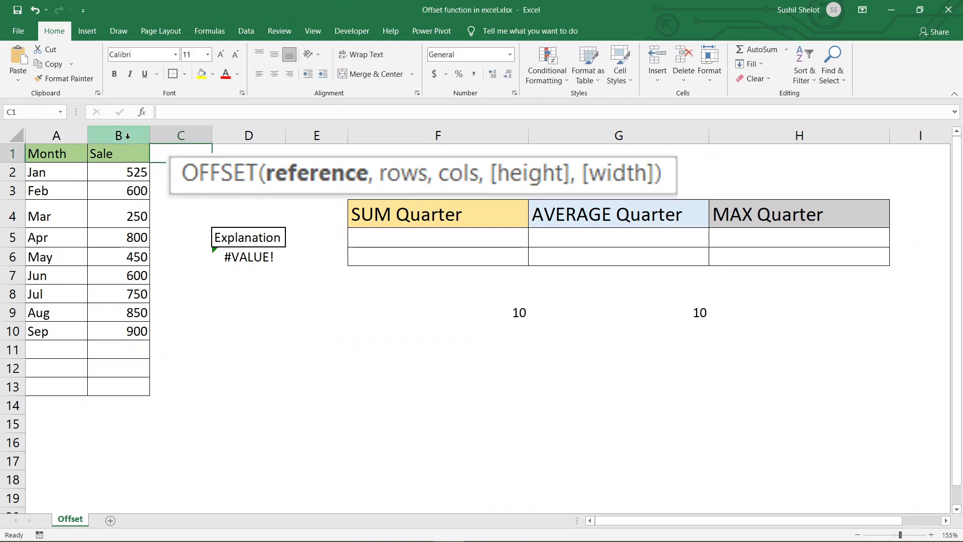
{"action": "left_click", "coordinate": [428, 241]}
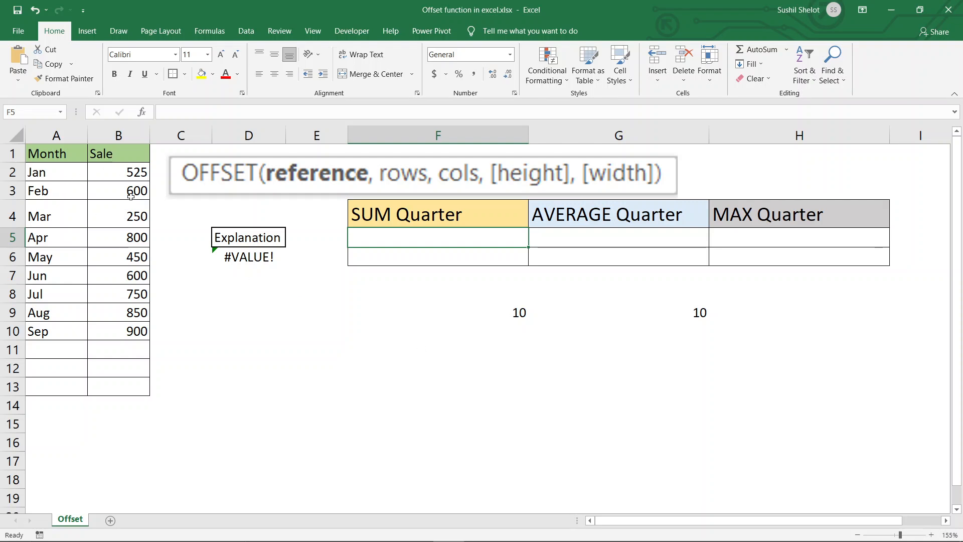
{"action": "left_click", "coordinate": [126, 276]}
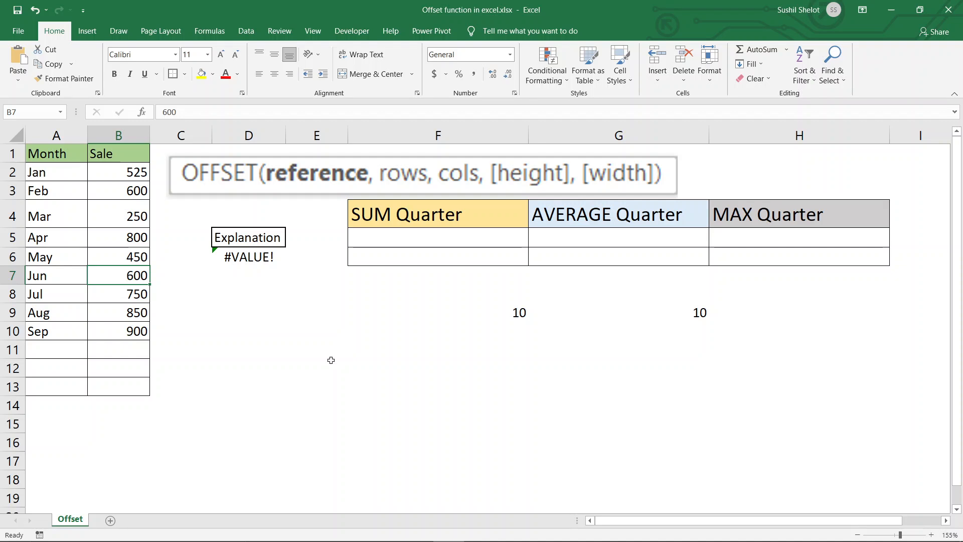
{"action": "left_click", "coordinate": [122, 335]}
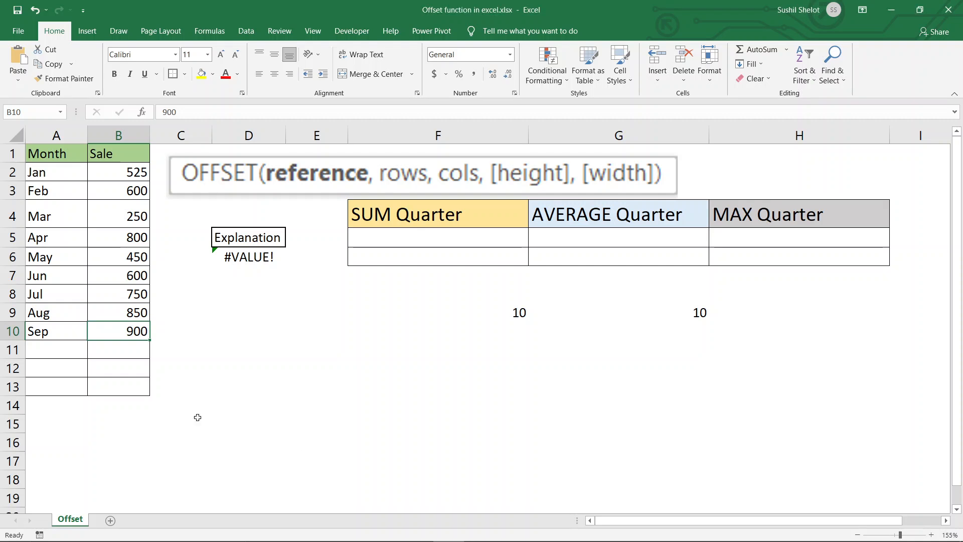
{"action": "mouse_move", "coordinate": [131, 334]}
{"action": "left_mouse_down"}
{"action": "mouse_move", "coordinate": [130, 297]}
{"action": "mouse_move", "coordinate": [135, 330]}
{"action": "left_mouse_up"}
{"action": "left_click", "coordinate": [130, 275]}
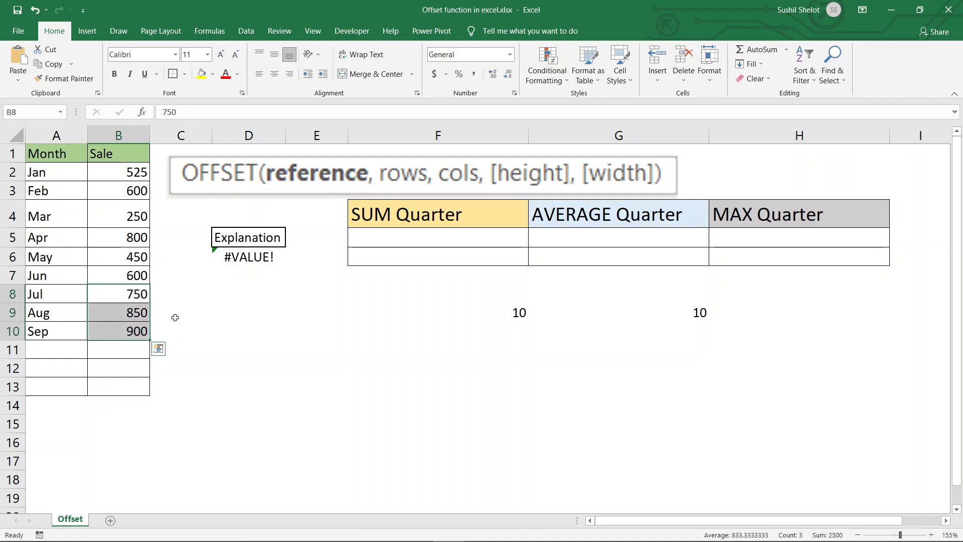
- Start a SUM formula in F5 under SUM Quarter with a nested OFFSET that uses the Sale header B1 as its reference
{"action": "left_click", "coordinate": [485, 244]}
{"action": "type", "text": "=sum"}
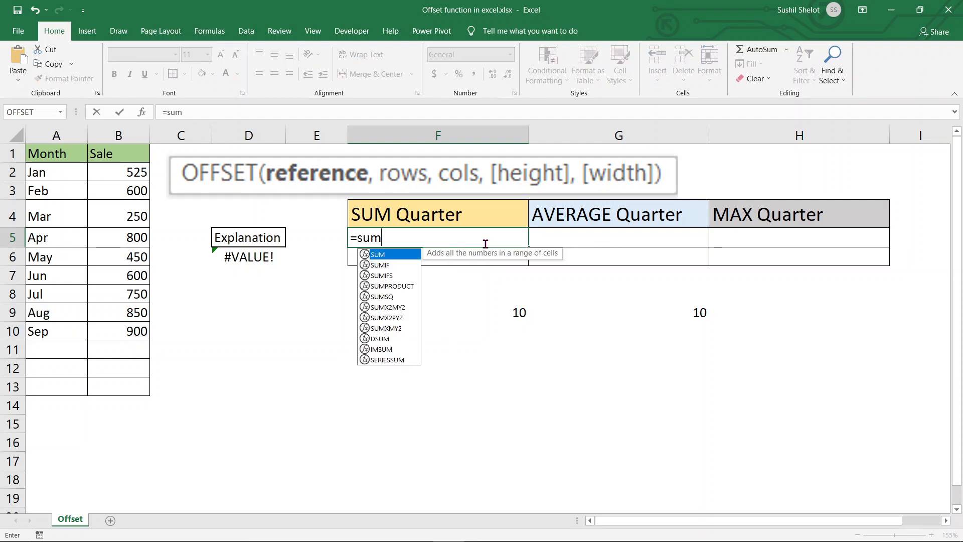
{"action": "type", "text": "("}
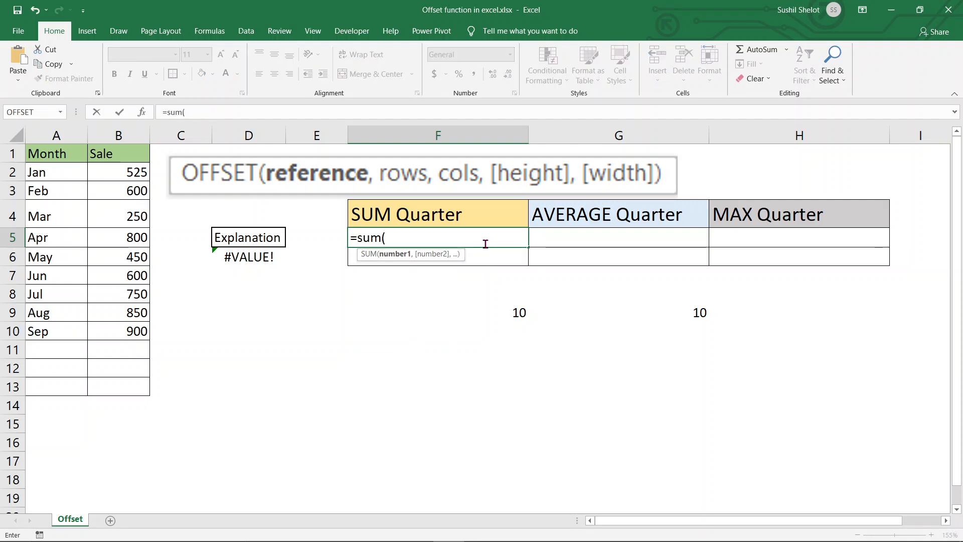
{"action": "type", "text": "off"}
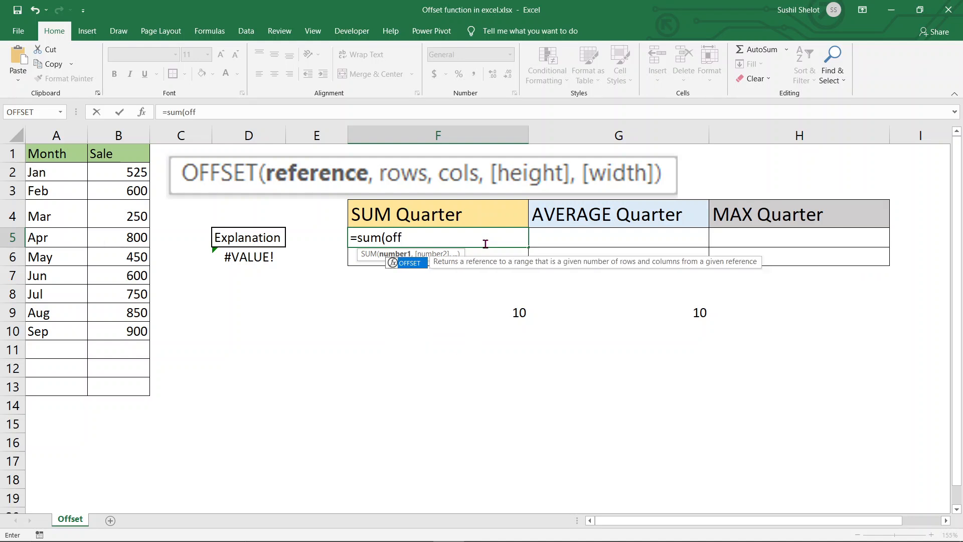
{"action": "key", "text": "Tab"}
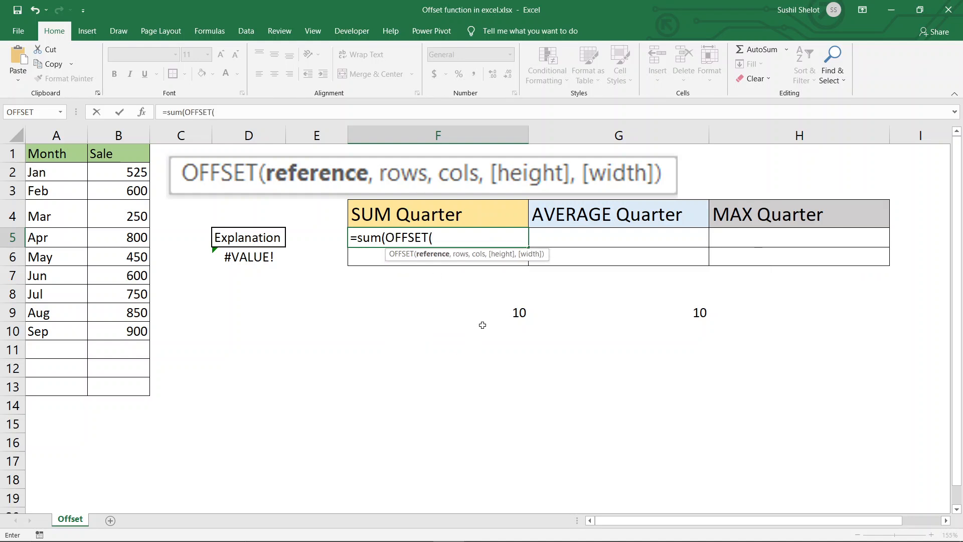
{"action": "left_click", "coordinate": [119, 157]}
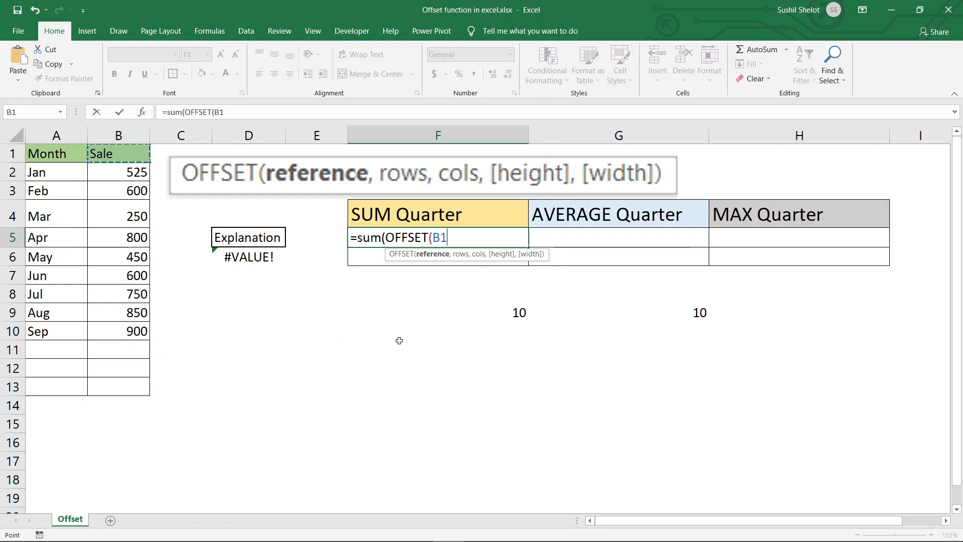
{"action": "type", "text": ","}
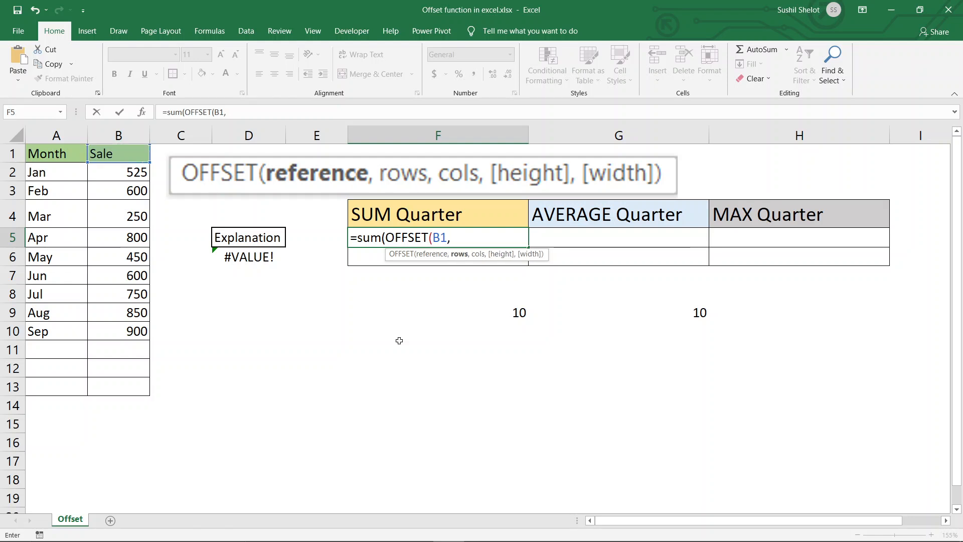
- Supply COUNTA(B:B) as the rows argument of the OFFSET in F5
{"action": "type", "text": "cou"}
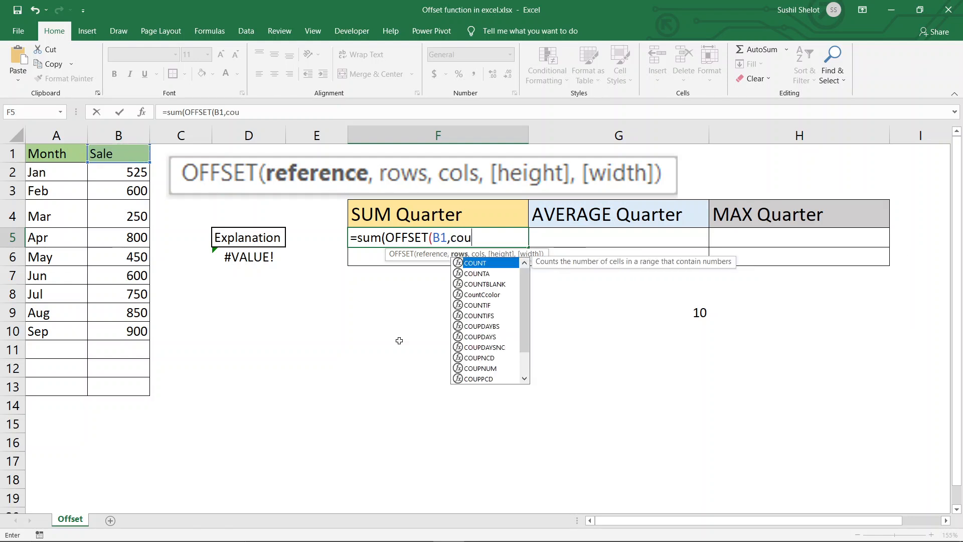
{"action": "type", "text": "nta"}
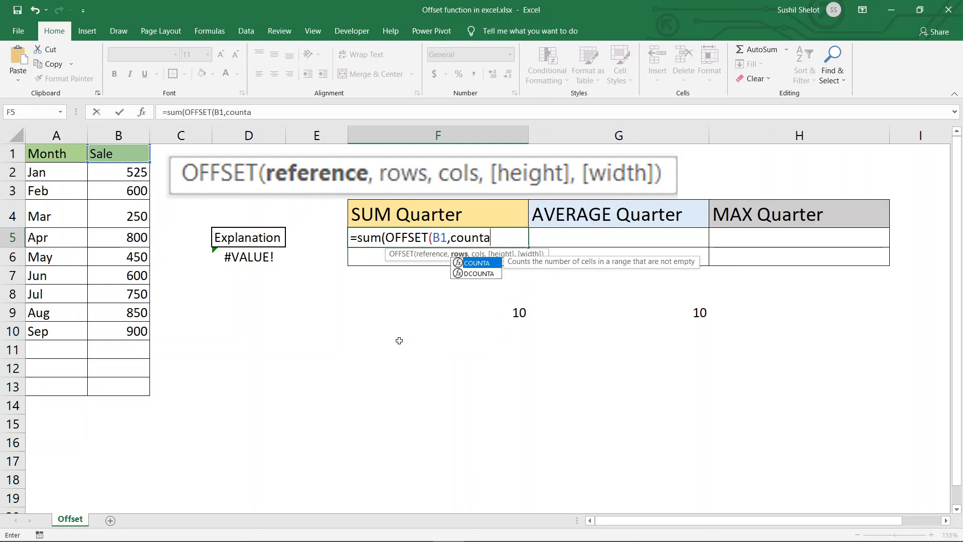
{"action": "type", "text": "("}
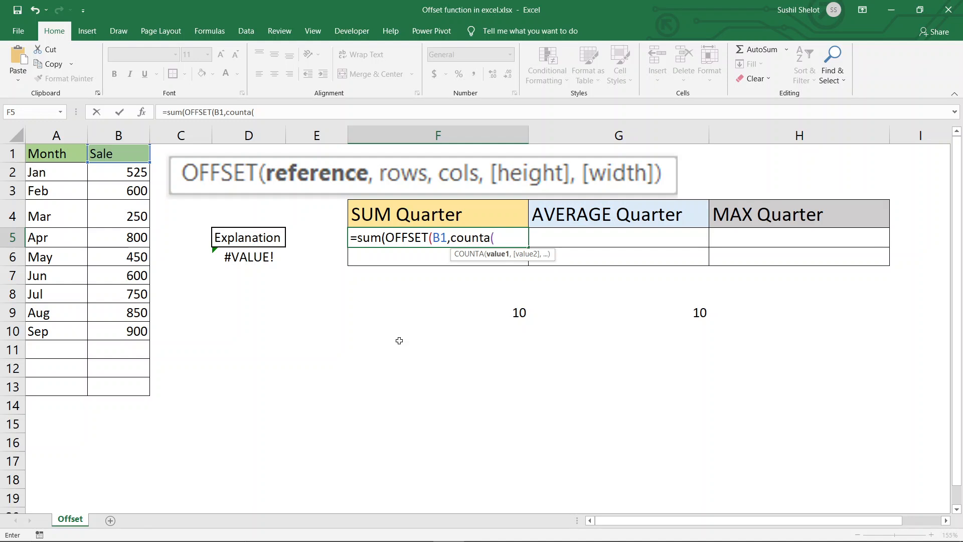
{"action": "type", "text": "B"}
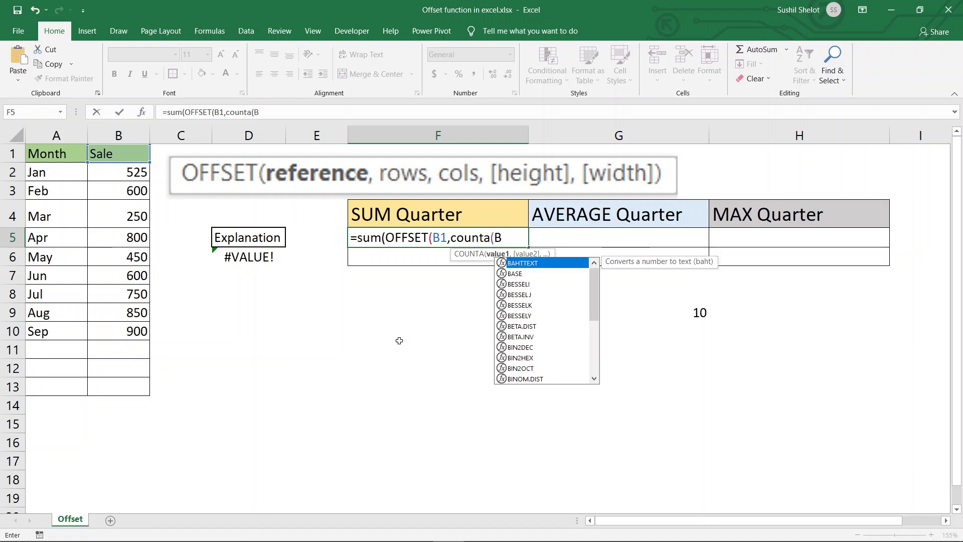
{"action": "type", "text": ":B"}
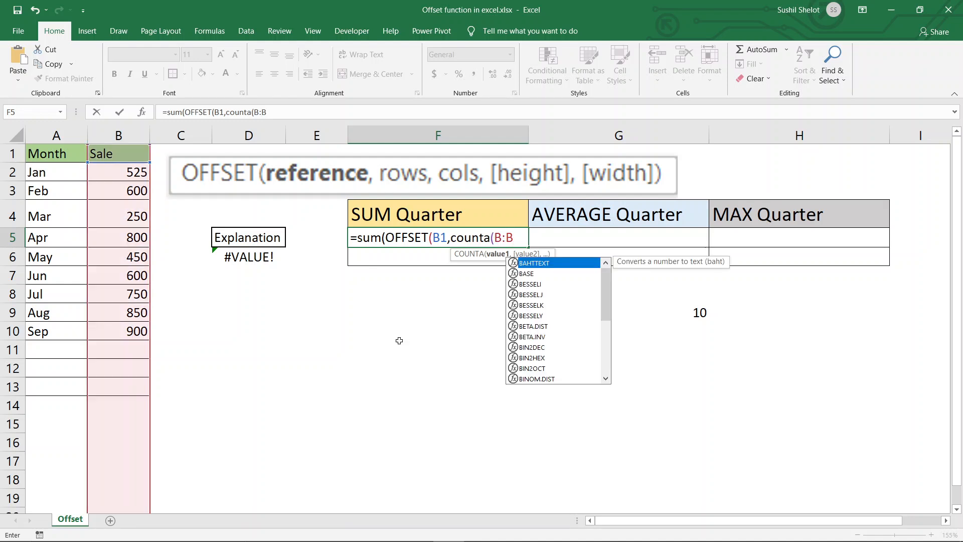
{"action": "type", "text": ")"}
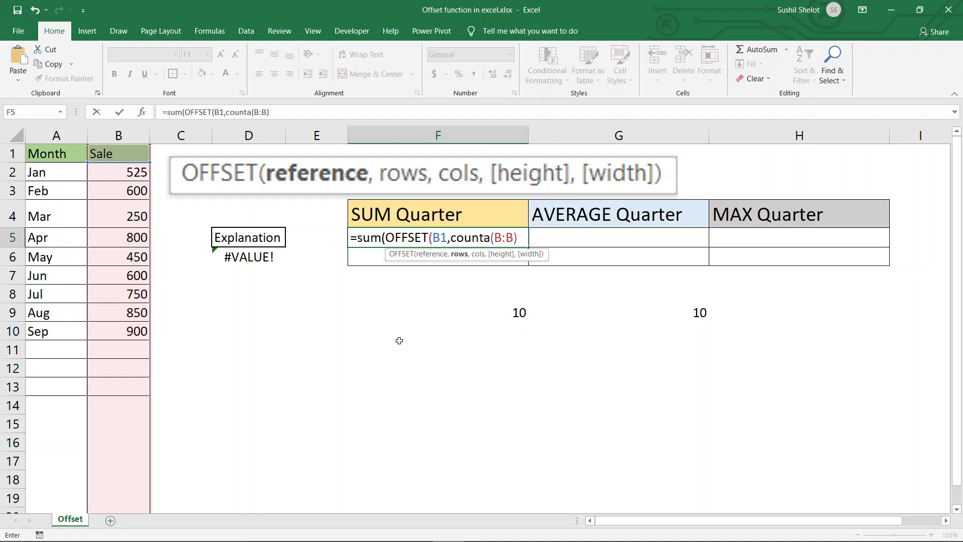
{"action": "type", "text": ","}
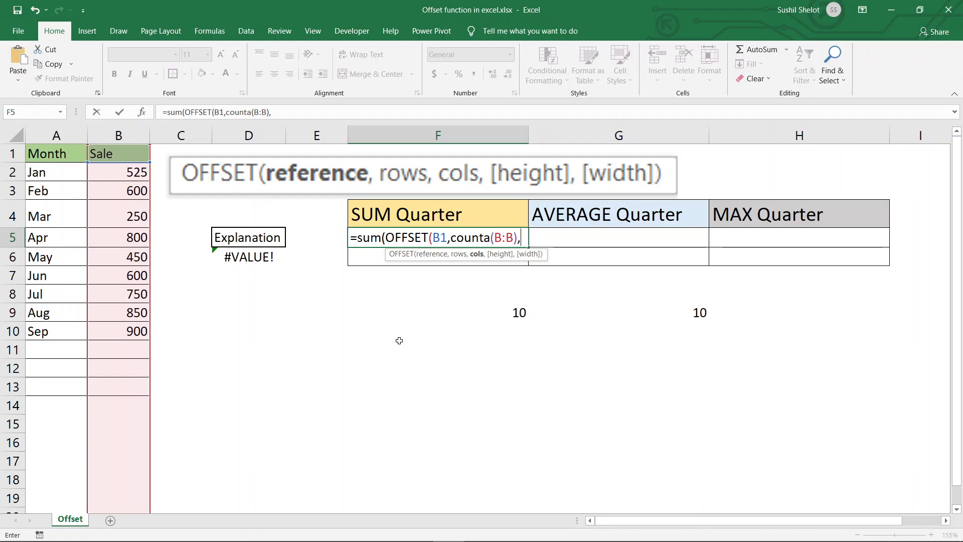
- Finish the F5 formula with 0 columns, a height of -3 and a width of 1, accepting the proposed closing-parenthesis correction
{"action": "type", "text": "0,"}
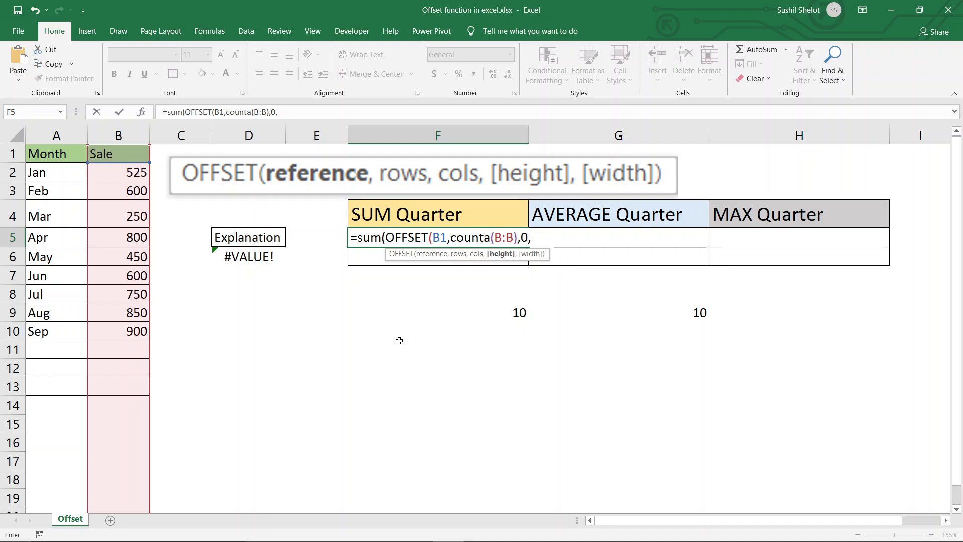
{"action": "type", "text": "-"}
{"action": "type", "text": "3,1)"}
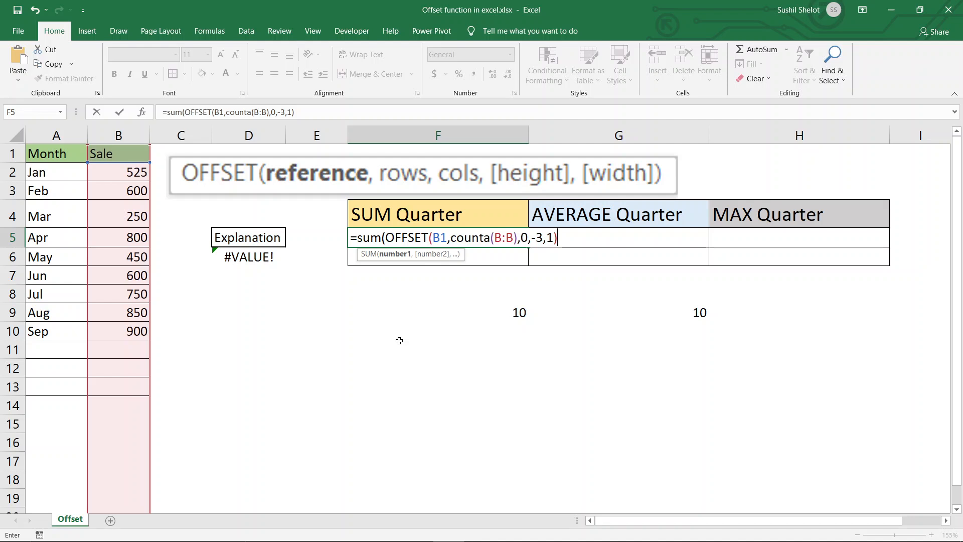
{"action": "key", "text": "Return"}
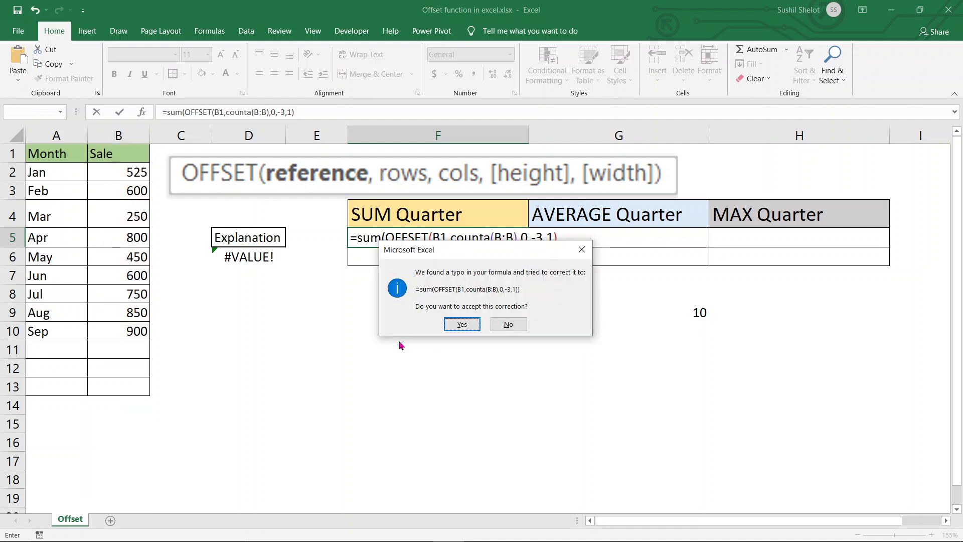
{"action": "left_click", "coordinate": [459, 321]}
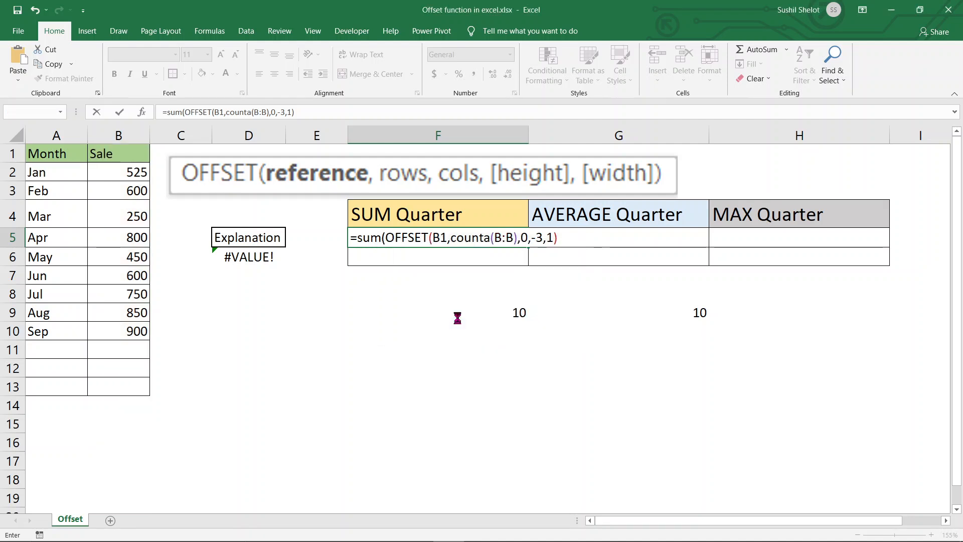
- Check F5's quarterly sum against the sales in B8:B10 and B9:B10, and trace the OFFSET rows from B1 down to B10
{"action": "left_click", "coordinate": [462, 240]}
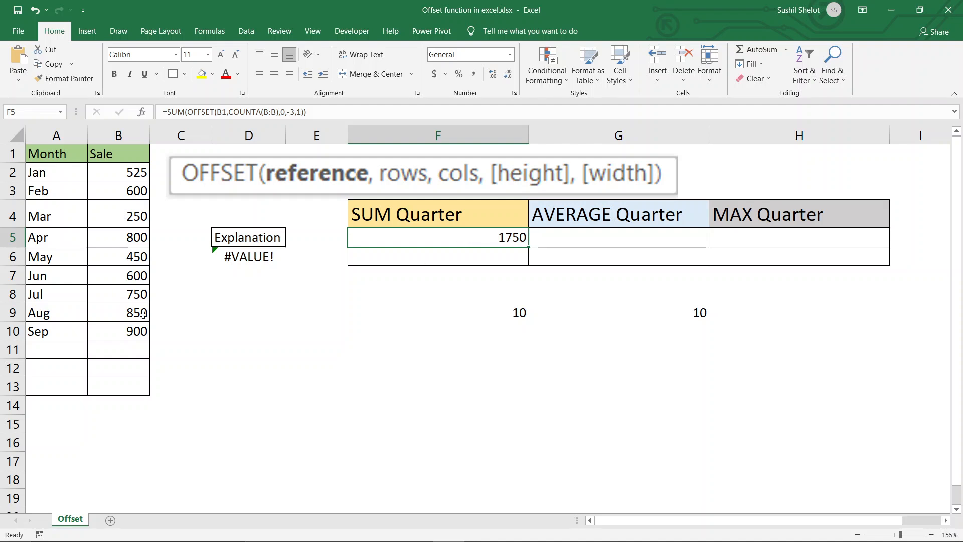
{"action": "left_click_drag", "start_coordinate": [114, 330], "coordinate": [114, 297]}
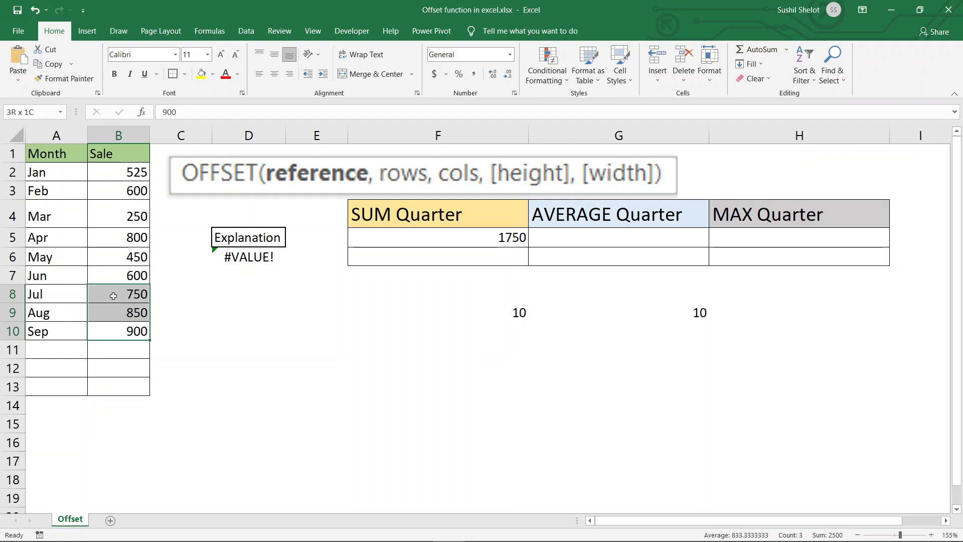
{"action": "left_click", "coordinate": [216, 341]}
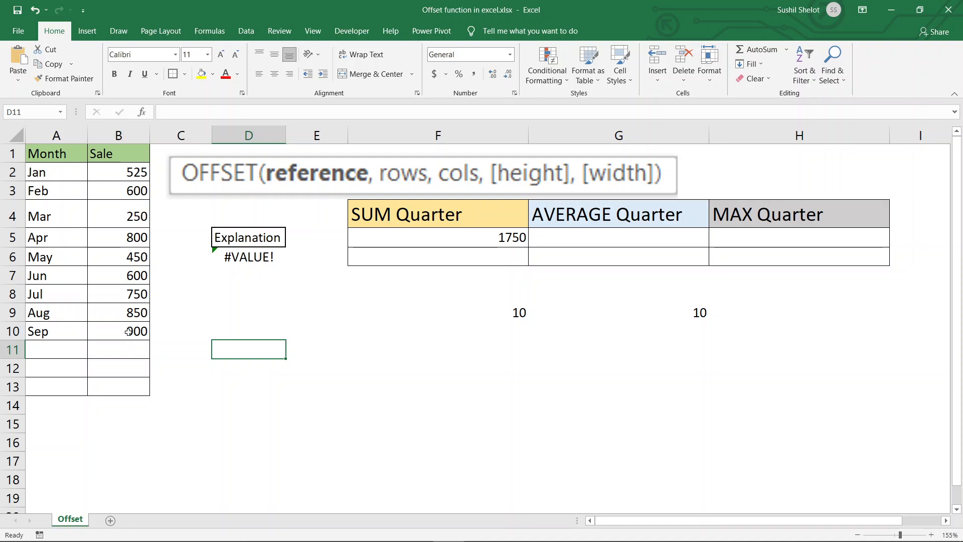
{"action": "left_click_drag", "start_coordinate": [129, 331], "coordinate": [125, 316]}
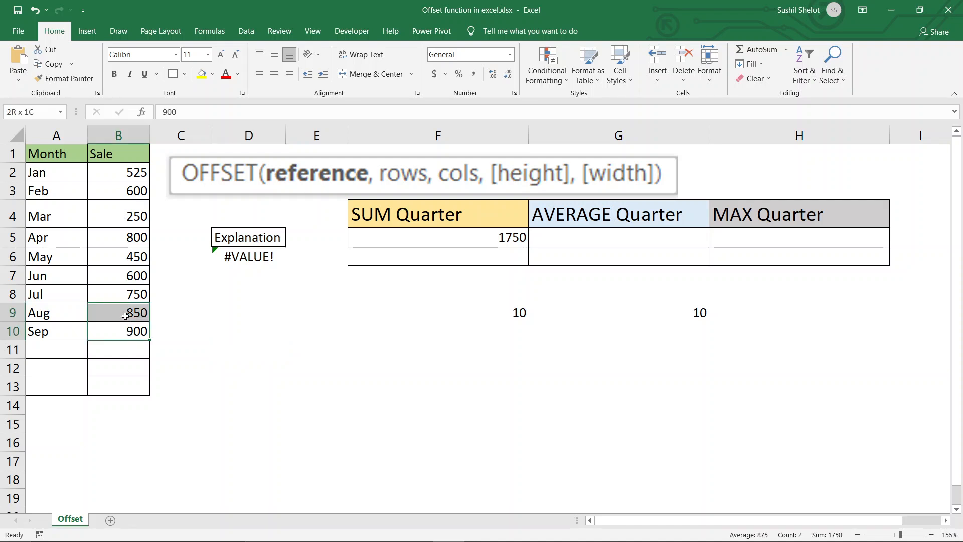
{"action": "left_click", "coordinate": [124, 156]}
{"action": "left_click_drag", "start_coordinate": [123, 156], "coordinate": [109, 323]}
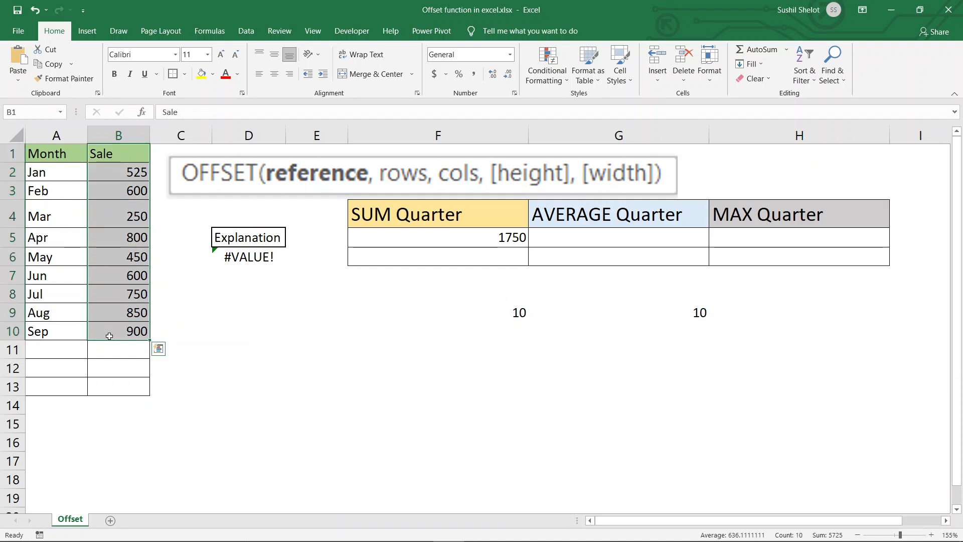
{"action": "left_click", "coordinate": [109, 333]}
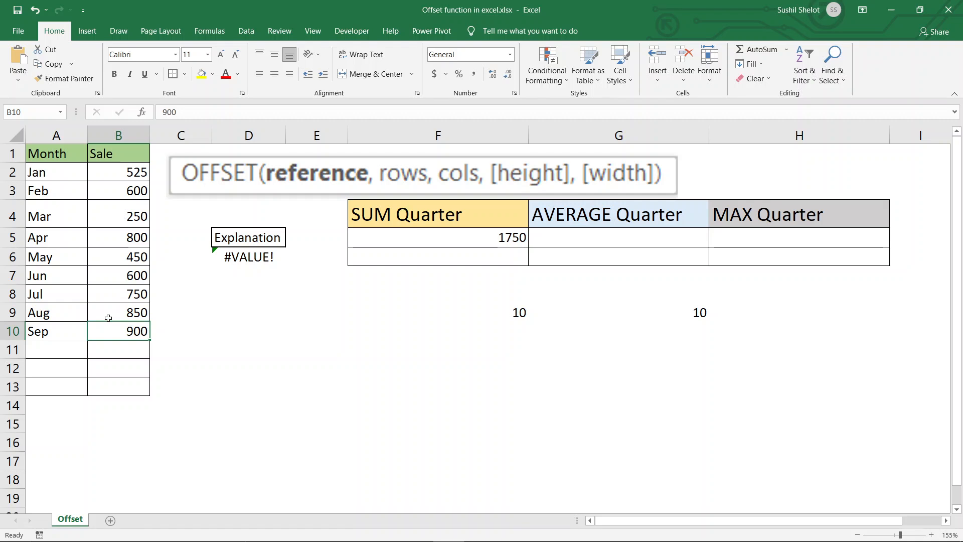
{"action": "left_click", "coordinate": [108, 316]}
- Subtract 1 from COUNTA(B:B) in the F5 formula, making it =SUM(OFFSET(B1,COUNTA(B:B)-1,0,-3,1))
{"action": "left_click", "coordinate": [483, 243]}
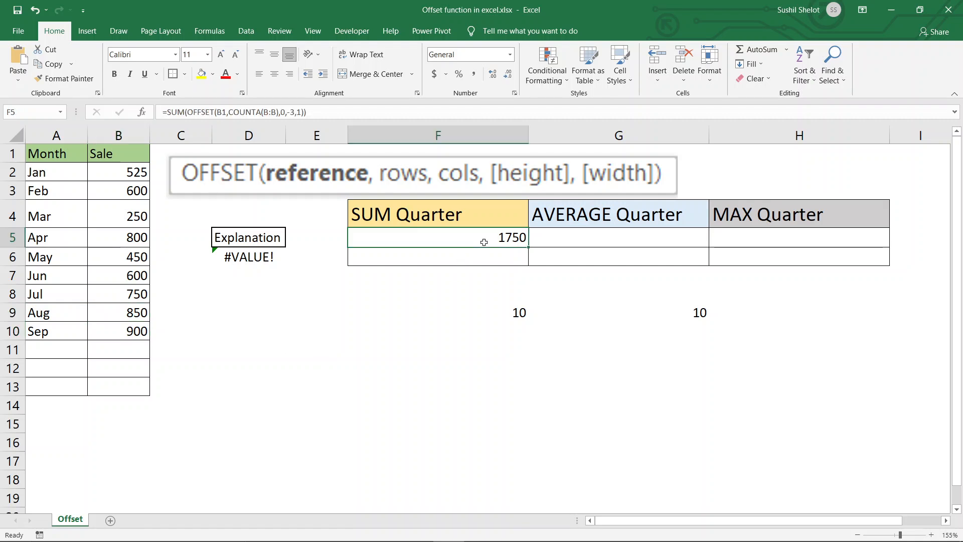
{"action": "left_click", "coordinate": [279, 112]}
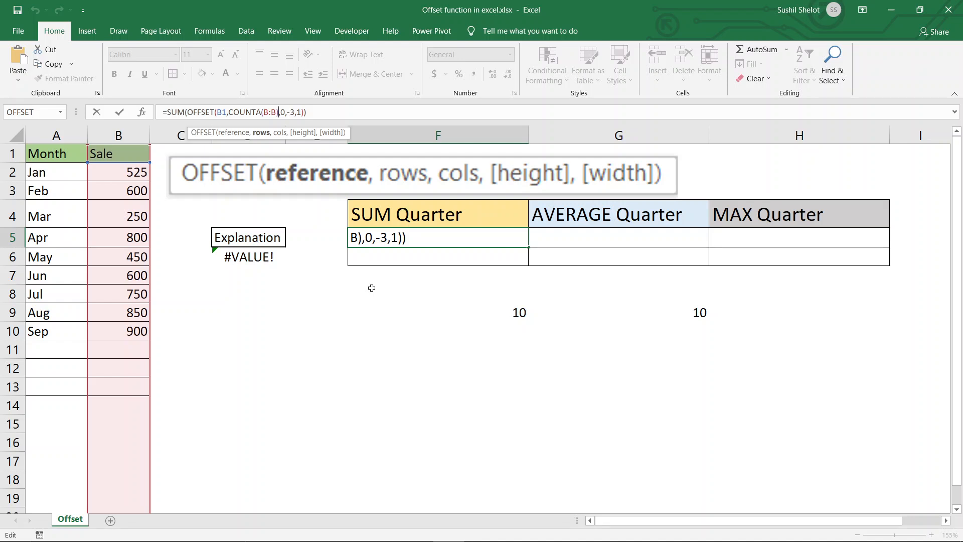
{"action": "type", "text": "-1"}
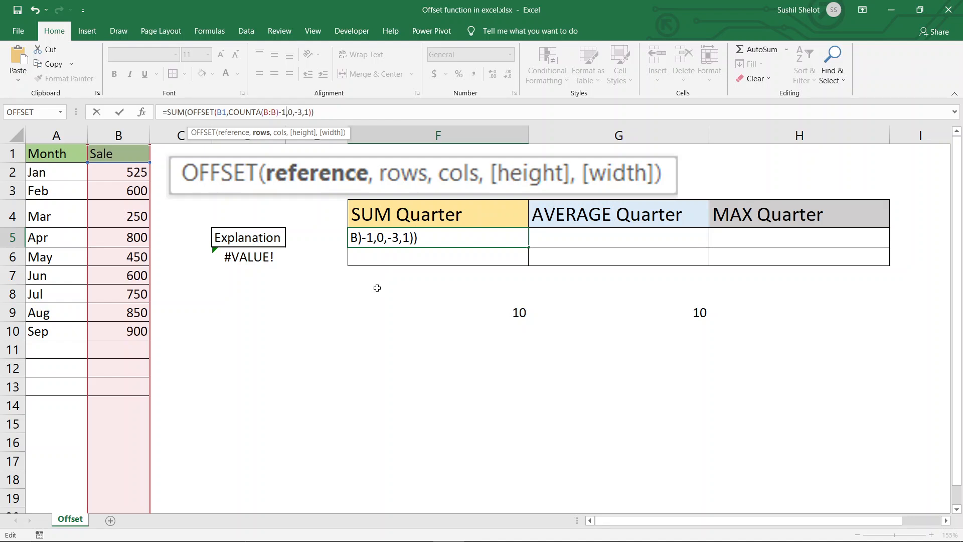
{"action": "key", "text": "Return"}
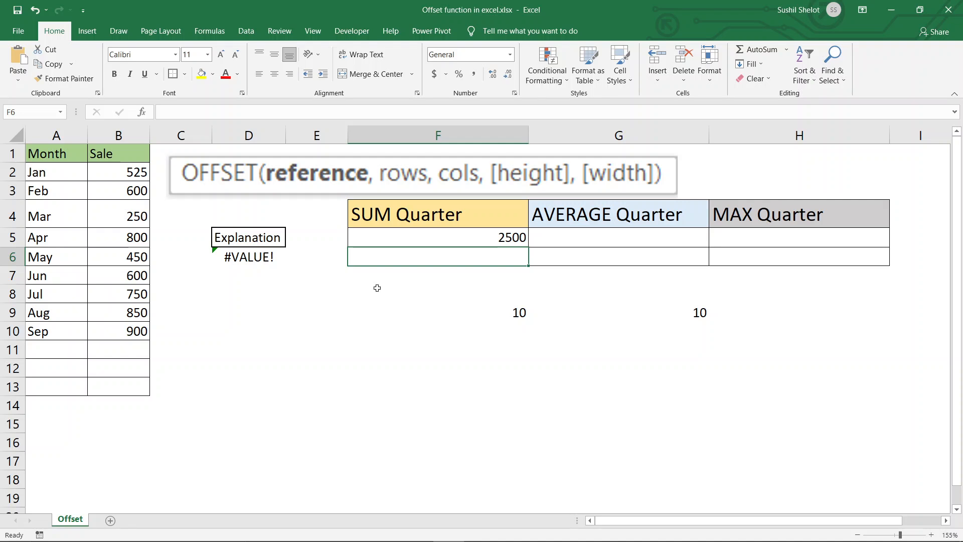
- Try the F5 sum with B2 as the OFFSET reference and no subtraction, as =SUM(OFFSET(B2,COUNTA(B:B),0,-3,1))
{"action": "left_click", "coordinate": [359, 236]}
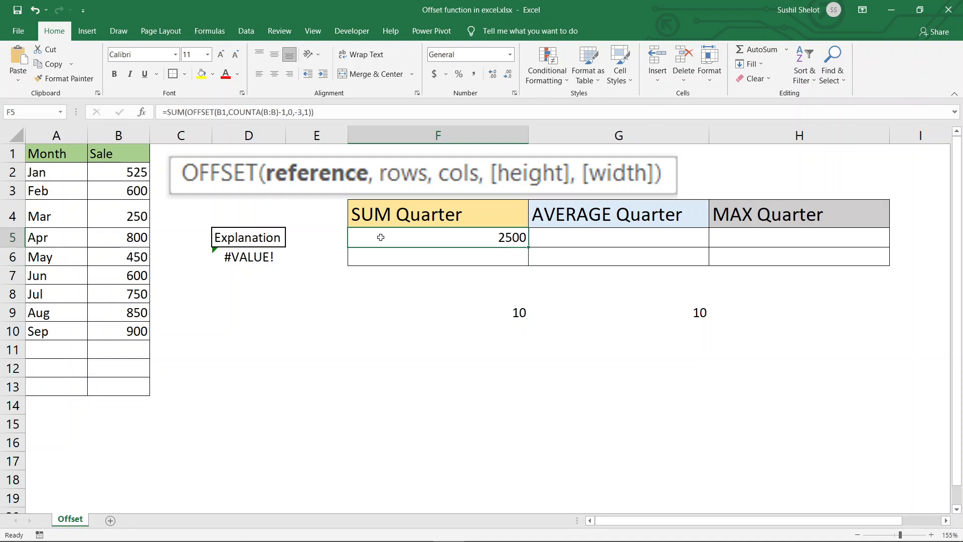
{"action": "key", "text": "F2"}
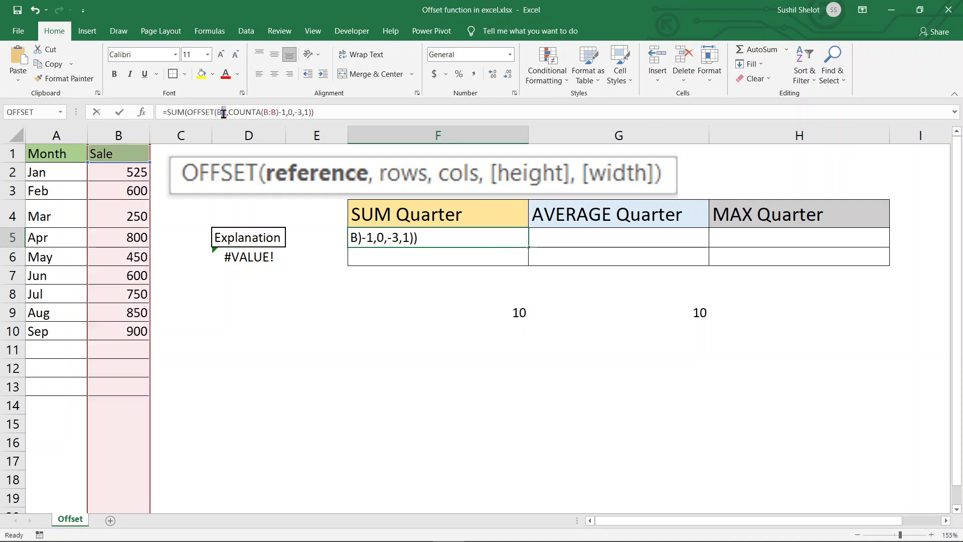
{"action": "key", "text": "Left"}
{"action": "key", "text": "Left"}
{"action": "key", "text": "Left"}
{"action": "key", "text": "Left"}
{"action": "key", "text": "Left"}
{"action": "key", "text": "Left"}
{"action": "key", "text": "Left"}
{"action": "key", "text": "Left"}
{"action": "key", "text": "Left"}
{"action": "key", "text": "Left"}
{"action": "key", "text": "Left"}
{"action": "key", "text": "Left"}
{"action": "key", "text": "Left"}
{"action": "key", "text": "Left"}
{"action": "key", "text": "Left"}
{"action": "key", "text": "Left"}
{"action": "key", "text": "Left"}
{"action": "key", "text": "Left"}
{"action": "key", "text": "Left"}
{"action": "key", "text": "Left"}
{"action": "type", "text": "2"}
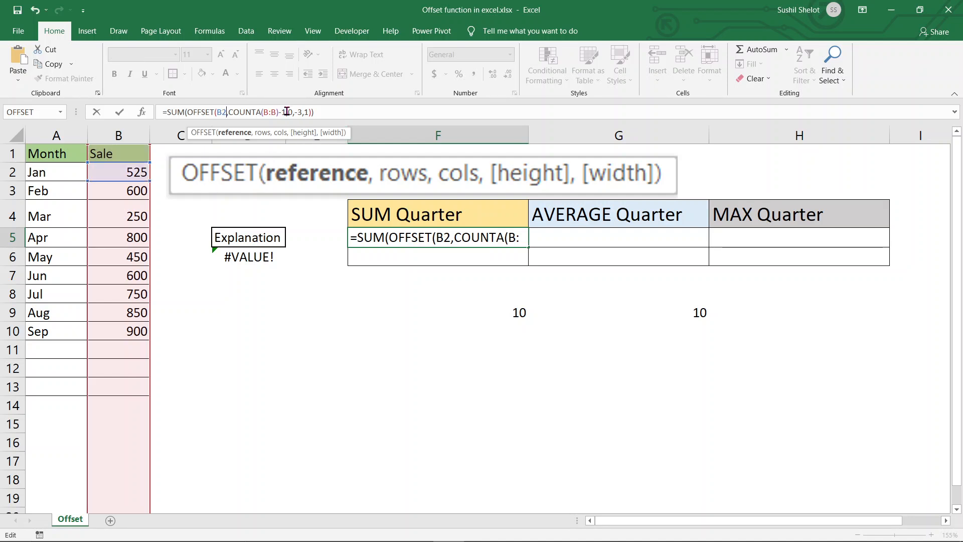
{"action": "left_click", "coordinate": [287, 111]}
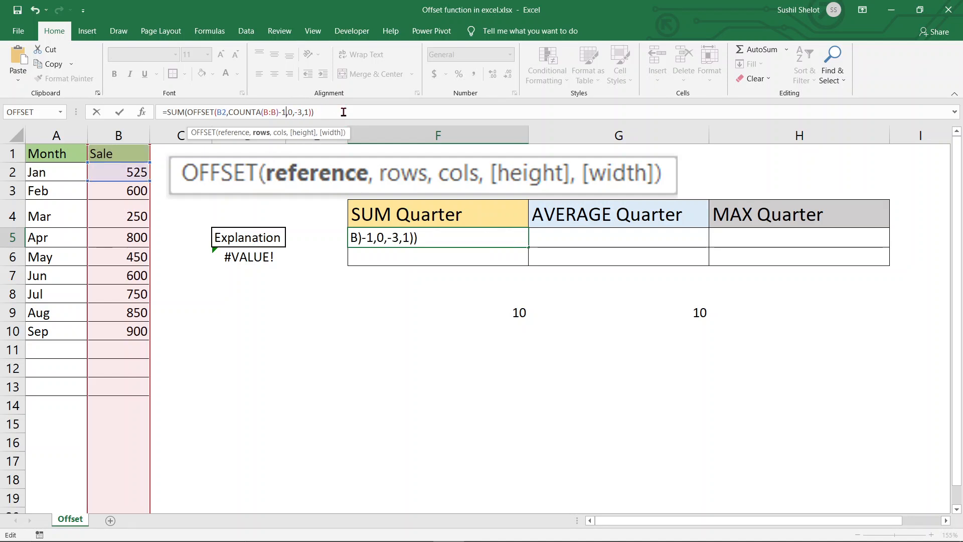
{"action": "key", "text": "BackSpace"}
{"action": "key", "text": "BackSpace"}
{"action": "key", "text": "Return"}
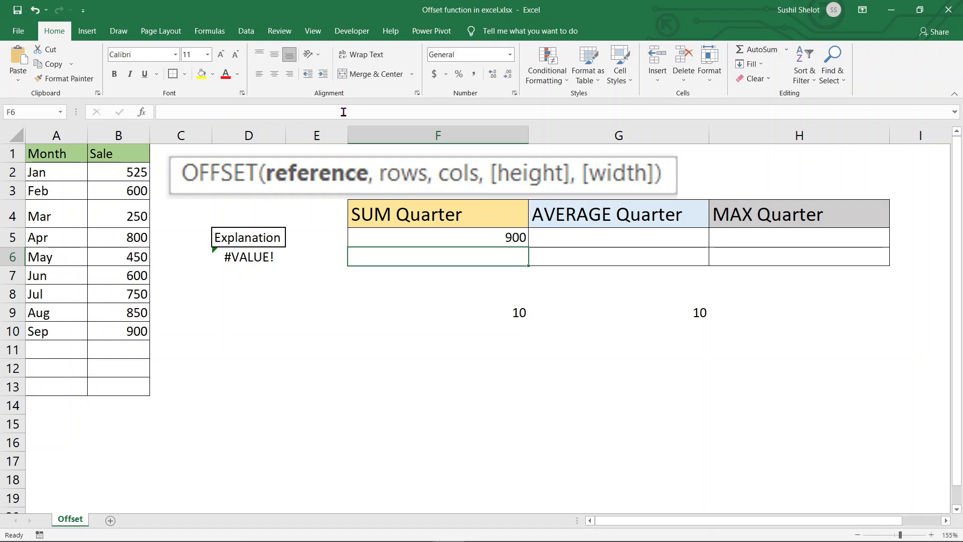
- Compare the F5 formula with cells B10:B11 and the Sale header in B1 to see which rows it covers
{"action": "left_click", "coordinate": [477, 237]}
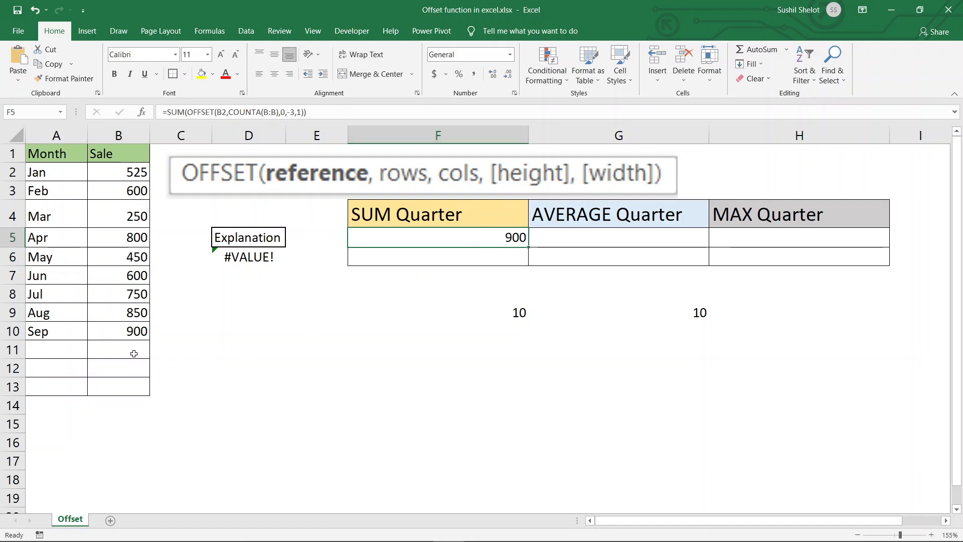
{"action": "left_click_drag", "start_coordinate": [135, 353], "coordinate": [133, 336]}
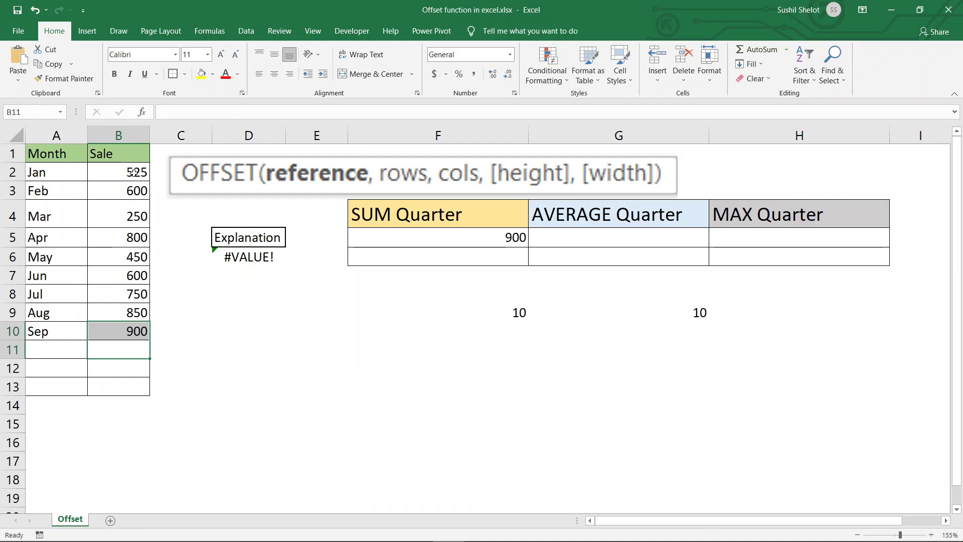
{"action": "left_click", "coordinate": [136, 152]}
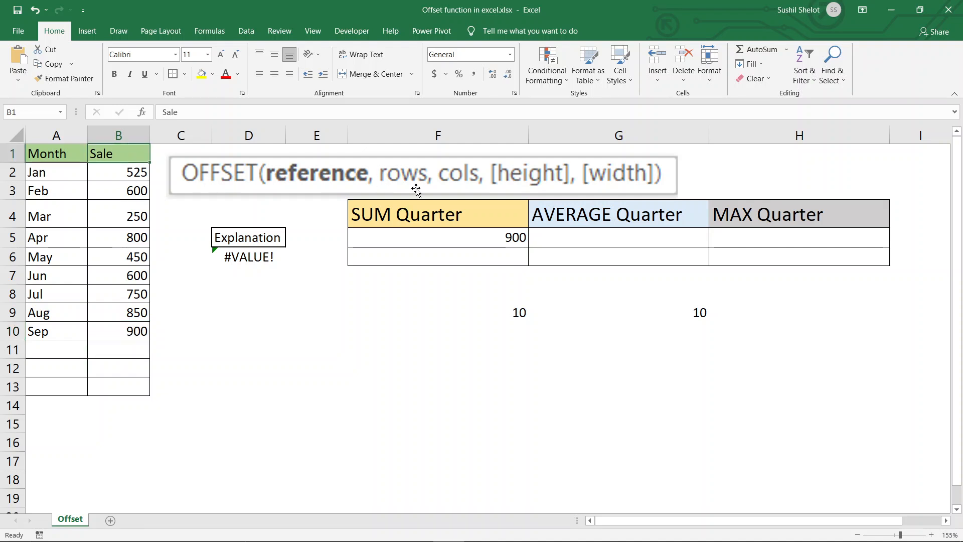
- Restore the F5 formula to =SUM(OFFSET(B1,COUNTA(B:B)-1,0,-3,1))
{"action": "left_click", "coordinate": [485, 237]}
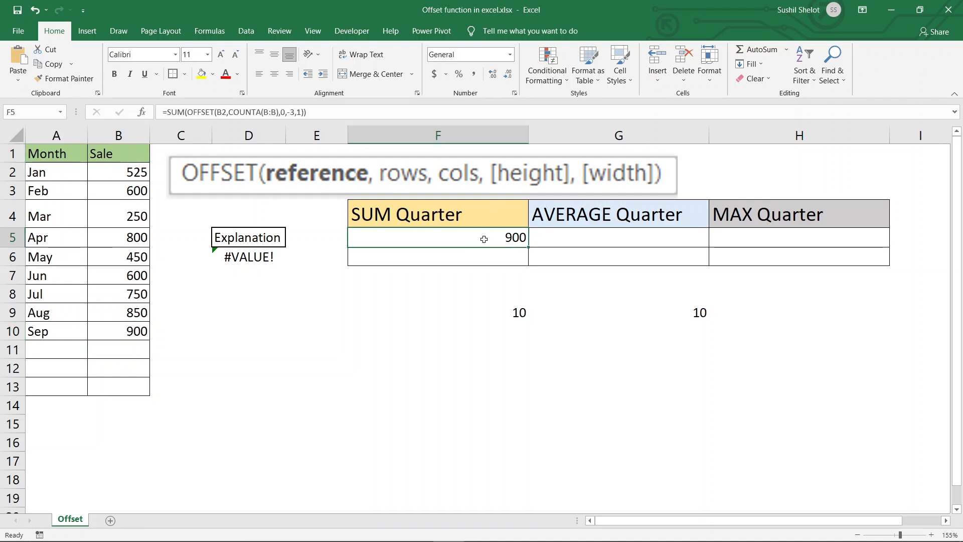
{"action": "left_click", "coordinate": [227, 112]}
{"action": "key", "text": "BackSpace"}
{"action": "type", "text": "1"}
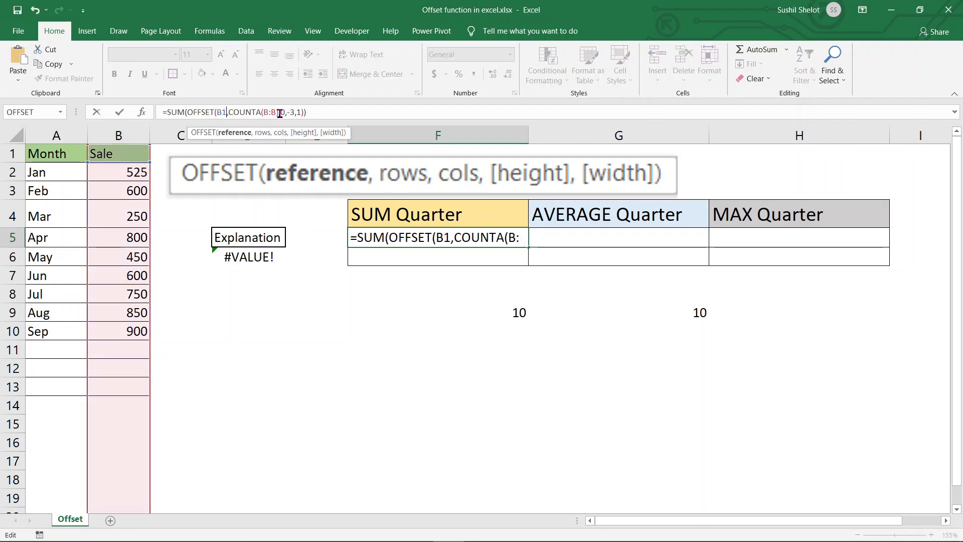
{"action": "key", "text": "Right"}
{"action": "key", "text": "Right"}
{"action": "key", "text": "Right"}
{"action": "key", "text": "Right"}
{"action": "key", "text": "Right"}
{"action": "key", "text": "Right"}
{"action": "key", "text": "Right"}
{"action": "key", "text": "Right"}
{"action": "key", "text": "Right"}
{"action": "key", "text": "Right"}
{"action": "key", "text": "Right"}
{"action": "key", "text": "Right"}
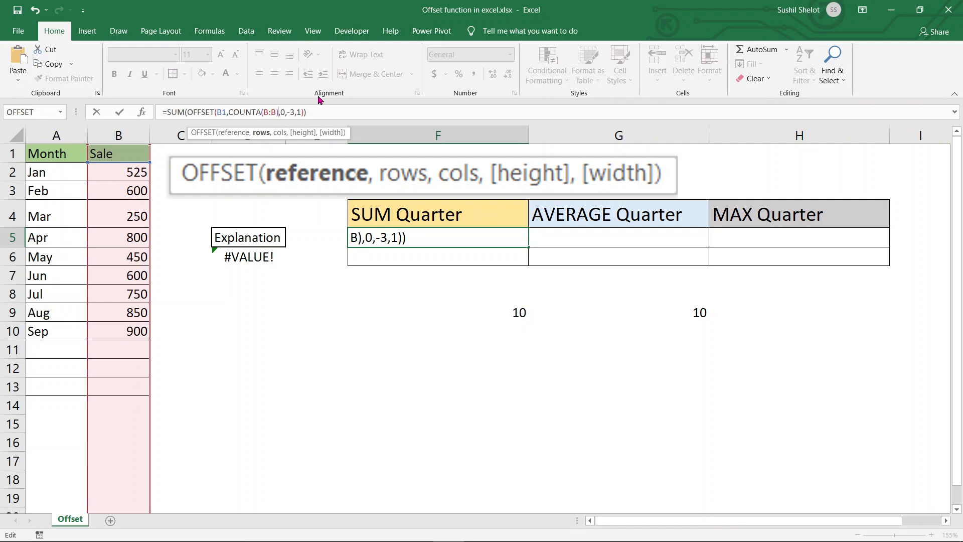
{"action": "type", "text": "-1"}
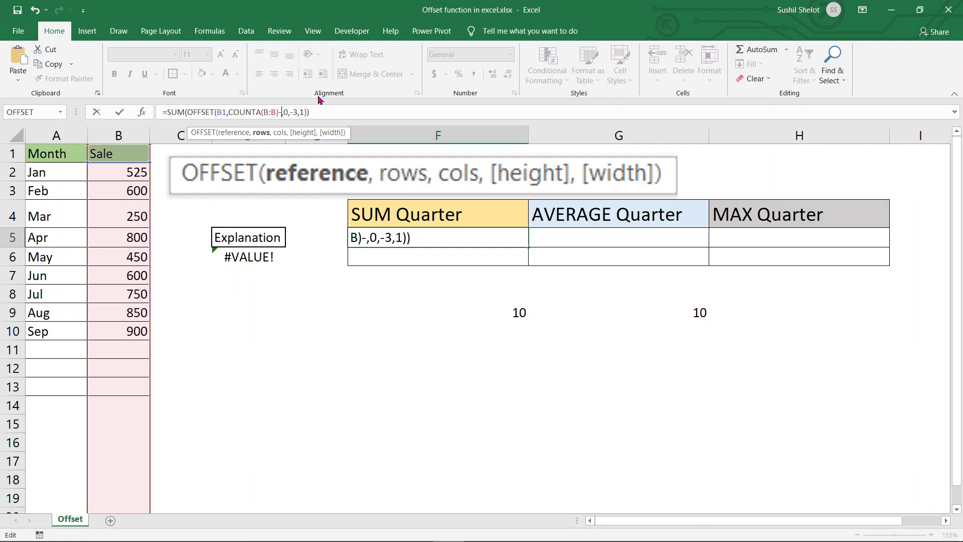
{"action": "key", "text": "Return"}
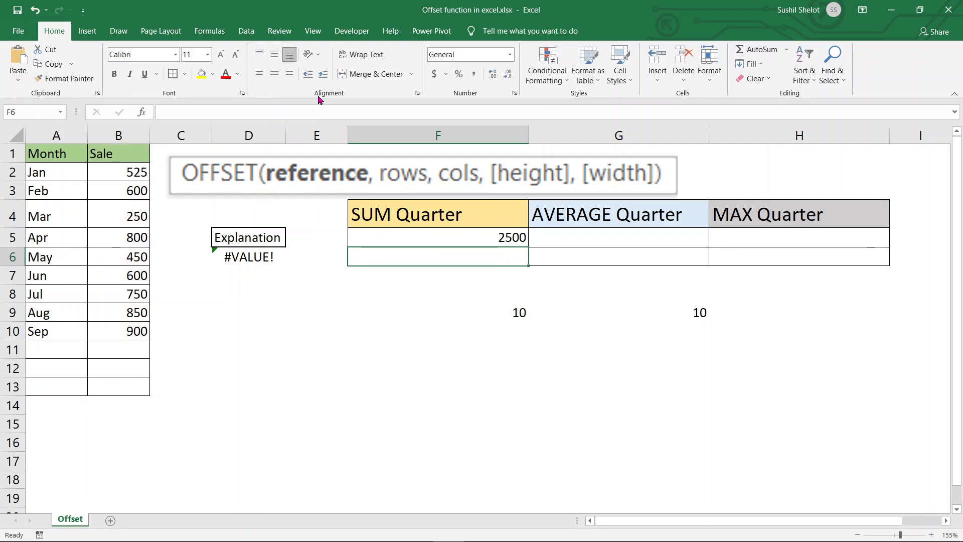
- Review the F5 formula and trace the row offset down the Sale column from B1 to B11
{"action": "left_click", "coordinate": [475, 236]}
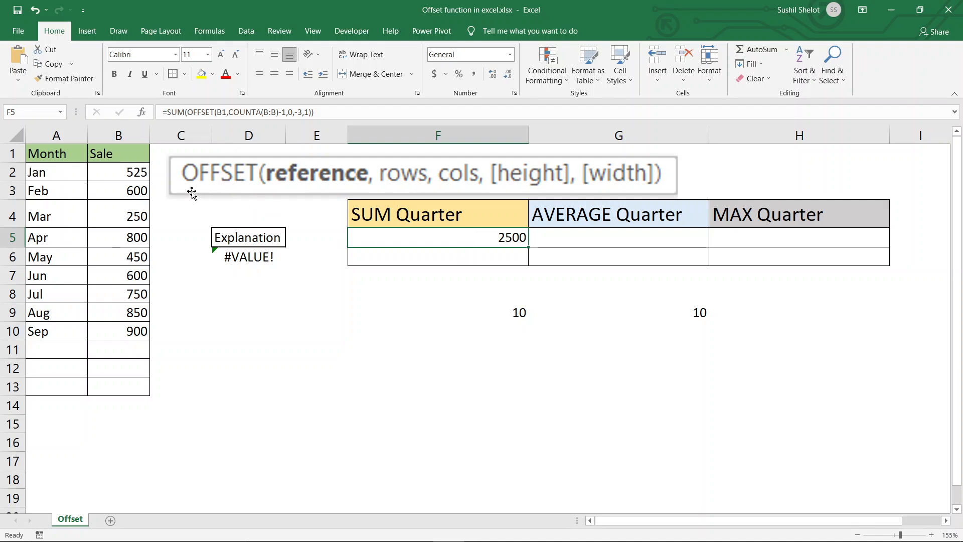
{"action": "left_click", "coordinate": [136, 155]}
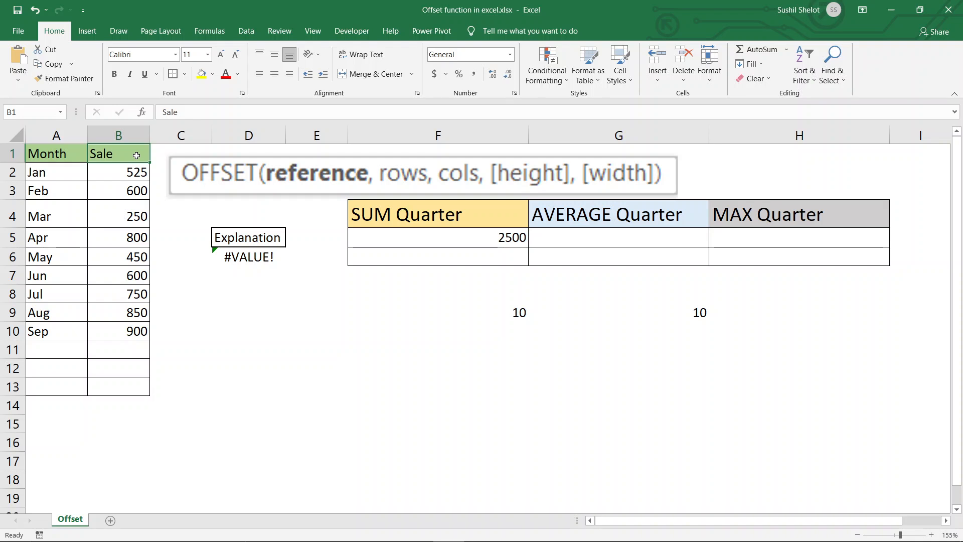
{"action": "key", "text": "Down"}
{"action": "key", "text": "Down"}
{"action": "key", "text": "Down"}
{"action": "key", "text": "Down"}
{"action": "key", "text": "Down"}
{"action": "key", "text": "Down"}
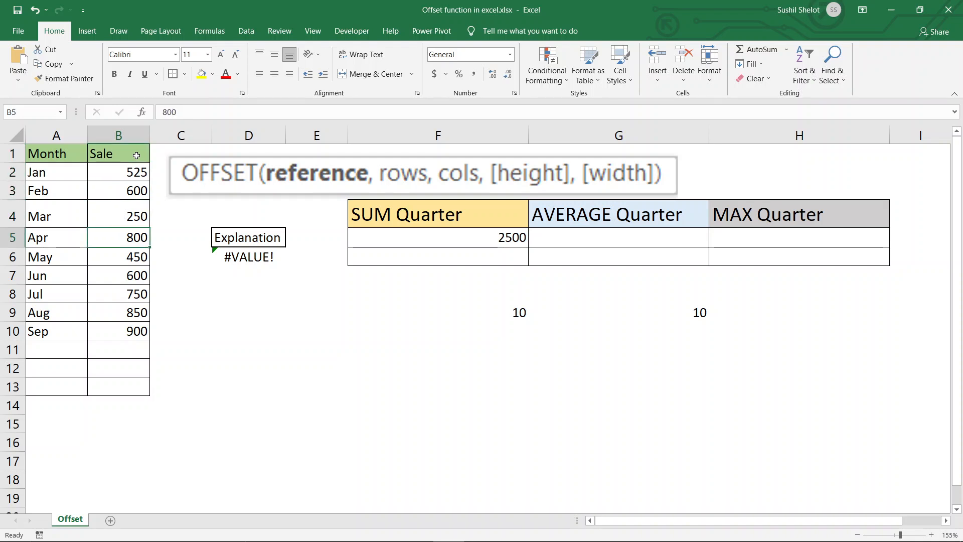
{"action": "key", "text": "Down"}
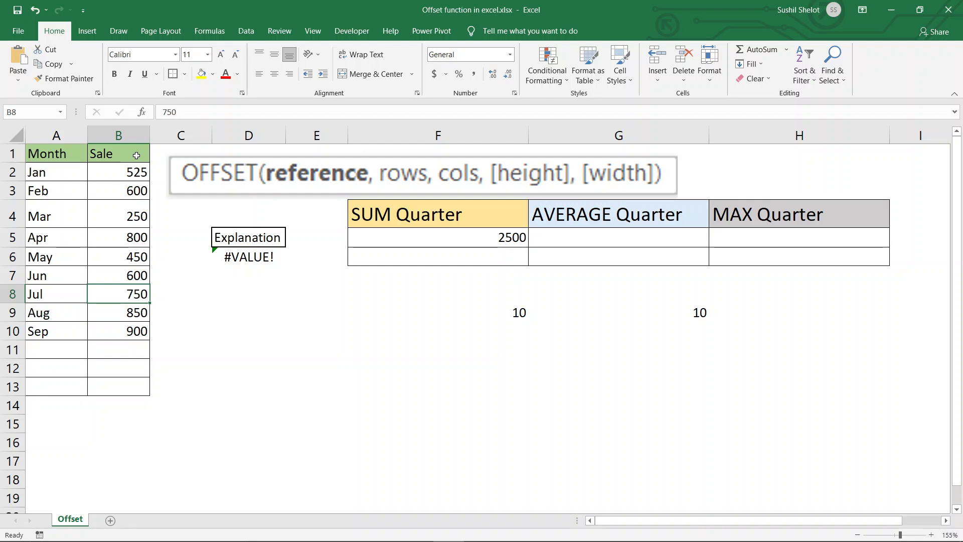
{"action": "key", "text": "Down"}
{"action": "key", "text": "Down"}
{"action": "key", "text": "Down"}
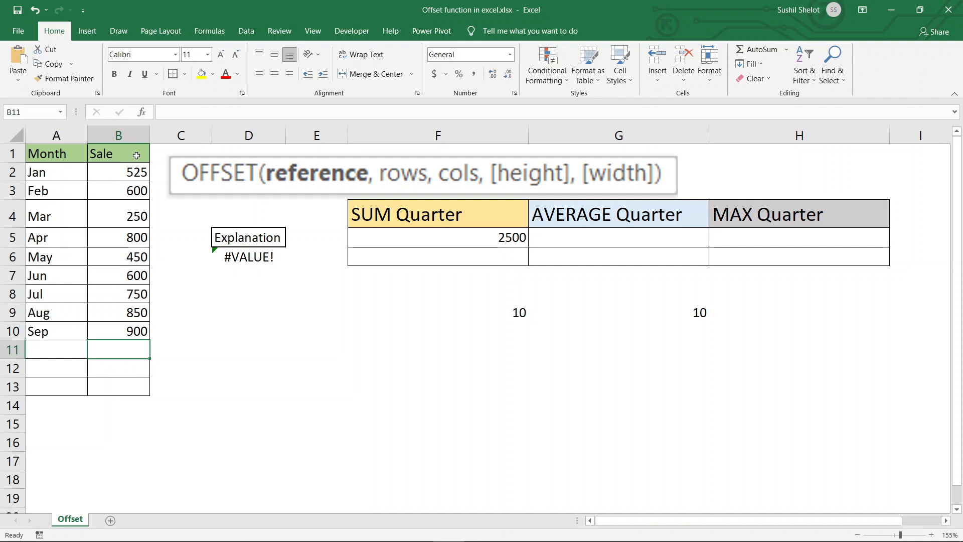
- Start an alternative quarterly sum in F6 with OFFSET nested in SUM and B1 as the reference
{"action": "left_click", "coordinate": [450, 260]}
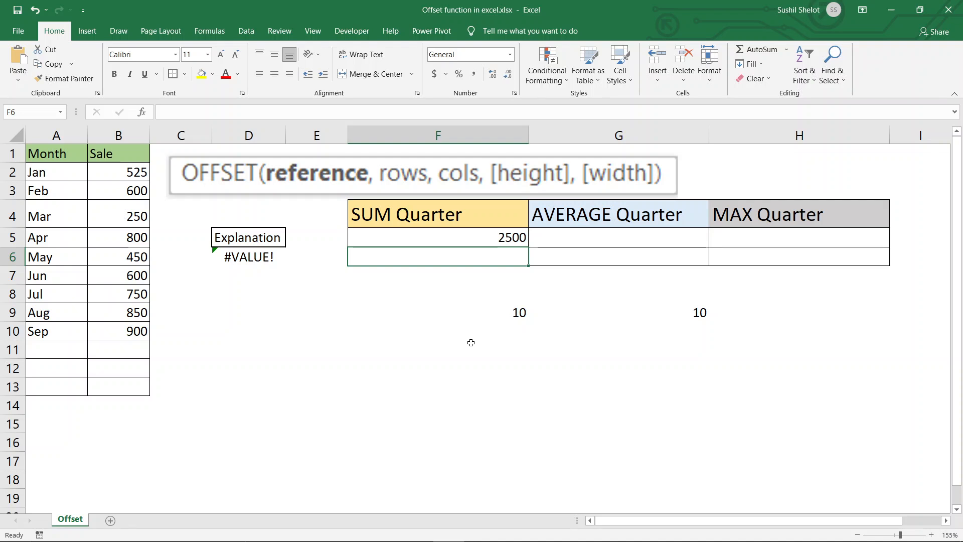
{"action": "type", "text": "="}
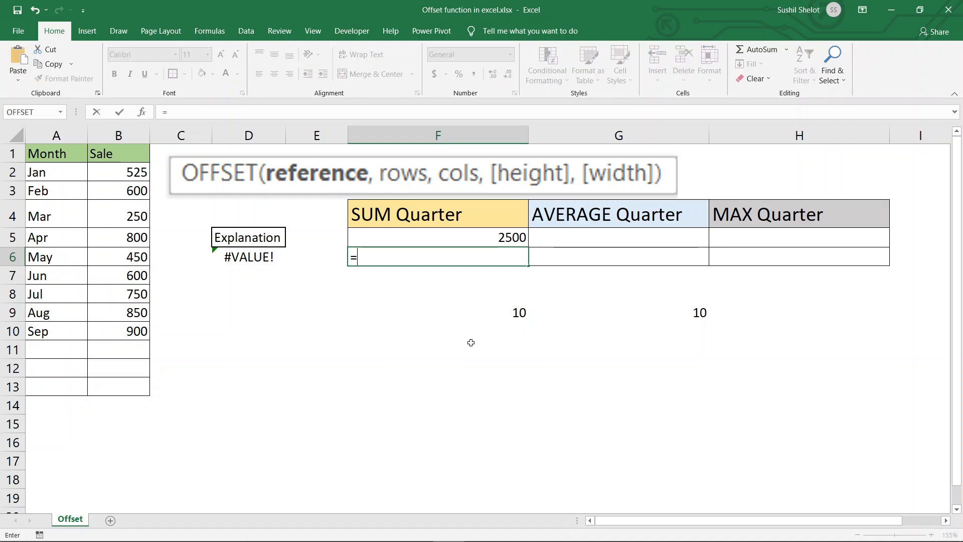
{"action": "type", "text": "sum"}
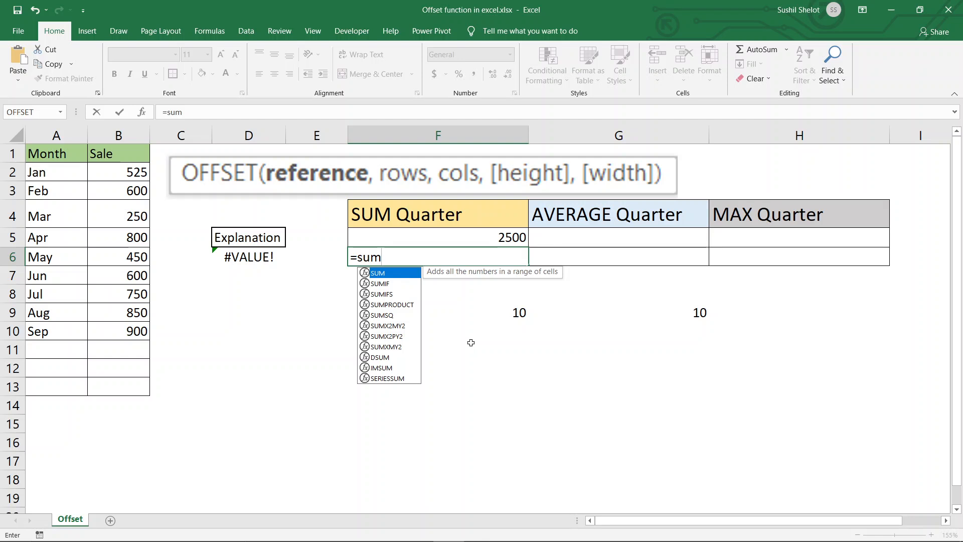
{"action": "type", "text": "("}
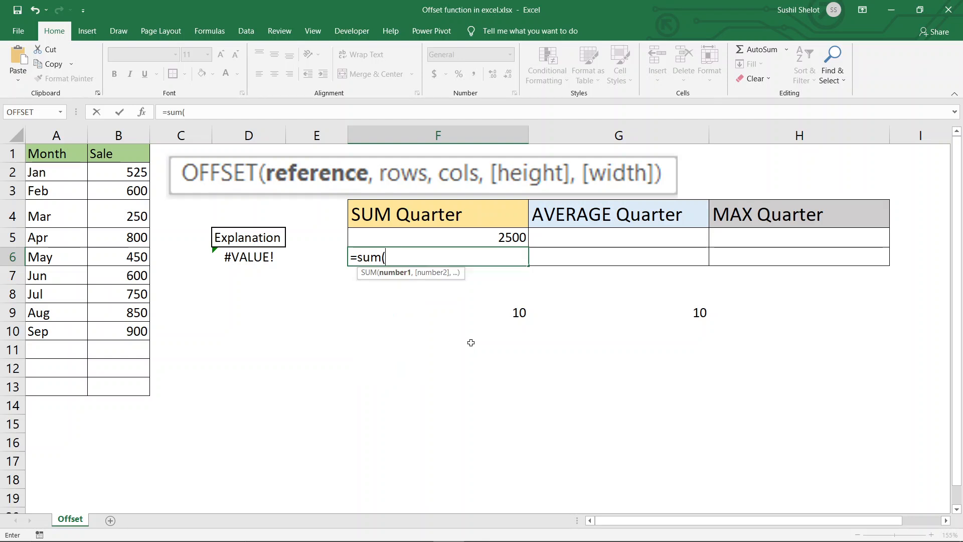
{"action": "type", "text": "off"}
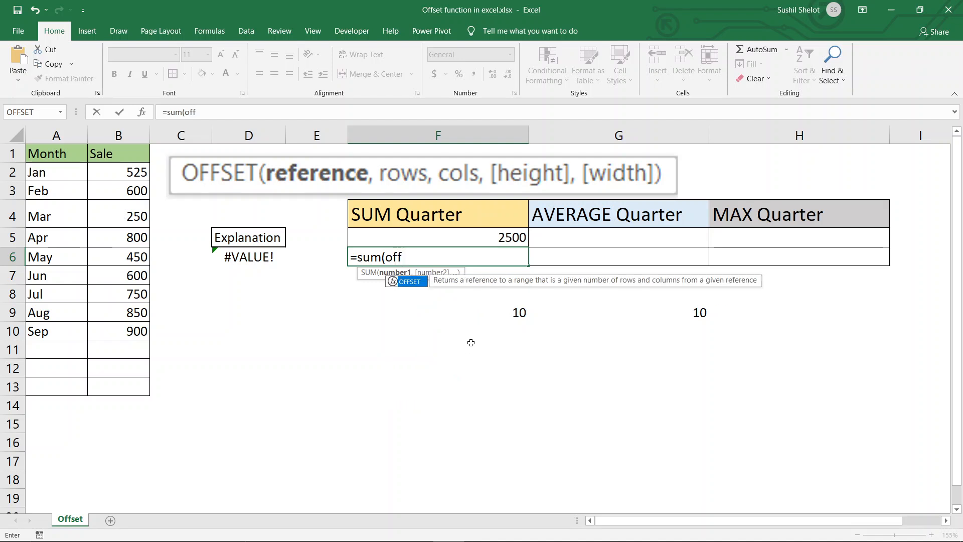
{"action": "double_click", "coordinate": [408, 281]}
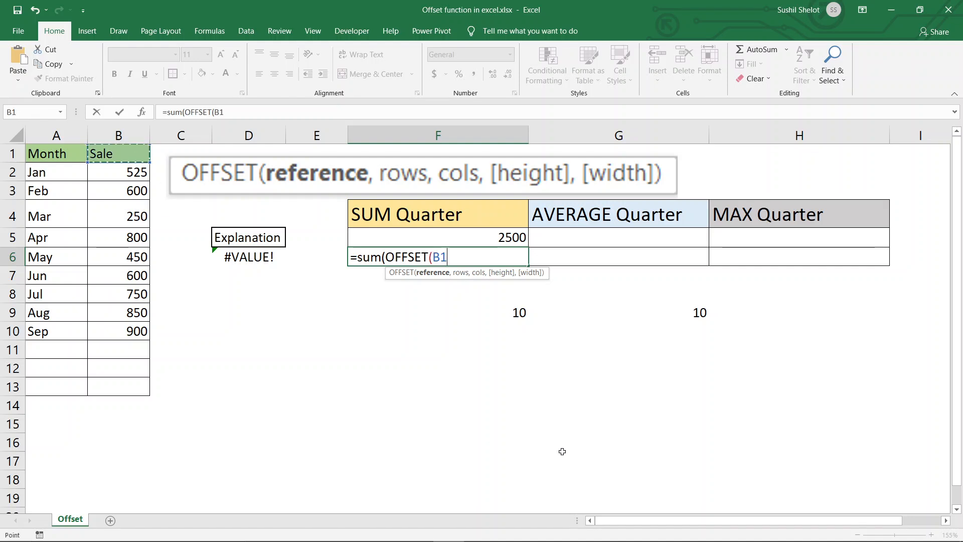
{"action": "type", "text": ","}
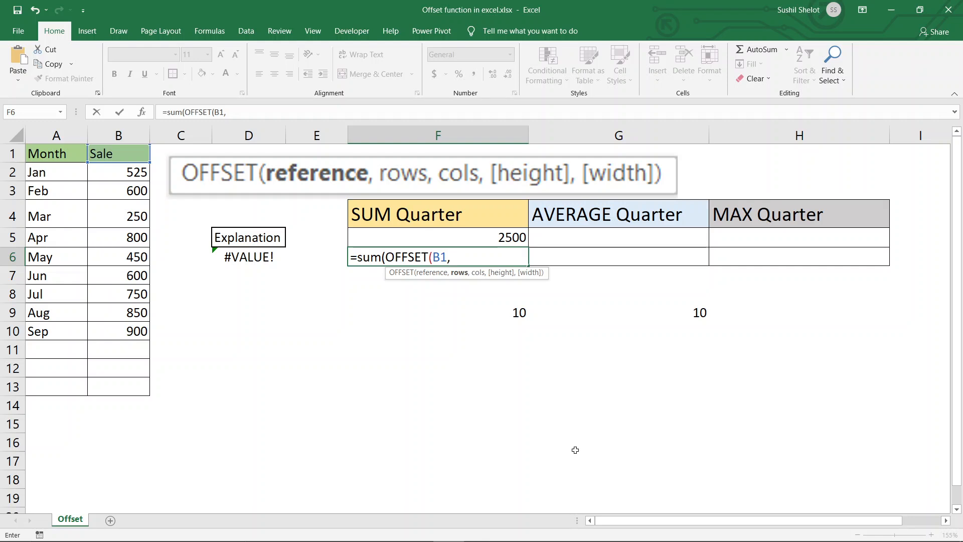
- Supply COUNTA(B:B)-3 as the rows argument of the OFFSET in F6
{"action": "type", "text": "coun"}
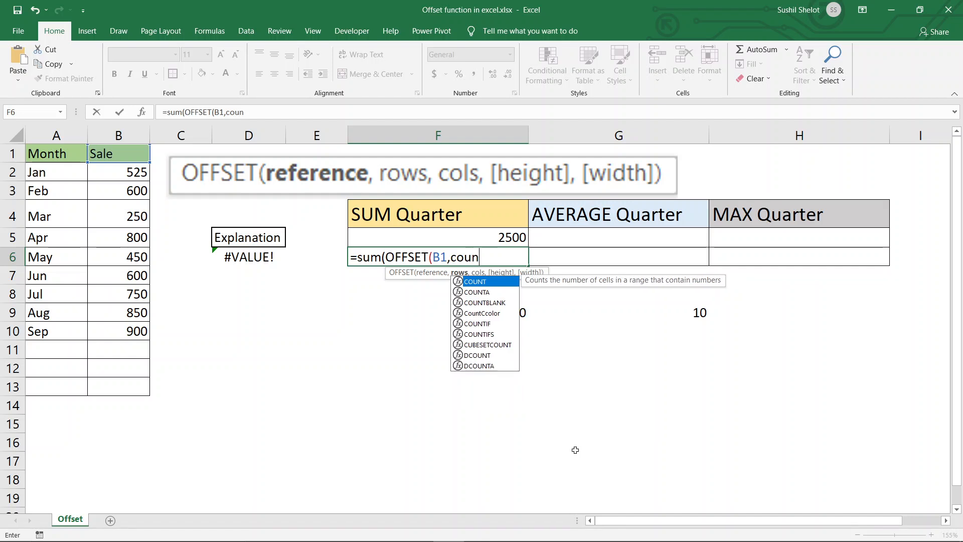
{"action": "type", "text": "ta(B:"}
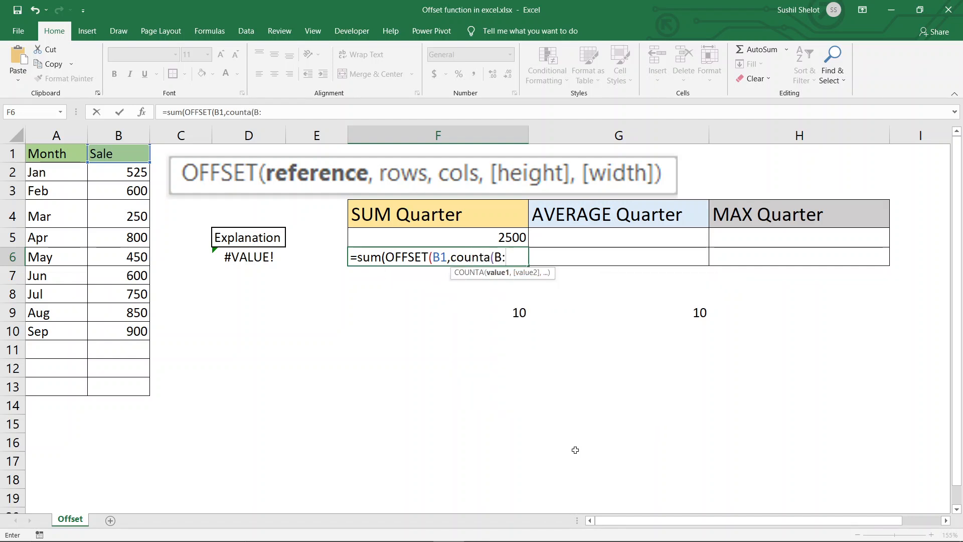
{"action": "type", "text": "B"}
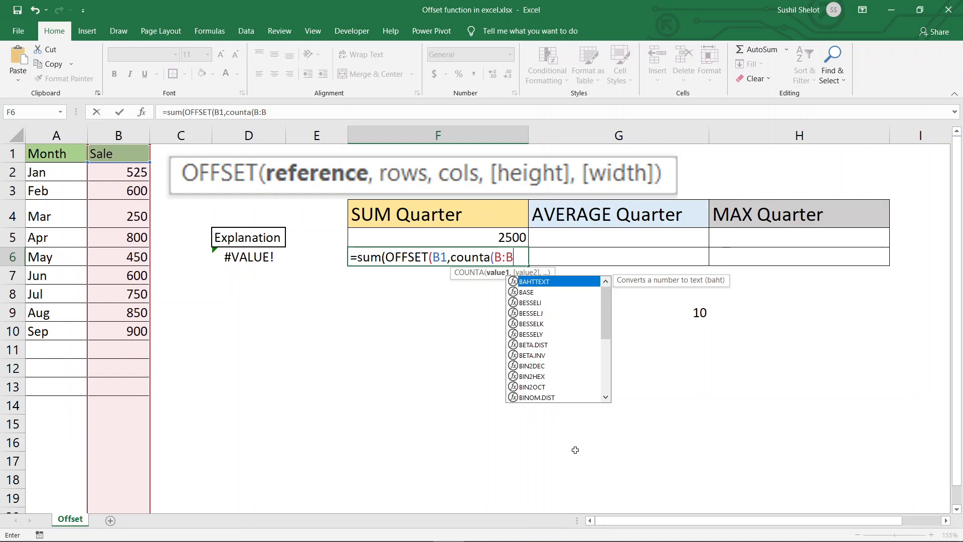
{"action": "type", "text": ")"}
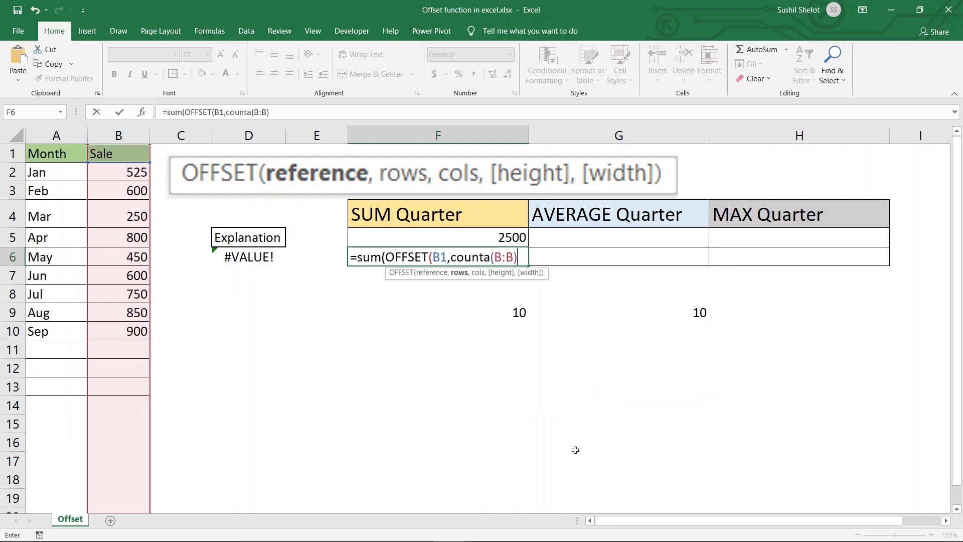
{"action": "type", "text": "-3"}
{"action": "type", "text": ","}
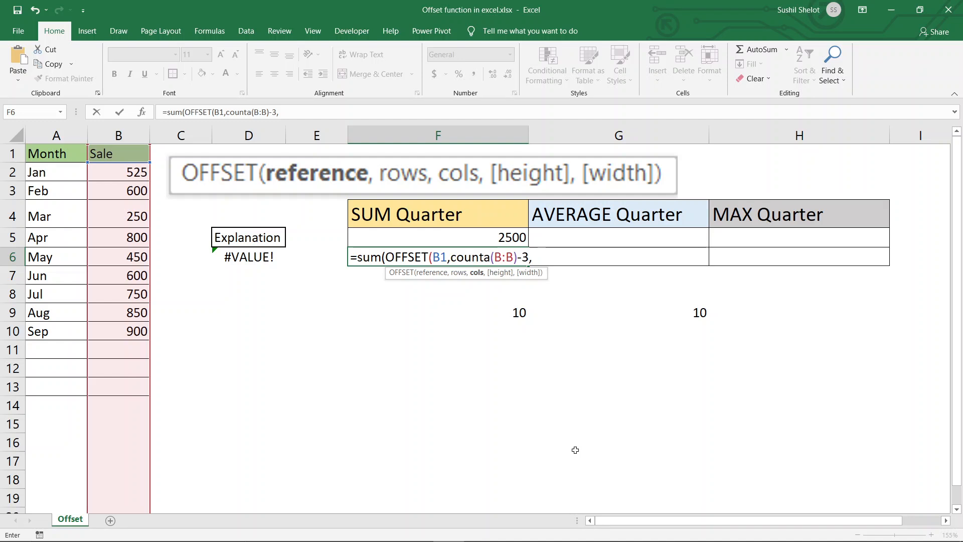
- Finish the F6 formula with 0 columns, a height of 3 and a width of 1, accepting the proposed closing-parenthesis correction
{"action": "type", "text": "0,"}
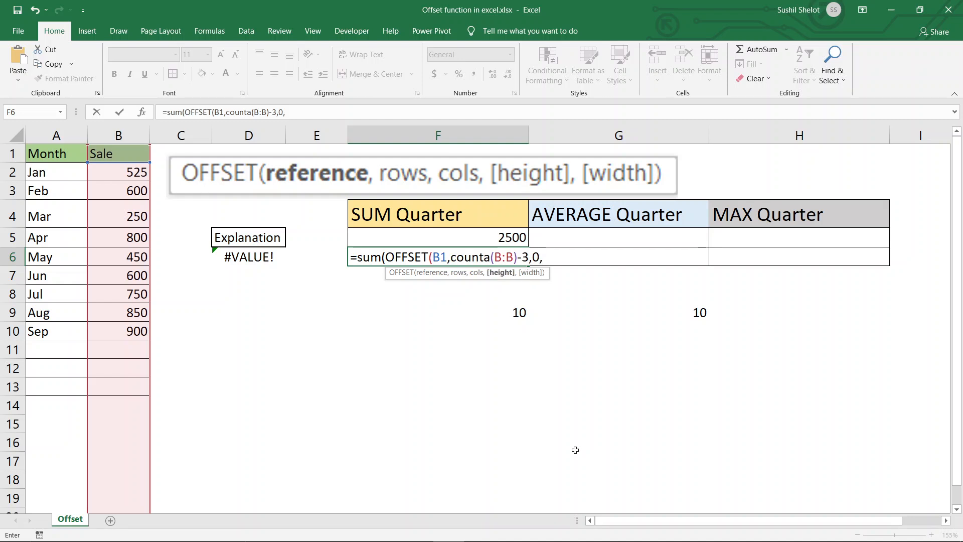
{"action": "type", "text": "3"}
{"action": "type", "text": ",1)"}
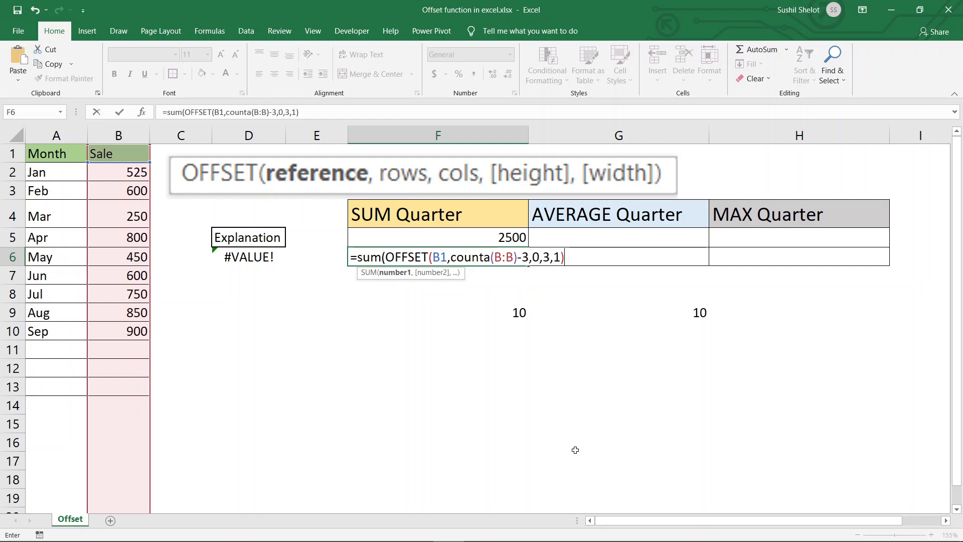
{"action": "key", "text": "Return"}
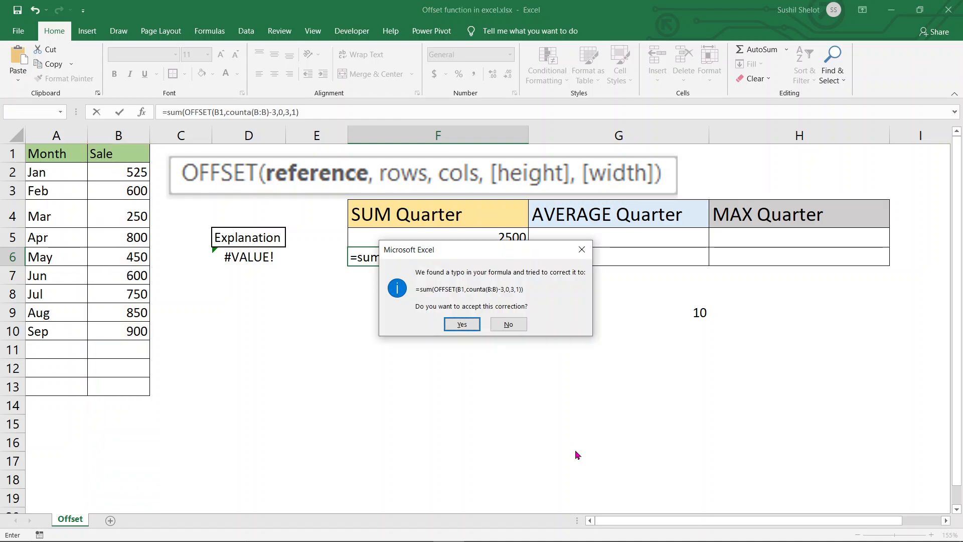
{"action": "left_click", "coordinate": [471, 329]}
- Copy the F6 formula text SUM(OFFSET(B1,COUNTA(B:B)-3,0,3,1)) without its equals sign
{"action": "left_click", "coordinate": [516, 257]}
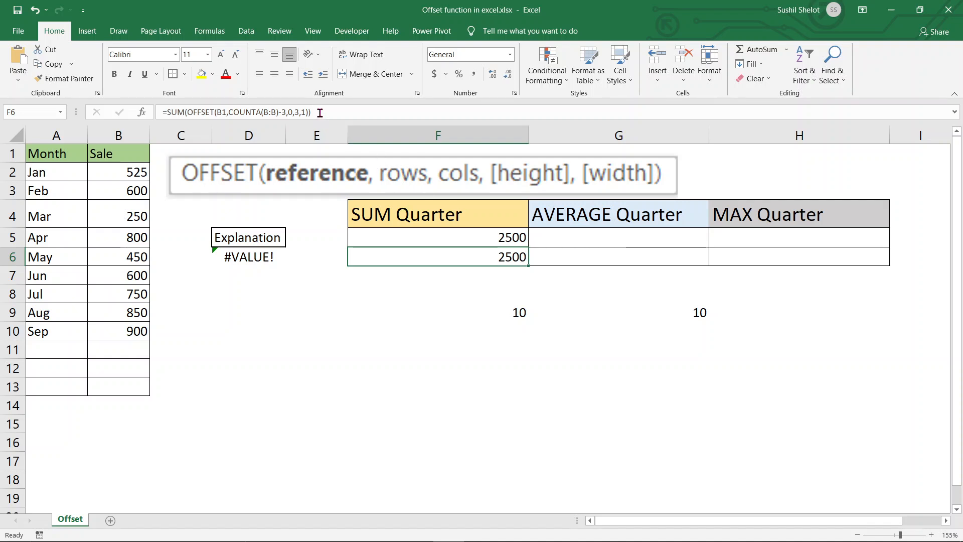
{"action": "left_click_drag", "start_coordinate": [316, 112], "coordinate": [168, 127]}
{"action": "key", "text": "ctrl+c"}
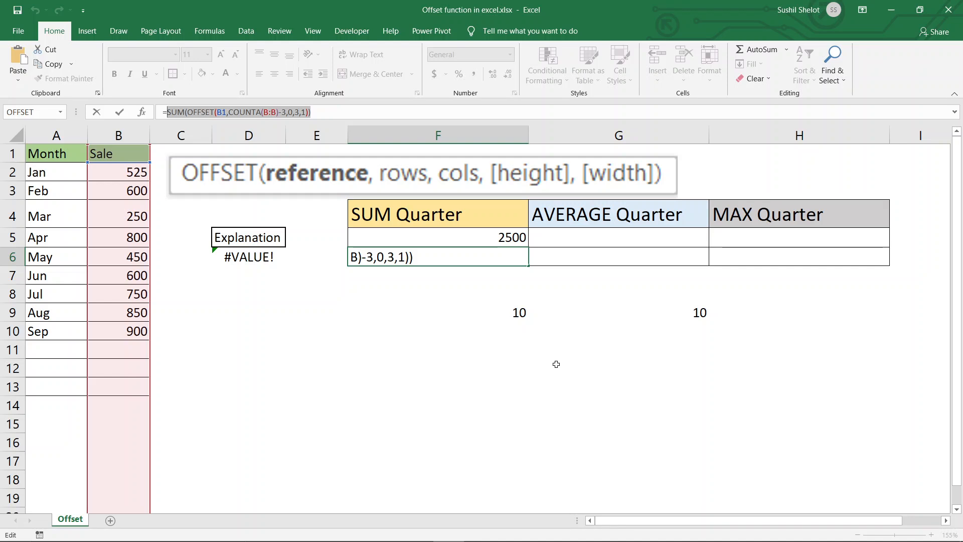
- Paste the copied text SUM(OFFSET(B1,COUNTA(B:B)-3,0,3,1)) into cell F12 as plain text
{"action": "key", "text": "Escape"}
{"action": "left_click", "coordinate": [522, 361]}
{"action": "double_click", "coordinate": [521, 361]}
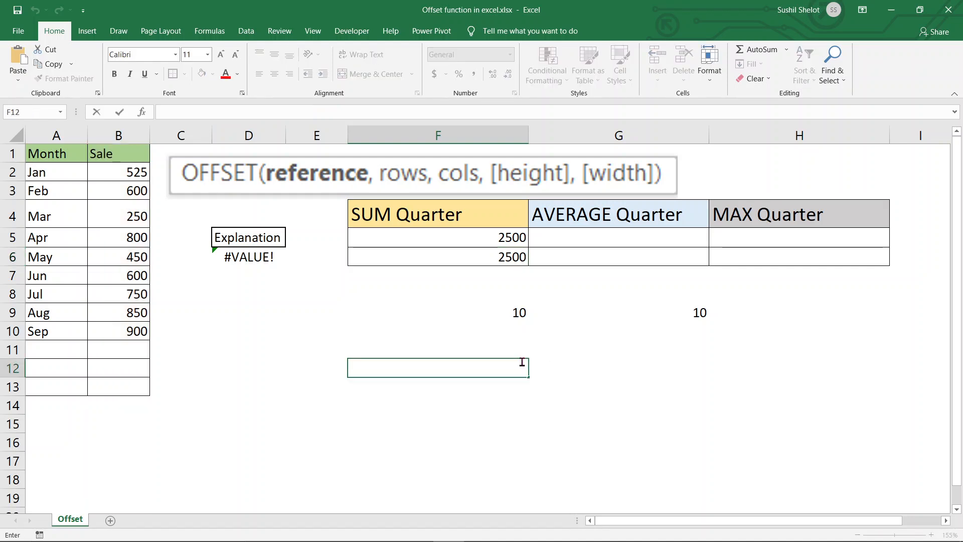
{"action": "key", "text": "ctrl+v"}
{"action": "left_click", "coordinate": [476, 345]}
- Copy the F5 formula without its equals sign and paste SUM(OFFSET(B1,COUNTA(B:B)-1,0,-3,1)) as text into F11
{"action": "left_click", "coordinate": [516, 237]}
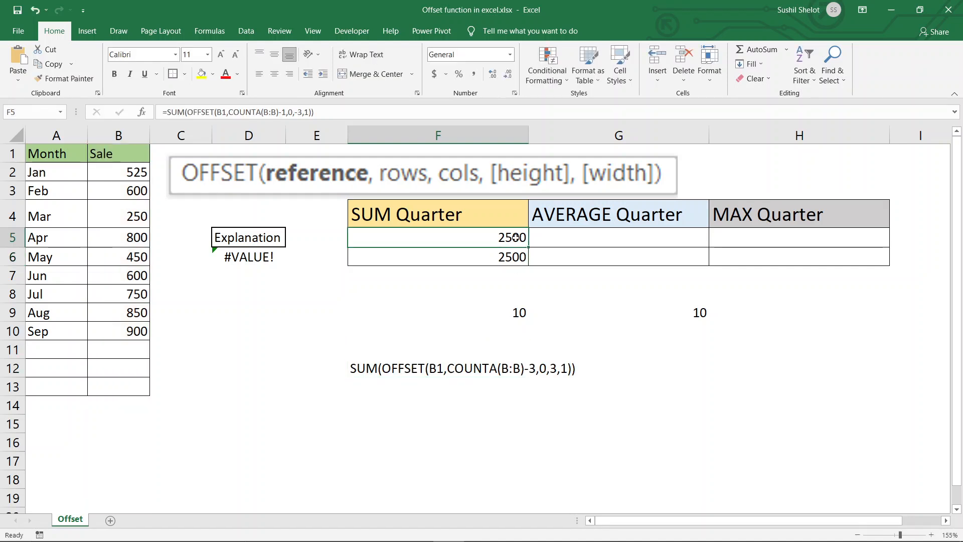
{"action": "left_click_drag", "start_coordinate": [314, 112], "coordinate": [168, 111]}
{"action": "key", "text": "ctrl+c"}
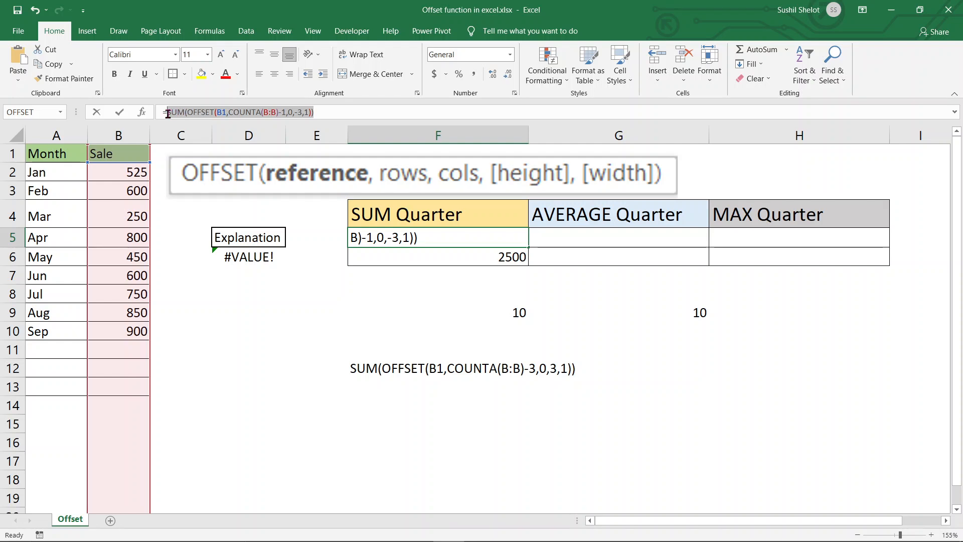
{"action": "key", "text": "Escape"}
{"action": "double_click", "coordinate": [392, 350]}
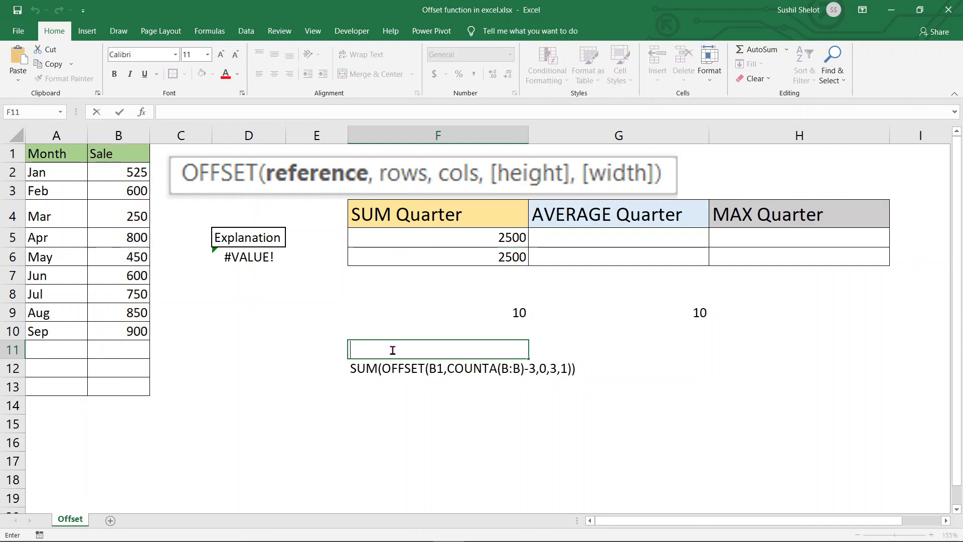
{"action": "key", "text": "ctrl+v"}
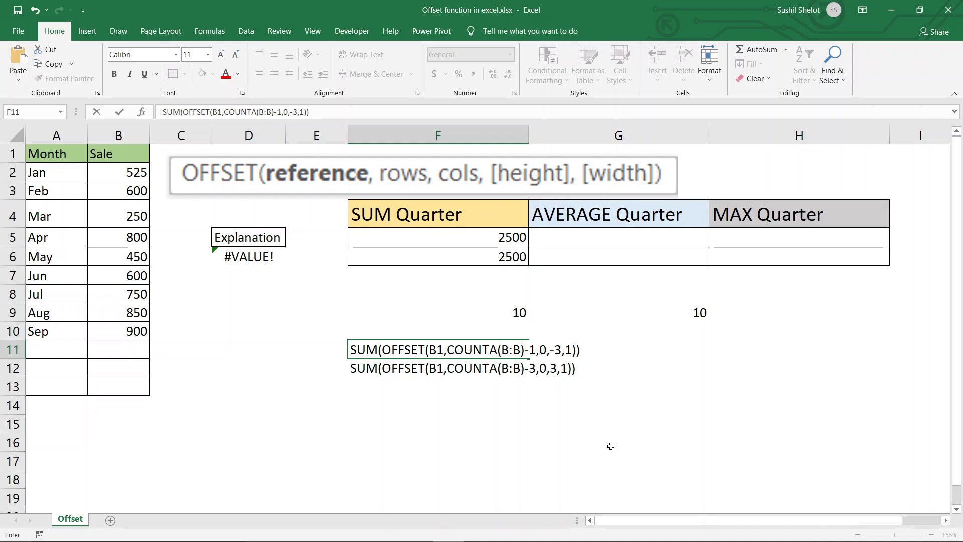
- Add month Oct with a sale of 1000 in row 11, and select sales B9:B11 to check the quarterly sum
{"action": "left_click", "coordinate": [71, 353]}
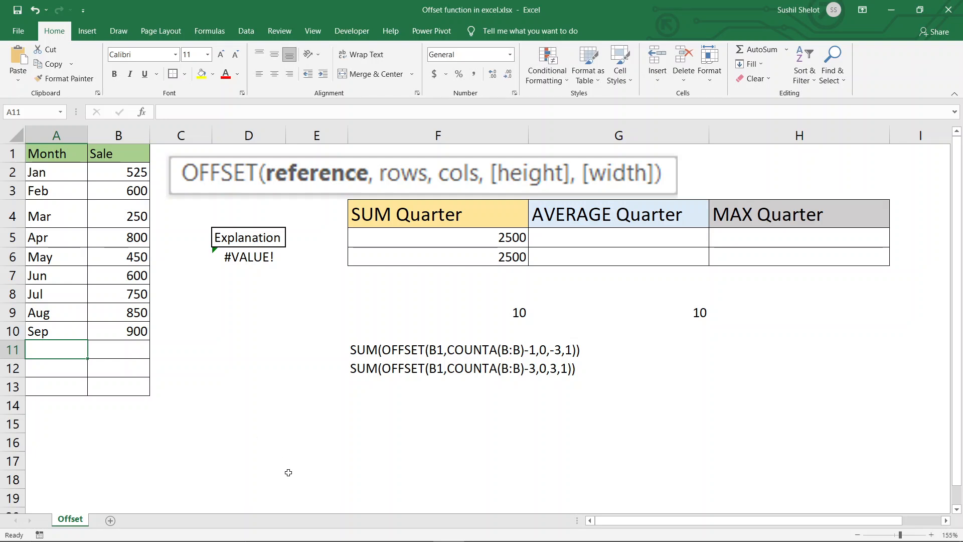
{"action": "type", "text": "Oct"}
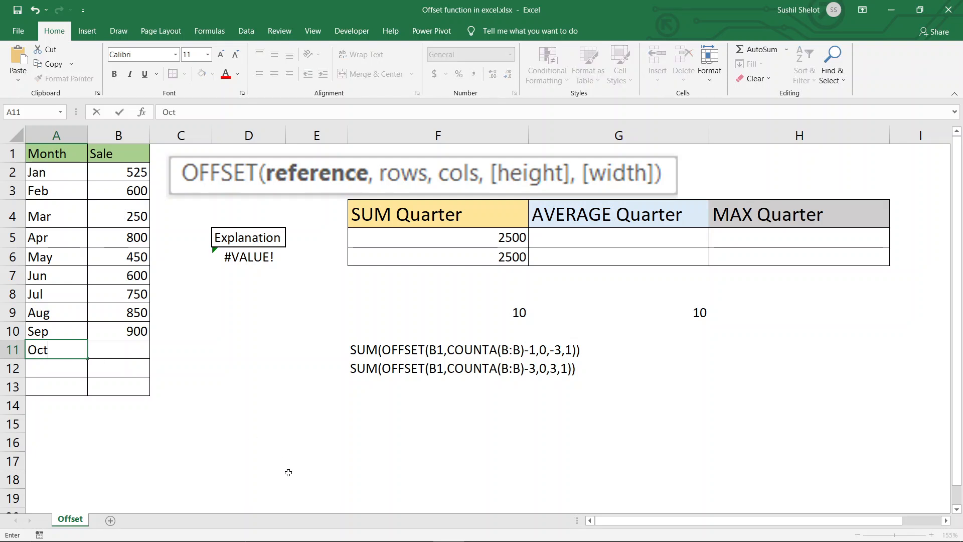
{"action": "key", "text": "Tab"}
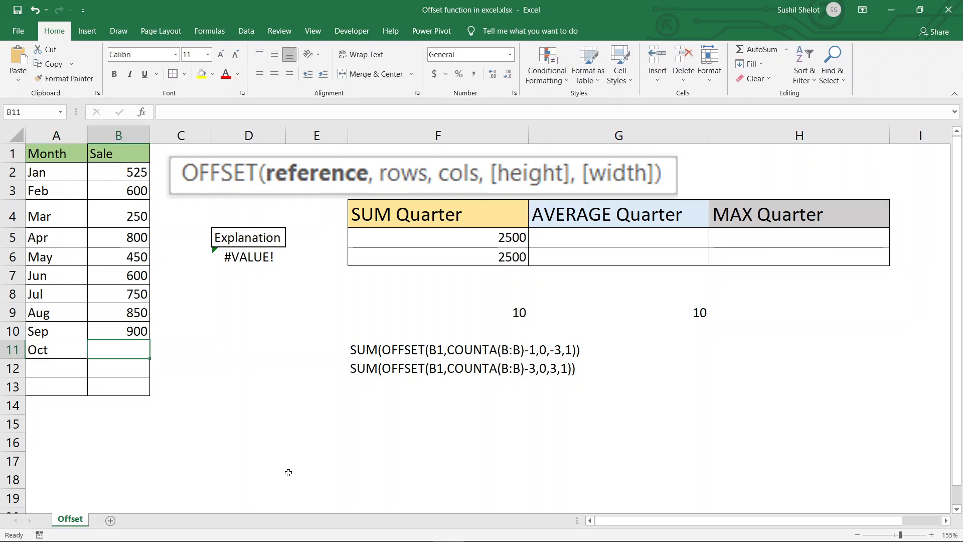
{"action": "type", "text": "1000"}
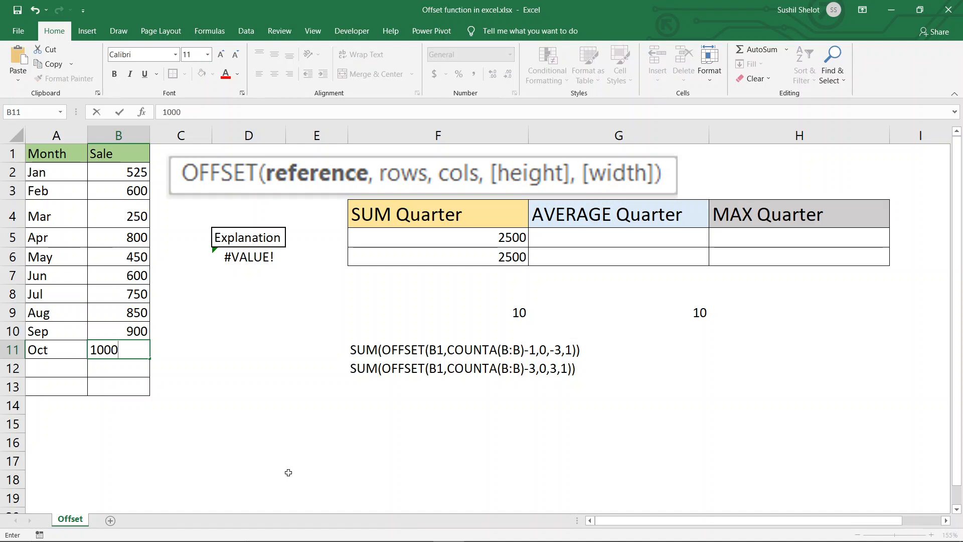
{"action": "key", "text": "Return"}
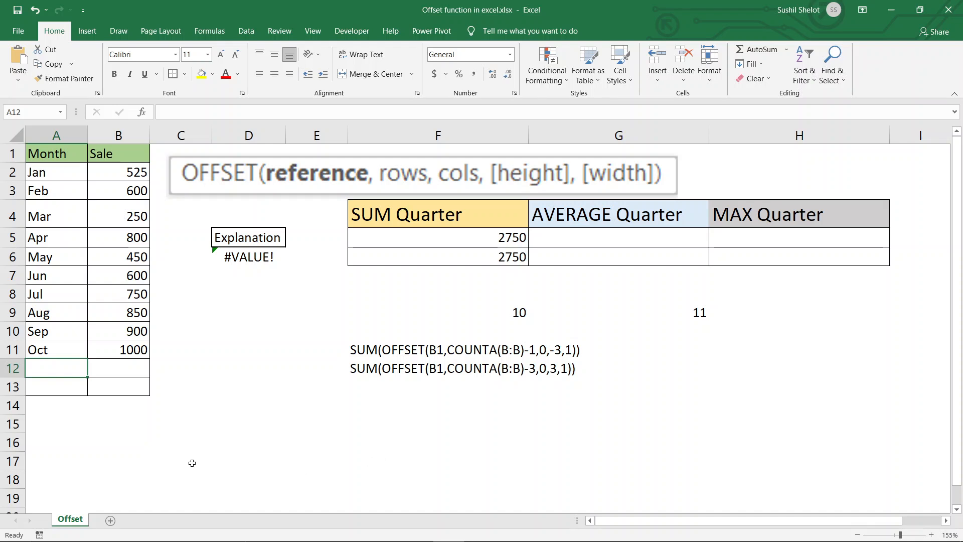
{"action": "left_click", "coordinate": [129, 346]}
{"action": "left_click_drag", "start_coordinate": [129, 347], "coordinate": [129, 313]}
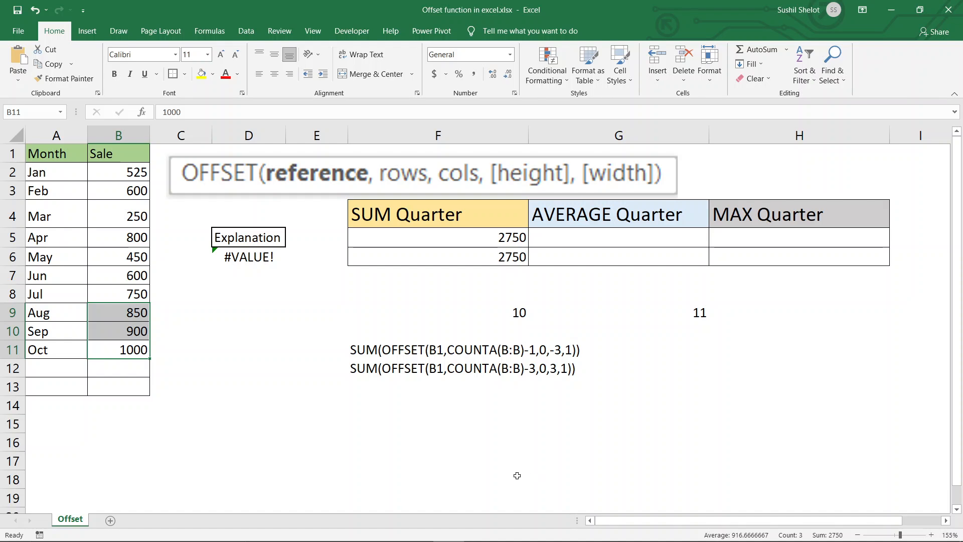
- Copy the part (OFFSET(B1,COUNTA(B:B)-1,0,-3,1)) from the formula text in F11, leaving out SUM
{"action": "left_click", "coordinate": [621, 240]}
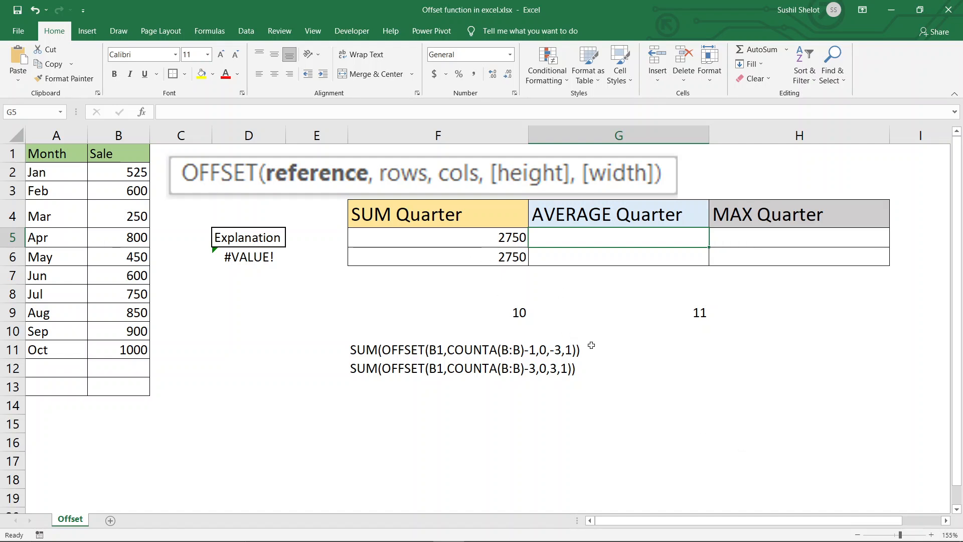
{"action": "left_click", "coordinate": [487, 350]}
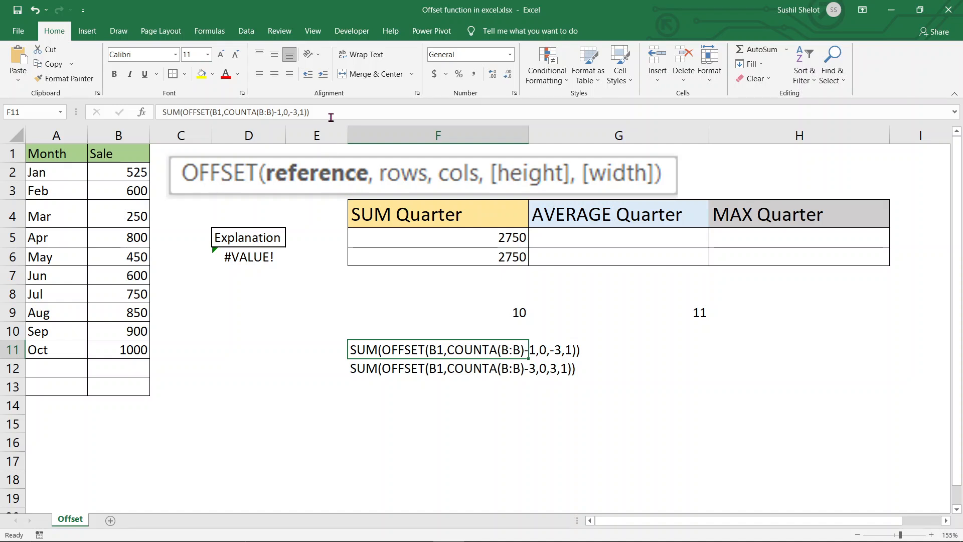
{"action": "left_click_drag", "start_coordinate": [310, 112], "coordinate": [180, 112]}
{"action": "key", "text": "ctrl+c"}
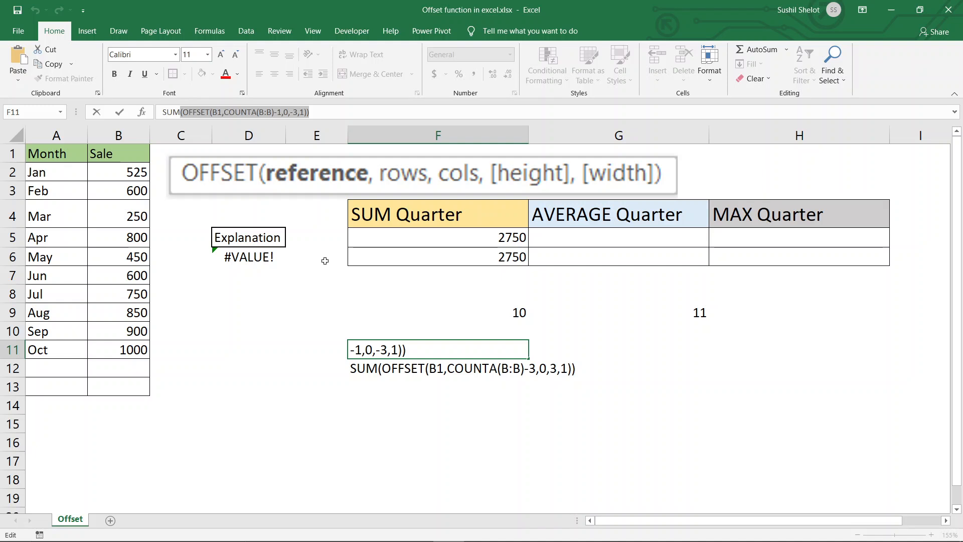
{"action": "key", "text": "Escape"}
- Enter =AVERAGE((OFFSET(B1,COUNTA(B:B)-1,0,-3,1))) in G5 using the copied text, and check it against the average of B9:B11
{"action": "double_click", "coordinate": [569, 242]}
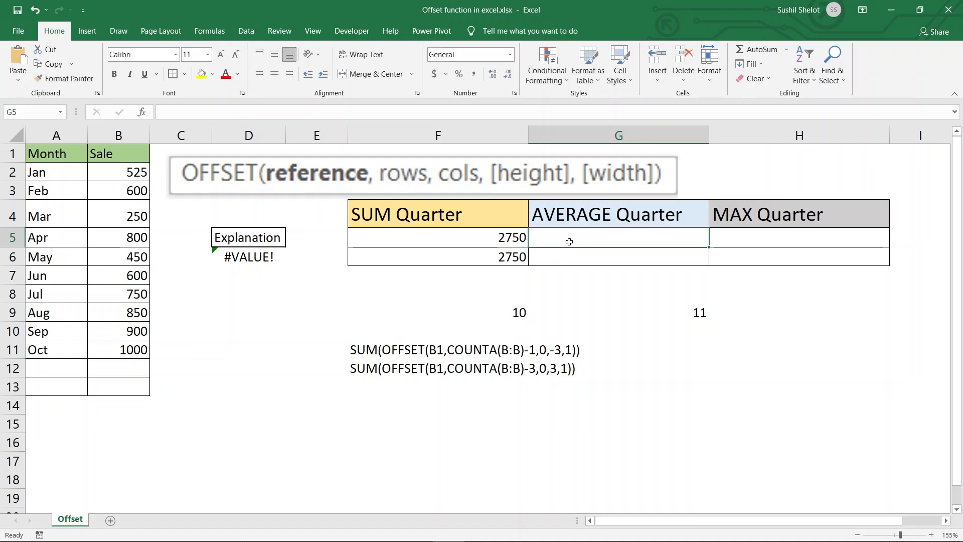
{"action": "type", "text": "="}
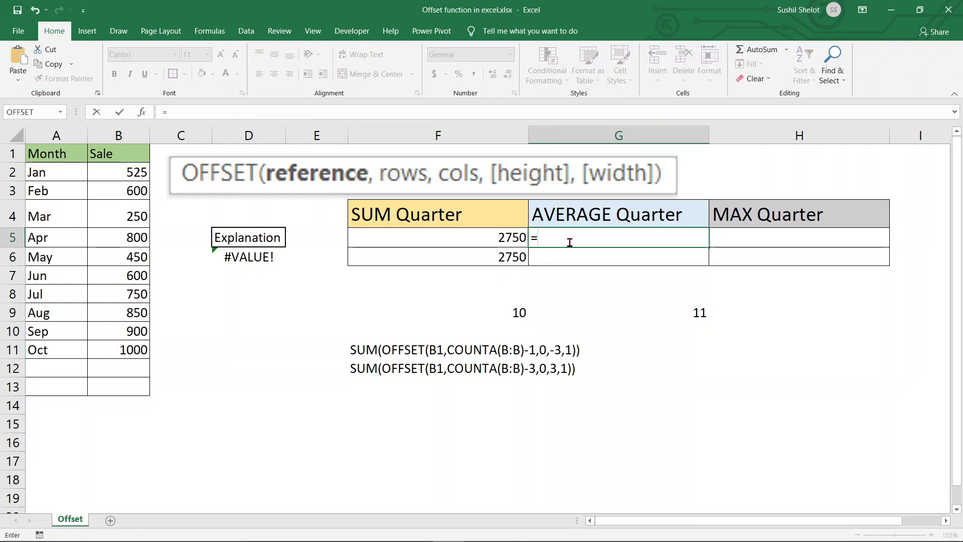
{"action": "type", "text": "AVERAGE"}
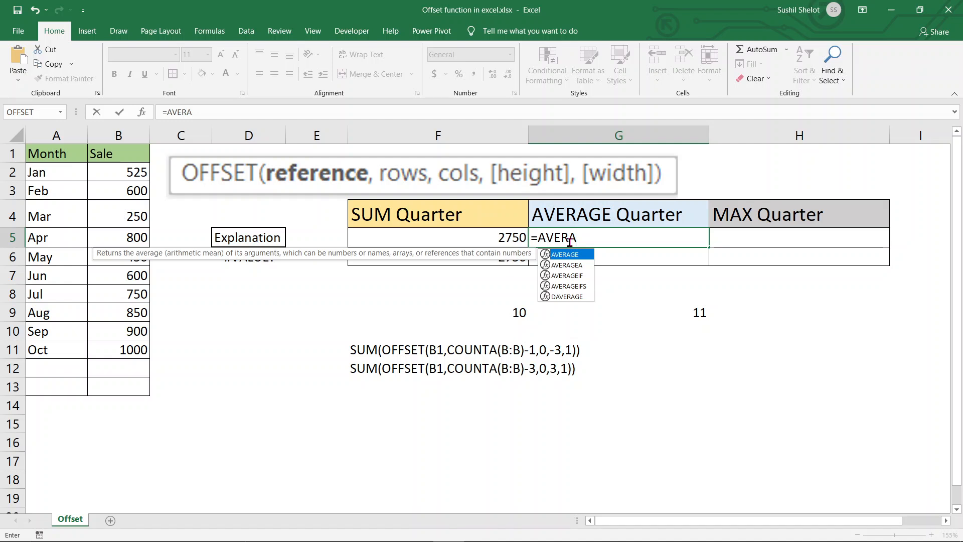
{"action": "double_click", "coordinate": [565, 255]}
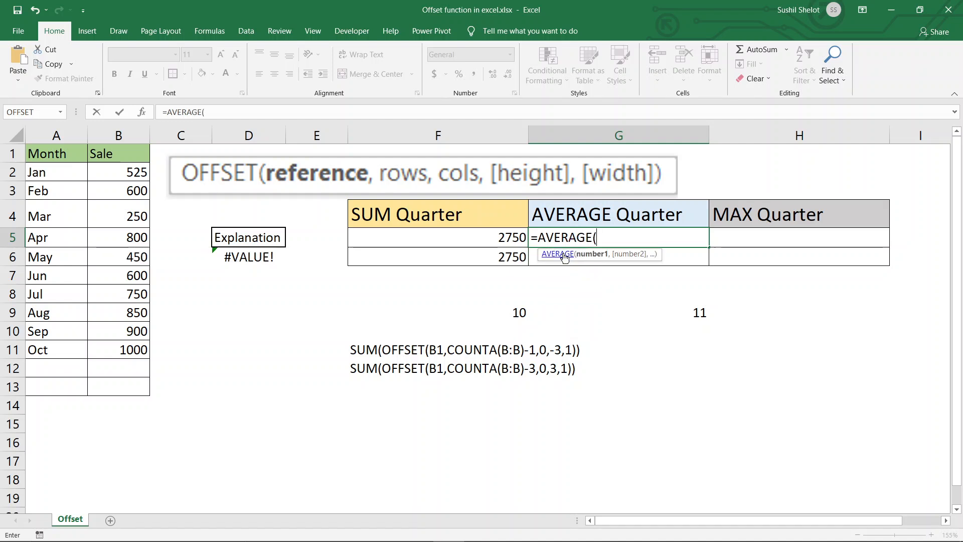
{"action": "key", "text": "ctrl+v"}
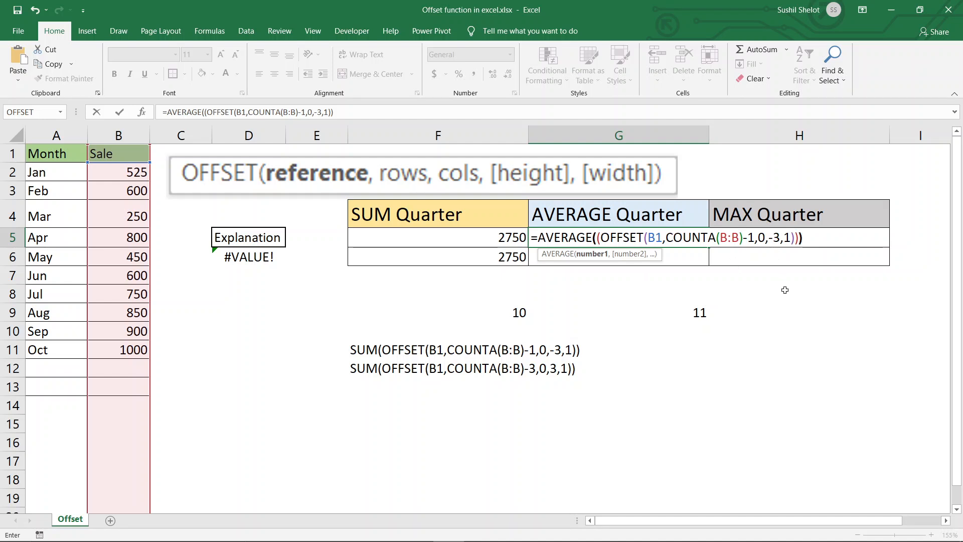
{"action": "type", "text": ")"}
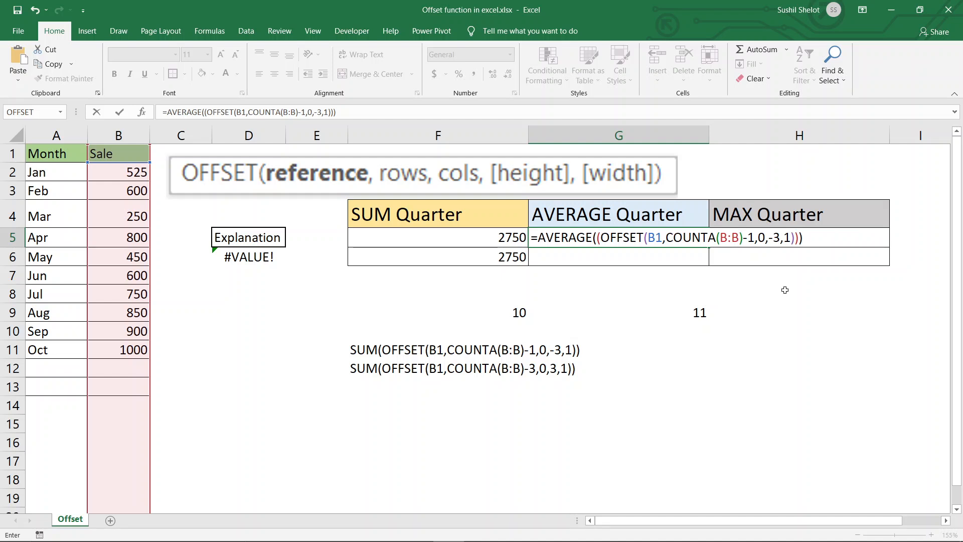
{"action": "key", "text": "BackSpace"}
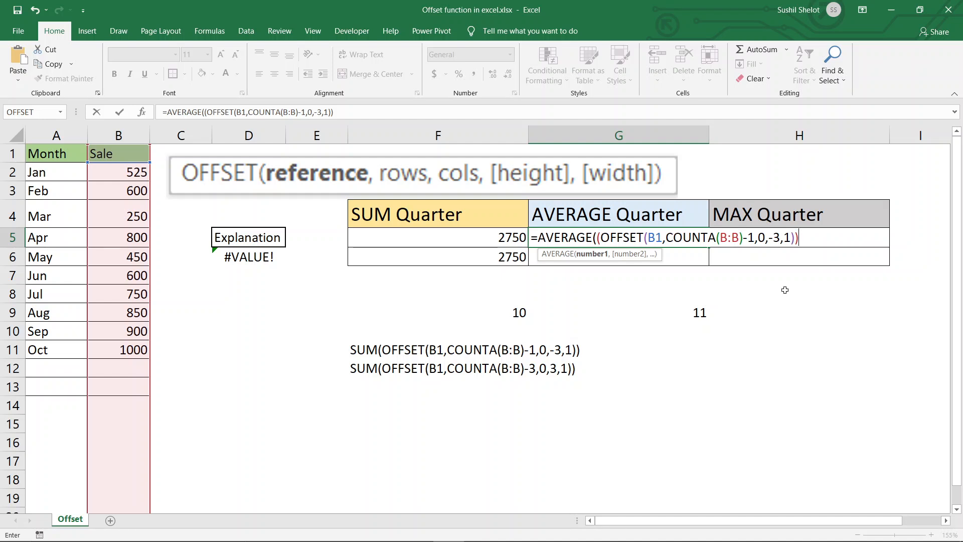
{"action": "type", "text": ")"}
{"action": "key", "text": "ctrl+Return"}
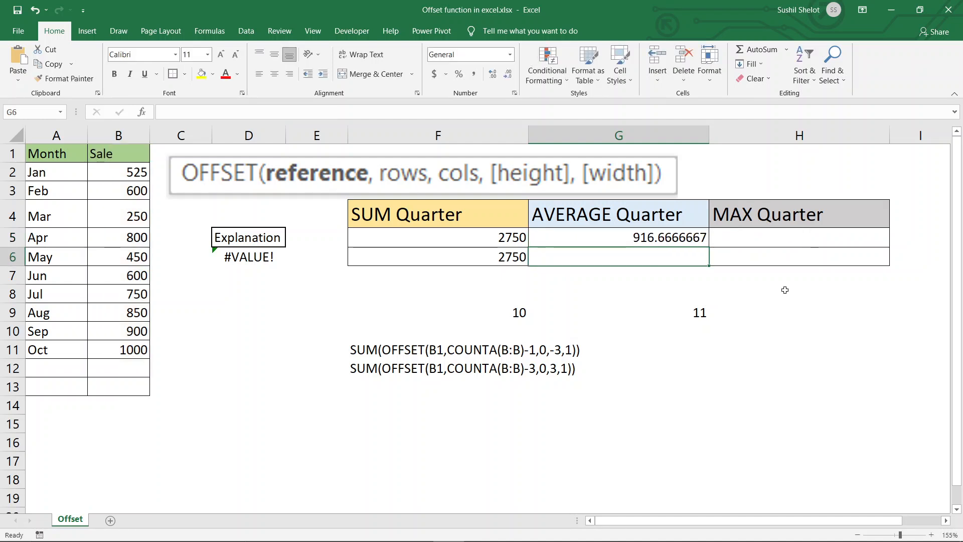
{"action": "left_click", "coordinate": [667, 241]}
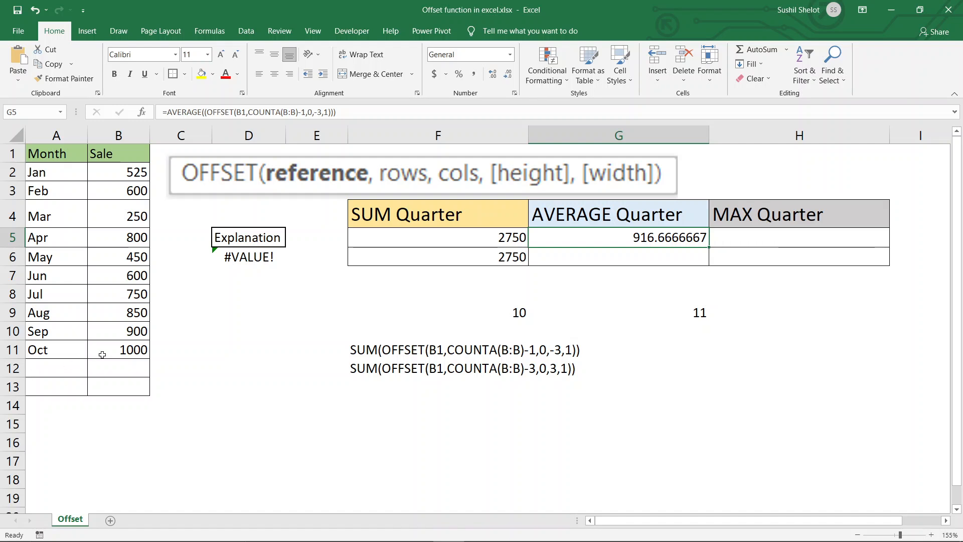
{"action": "left_click_drag", "start_coordinate": [103, 355], "coordinate": [112, 315]}
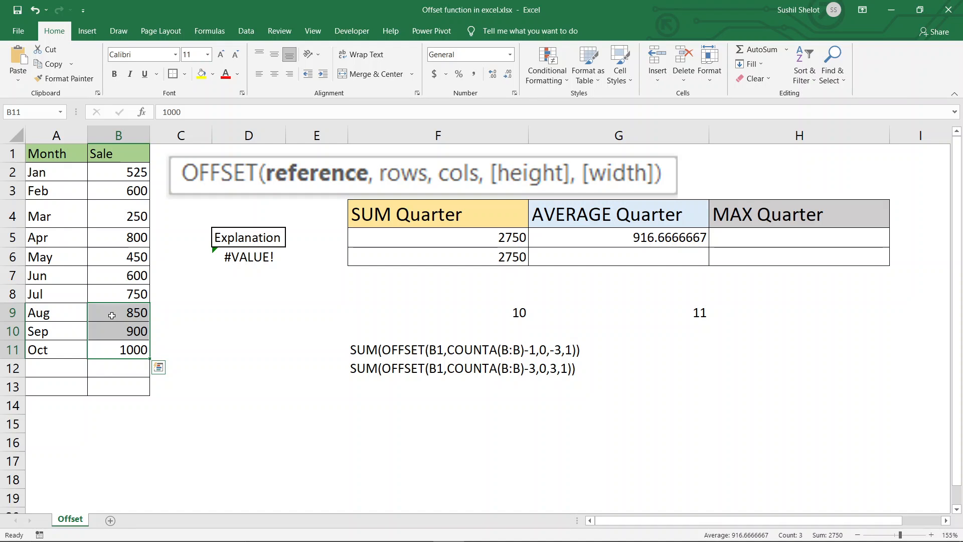
- Enter =MAX((OFFSET(B1,COUNTA(B:B)-1,0,-3,1))) in H5 using the copied OFFSET text
{"action": "left_click", "coordinate": [764, 231]}
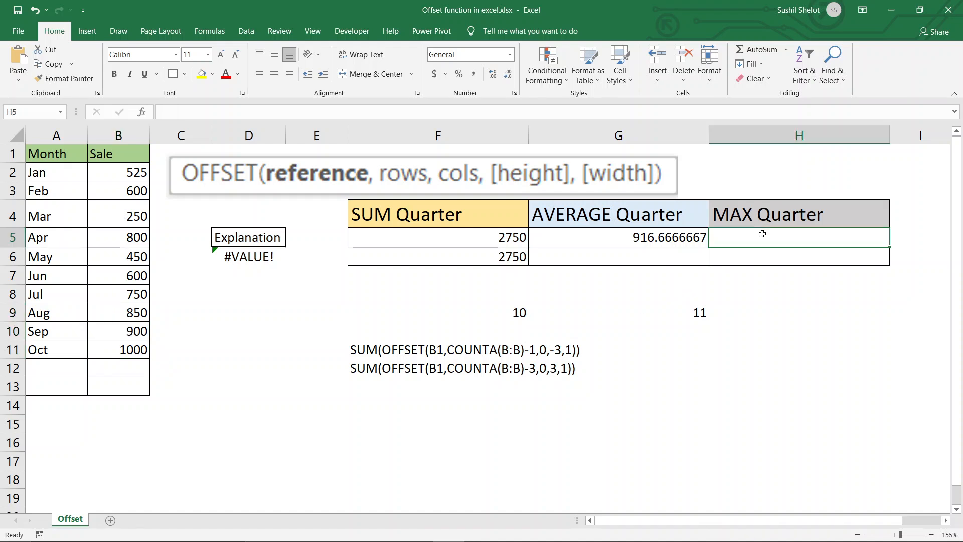
{"action": "type", "text": "="}
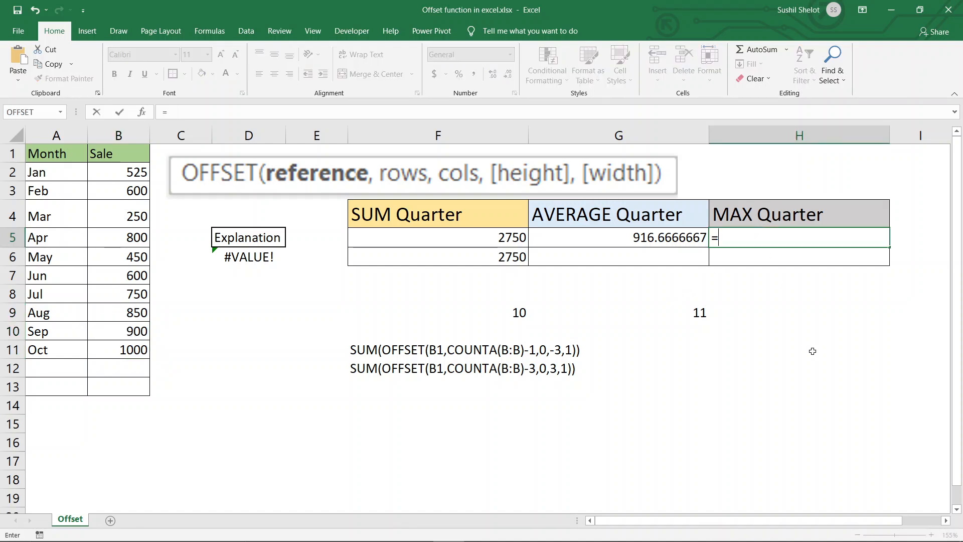
{"action": "type", "text": "M"}
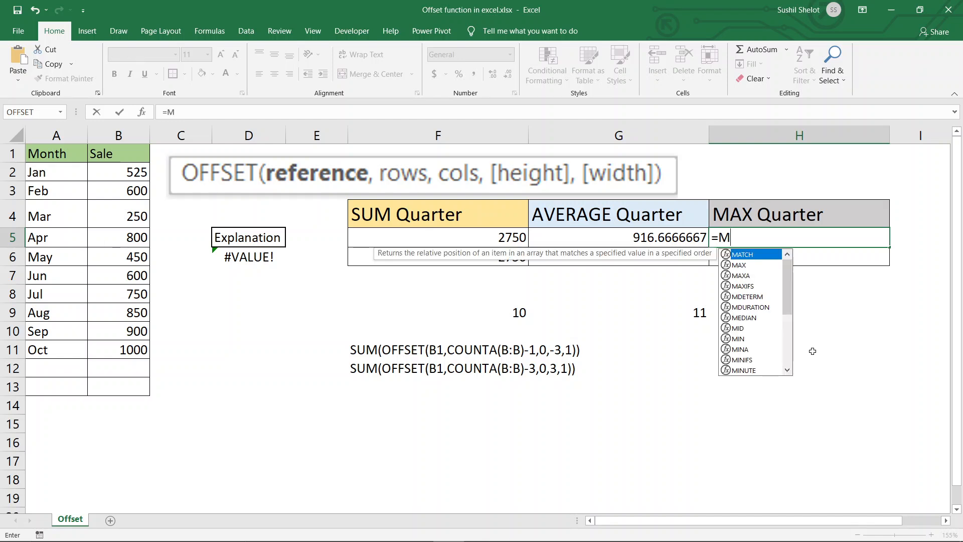
{"action": "type", "text": "AX"}
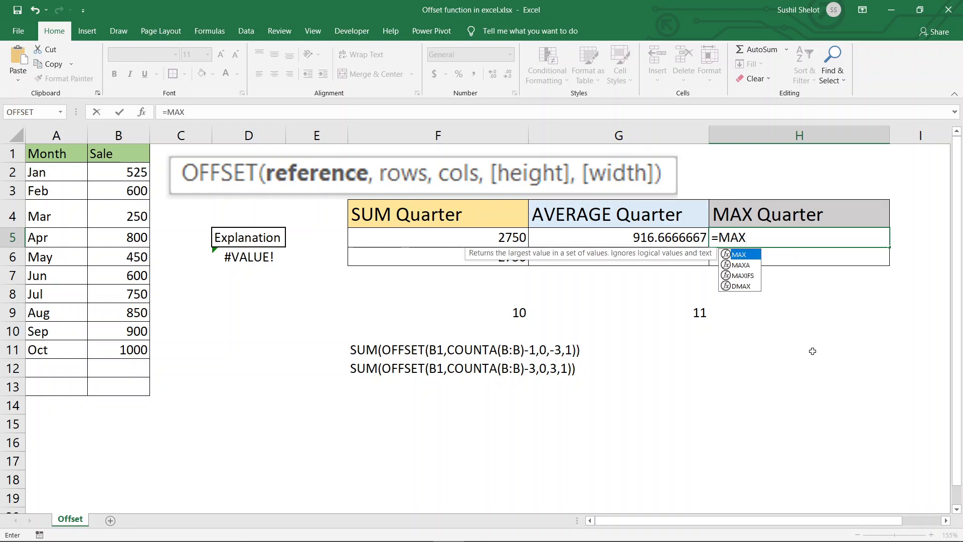
{"action": "double_click", "coordinate": [739, 255]}
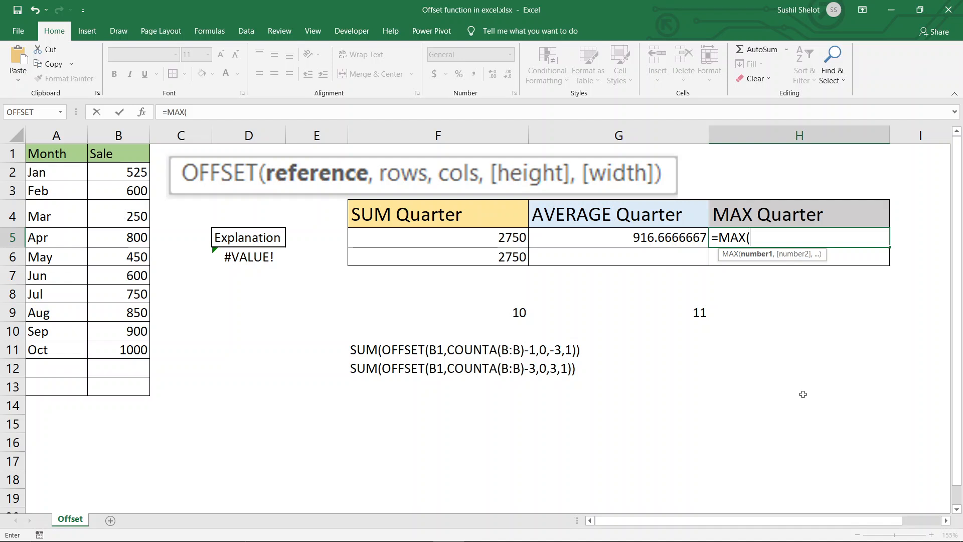
{"action": "key", "text": "ctrl+v"}
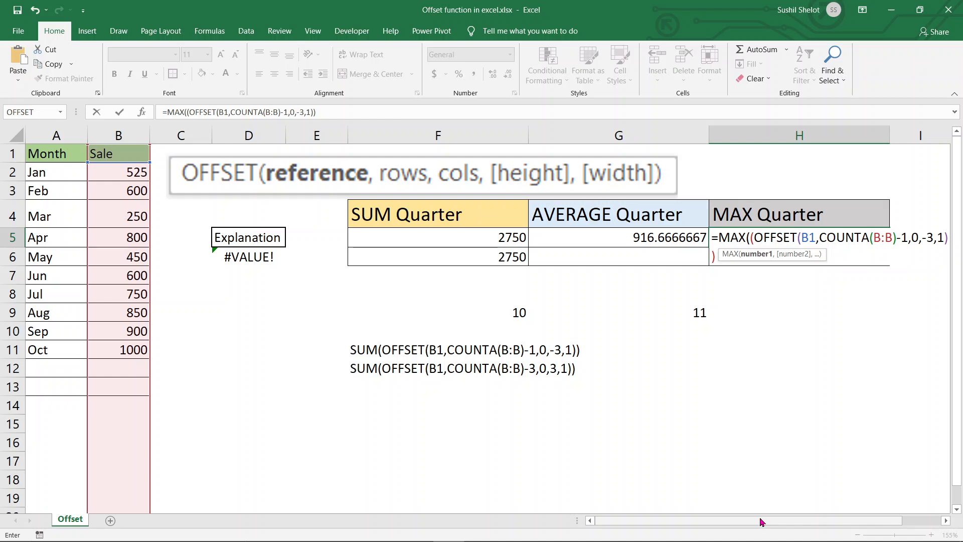
{"action": "type", "text": ")"}
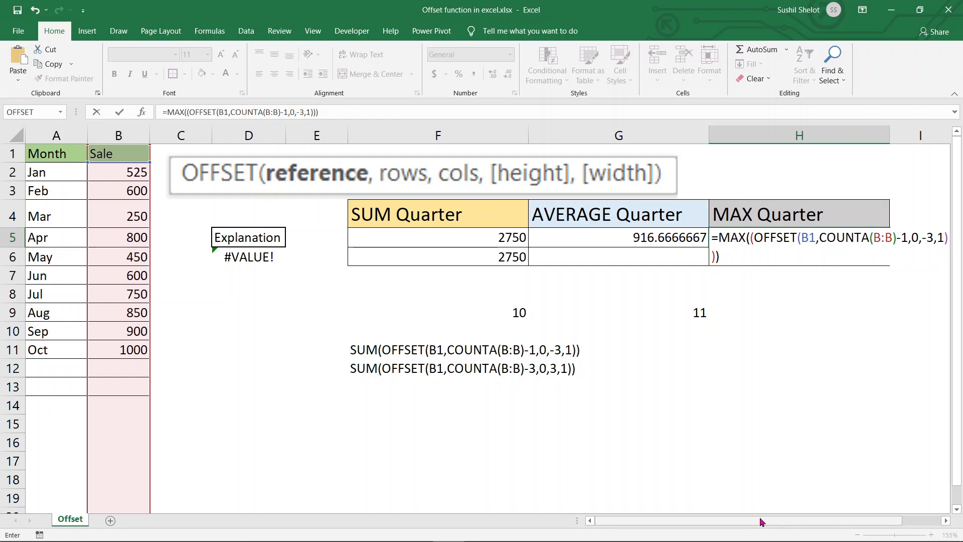
{"action": "key", "text": "Return"}
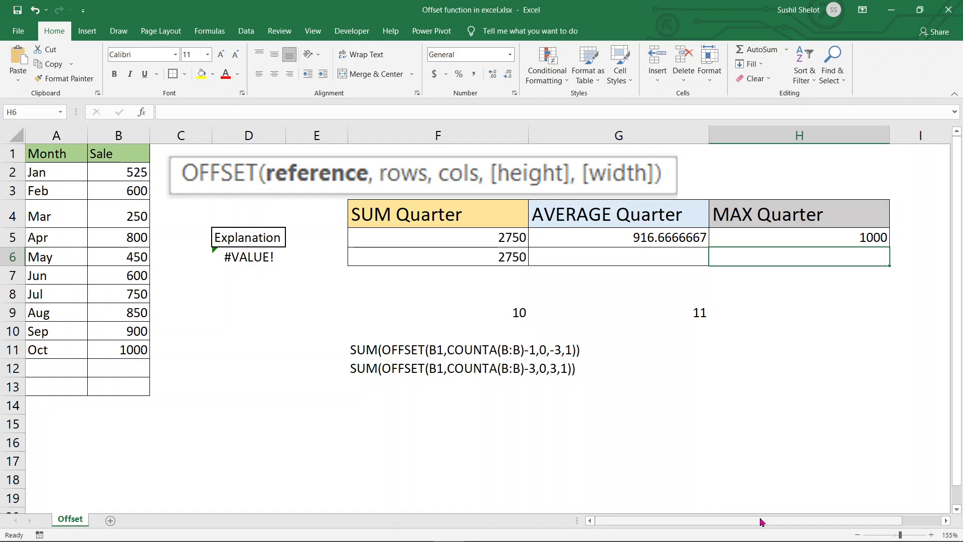
- Enter =COUNT(B:B) in H12 to count the numeric sales in column B
{"action": "left_click", "coordinate": [732, 366]}
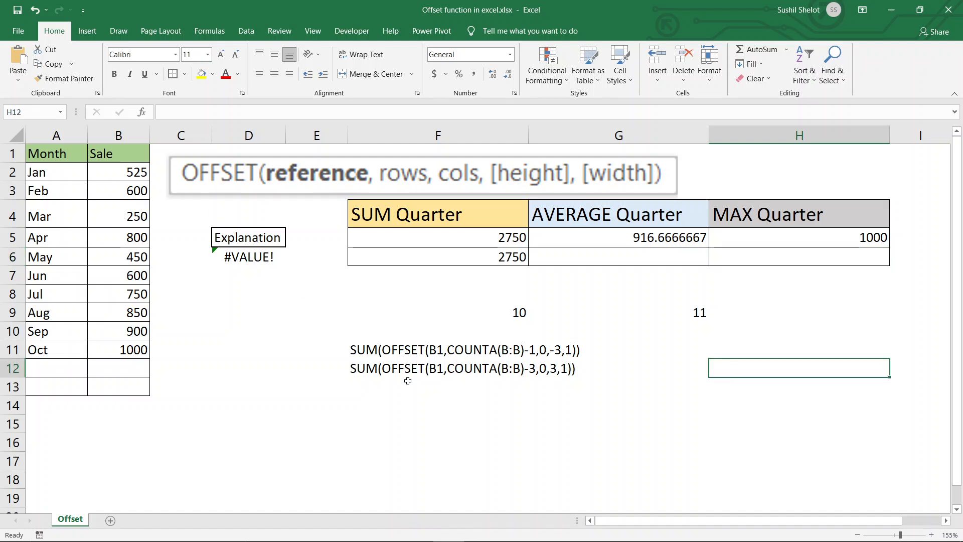
{"action": "type", "text": "=count"}
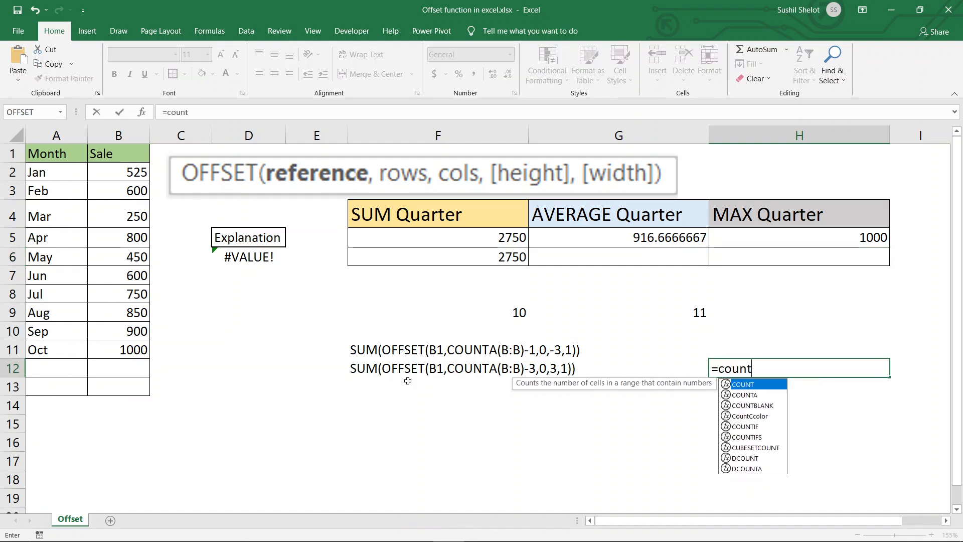
{"action": "type", "text": "("}
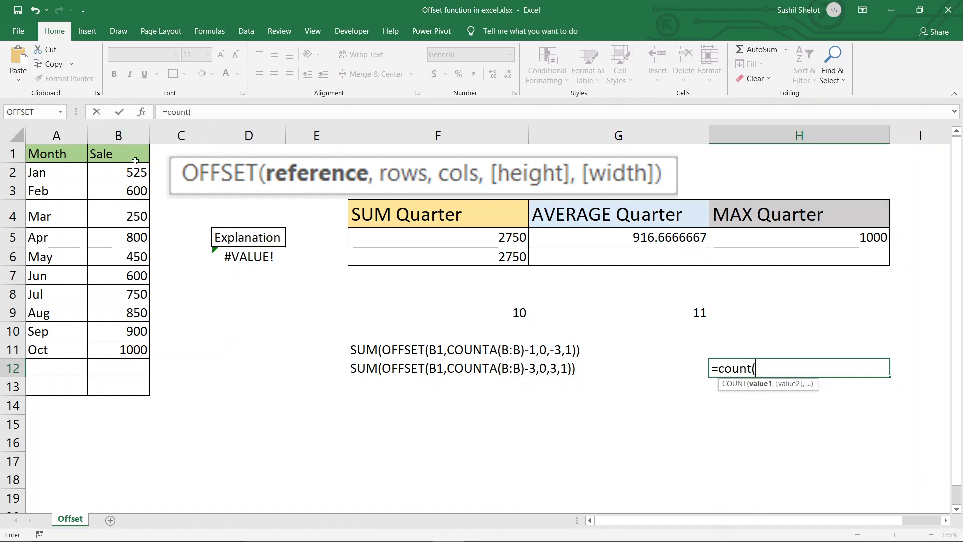
{"action": "left_click", "coordinate": [134, 136]}
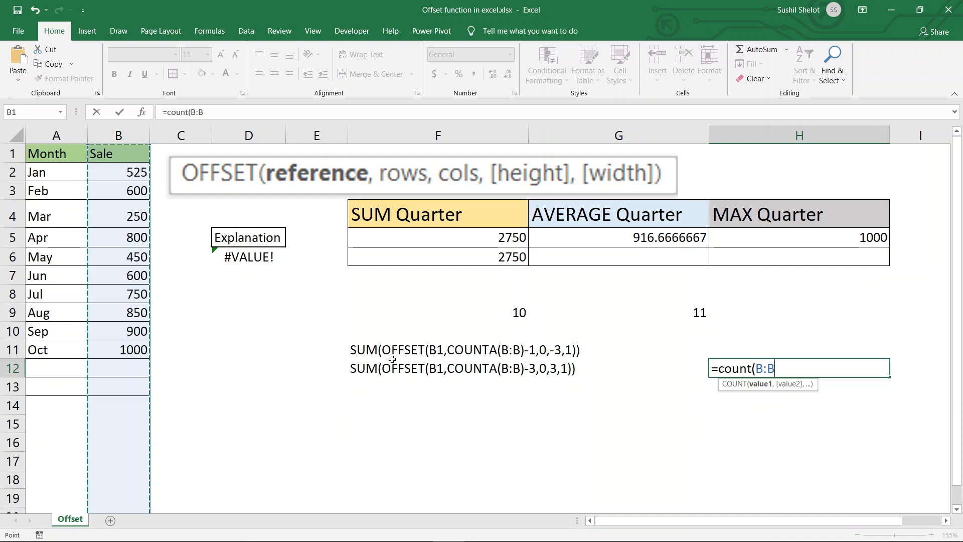
{"action": "type", "text": ")"}
{"action": "key", "text": "Return"}
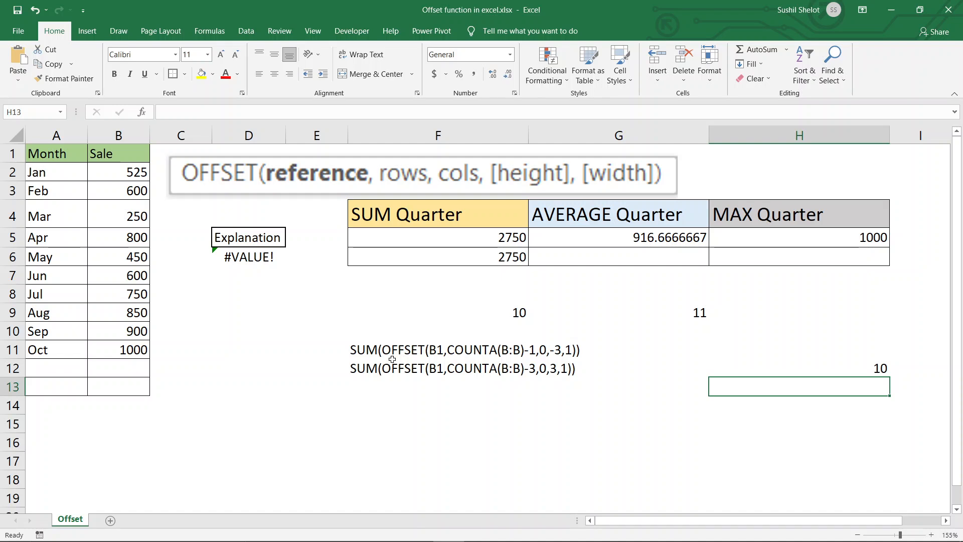
- Hide column B and check the COUNT formula in H12 while the sales column is hidden
{"action": "left_click", "coordinate": [666, 409]}
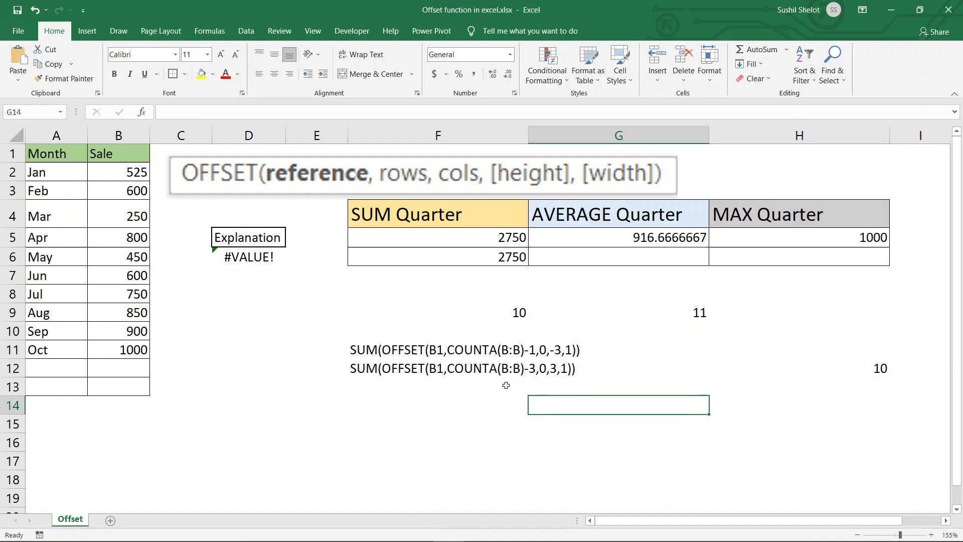
{"action": "left_click", "coordinate": [137, 136]}
{"action": "right_click", "coordinate": [138, 140]}
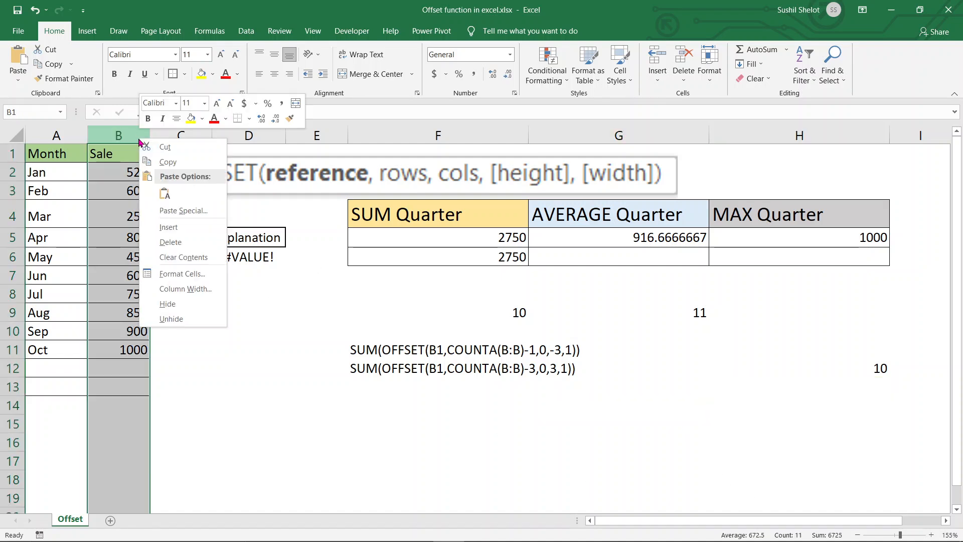
{"action": "left_click", "coordinate": [182, 303]}
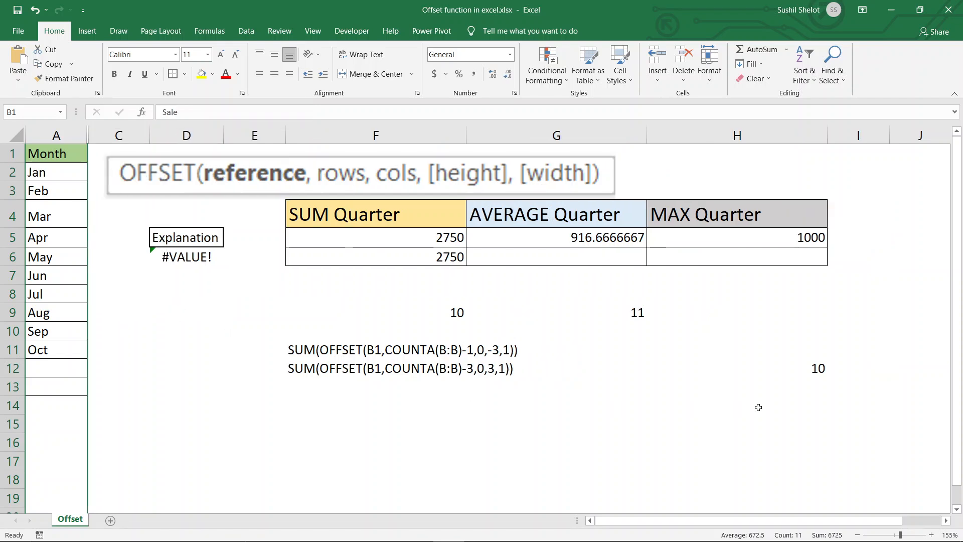
{"action": "left_click", "coordinate": [702, 400]}
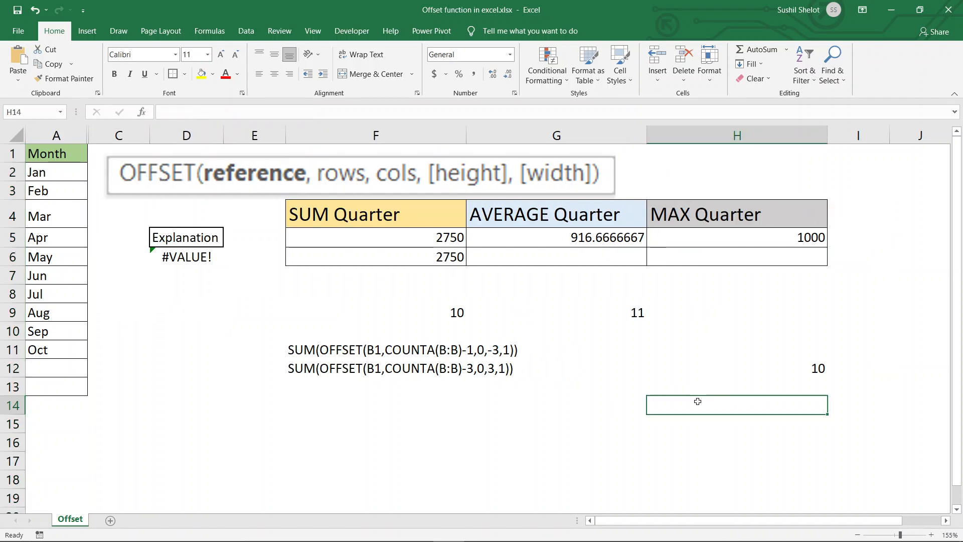
{"action": "left_click", "coordinate": [722, 362]}
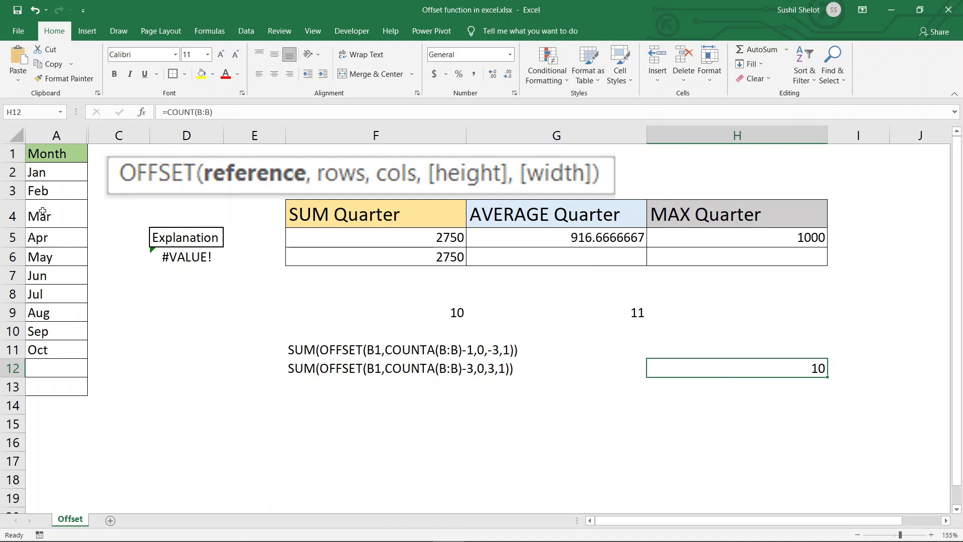
- Enter =COUNT(OFFSET(A1,0,1,COUNTA(B:B),1)) in H14 to count the sales in the hidden column from the Month header
{"action": "left_click", "coordinate": [651, 409]}
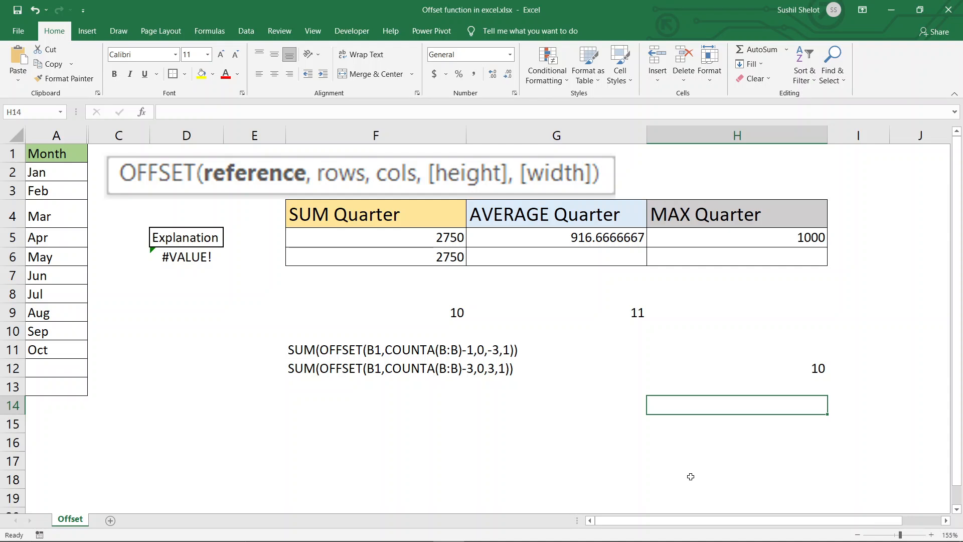
{"action": "type", "text": "="}
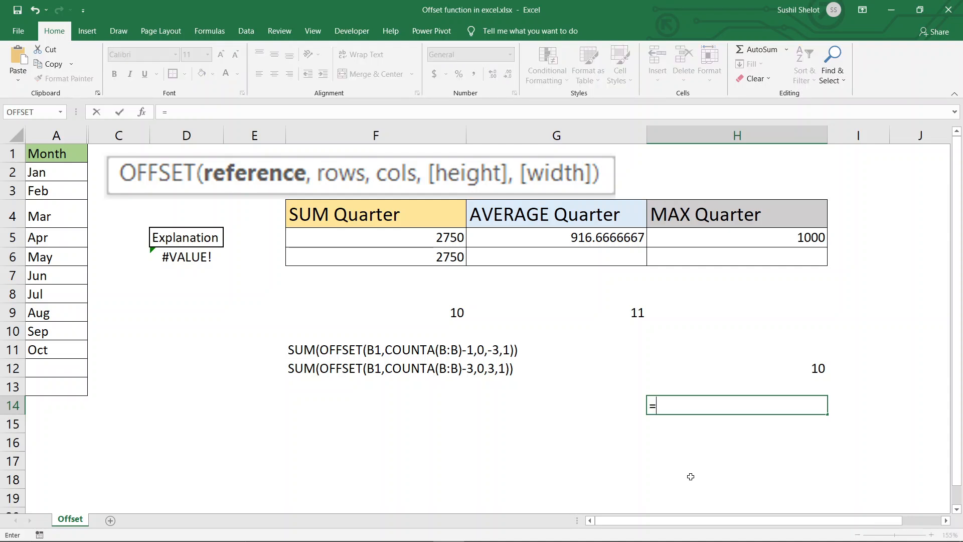
{"action": "type", "text": "count"}
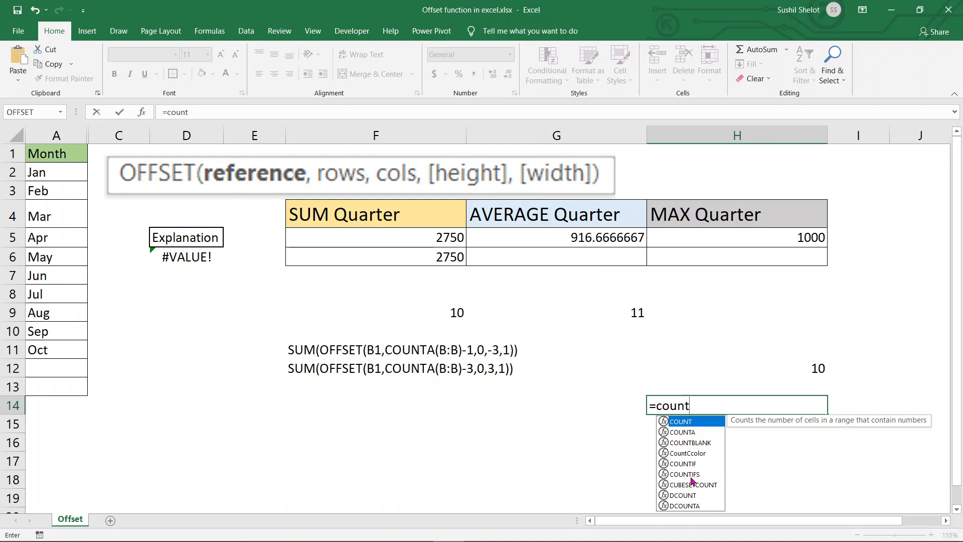
{"action": "type", "text": "("}
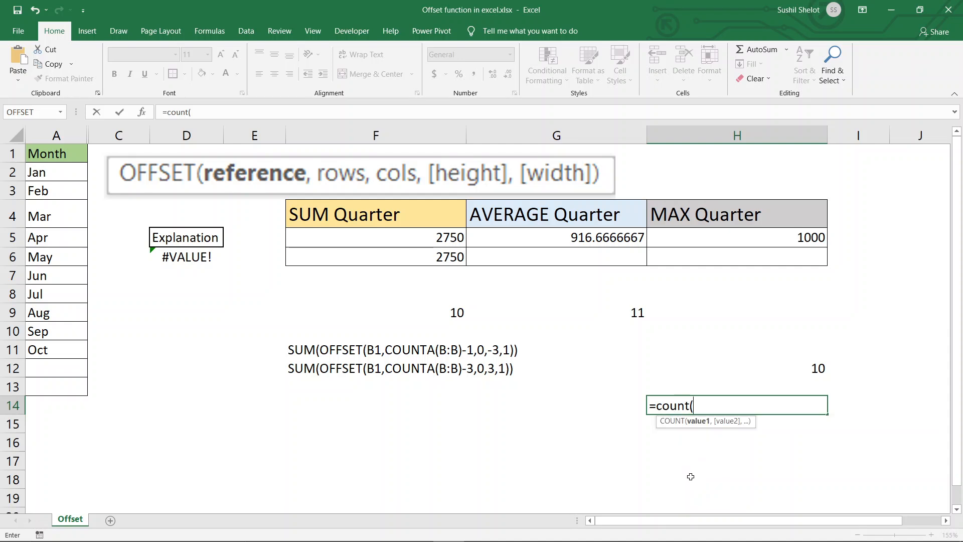
{"action": "type", "text": "o"}
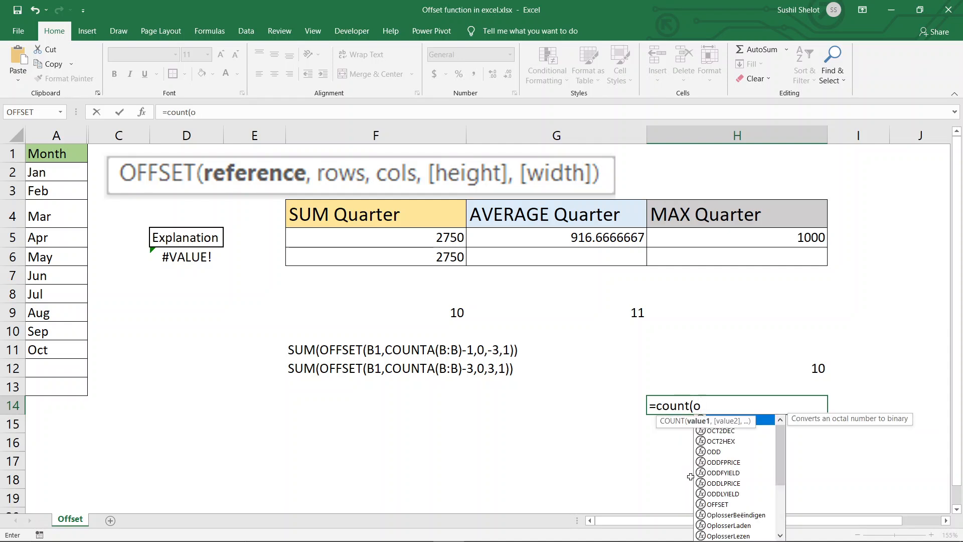
{"action": "type", "text": "ffset"}
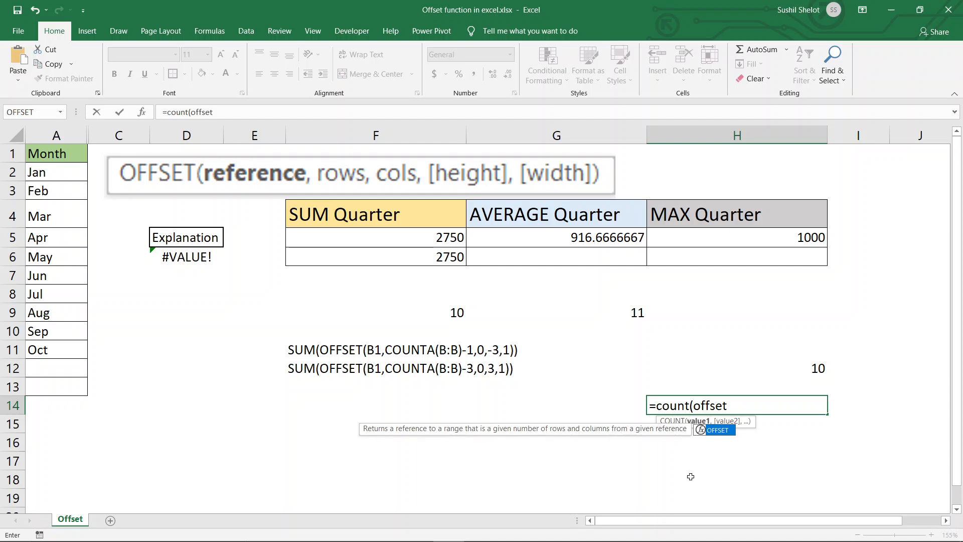
{"action": "type", "text": "("}
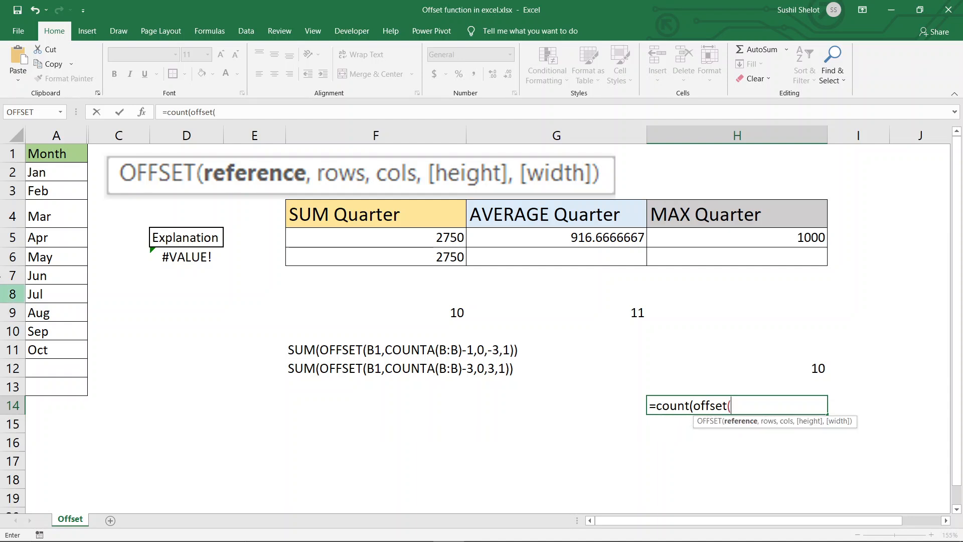
{"action": "left_click", "coordinate": [71, 156]}
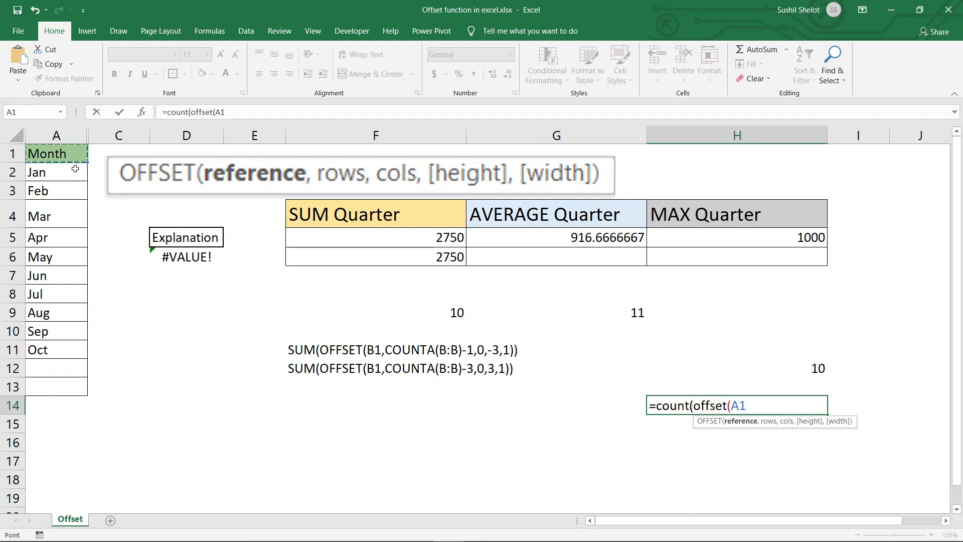
{"action": "type", "text": ","}
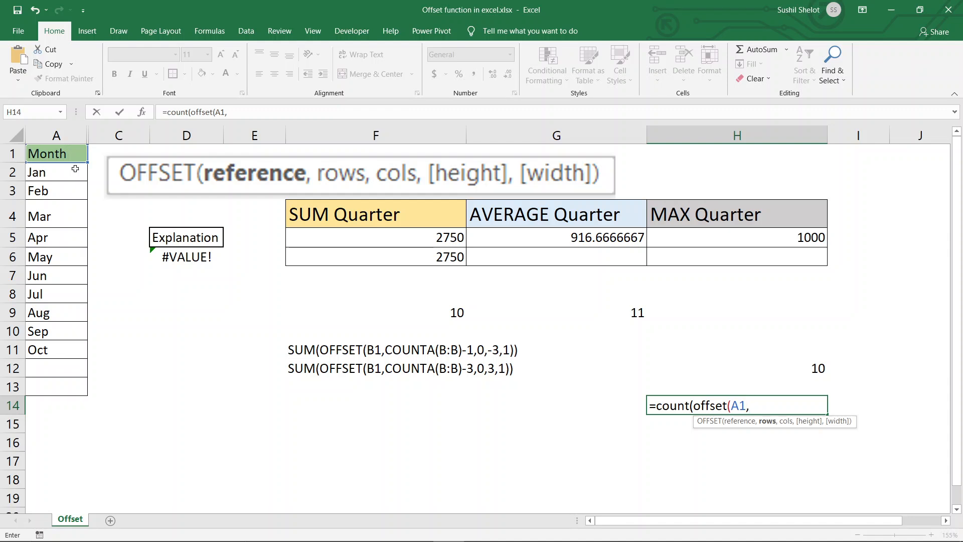
{"action": "type", "text": "0,1"}
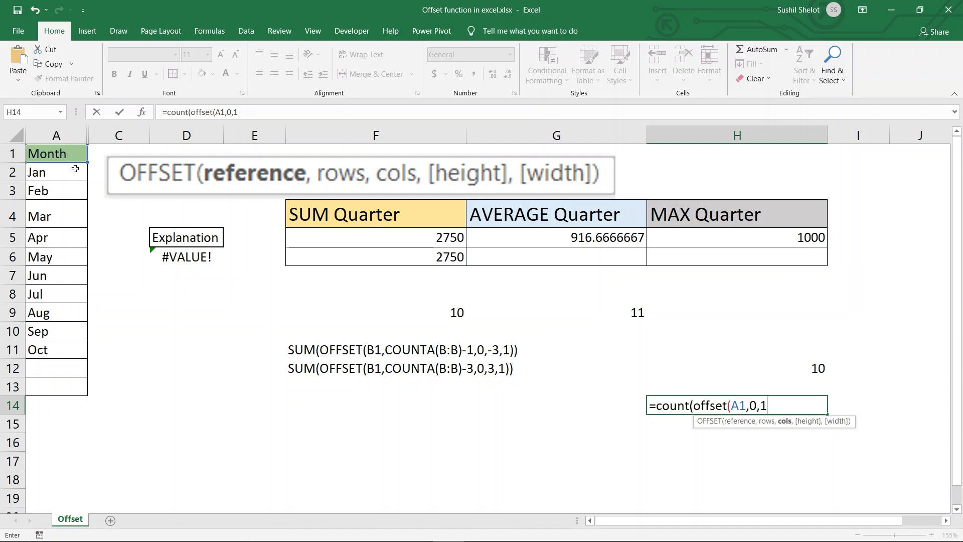
{"action": "type", "text": ","}
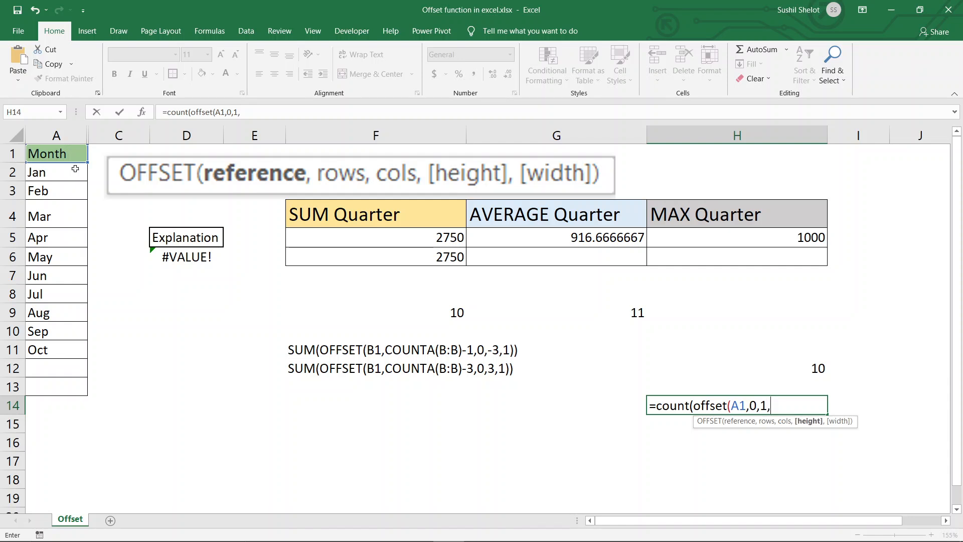
{"action": "type", "text": "COU"}
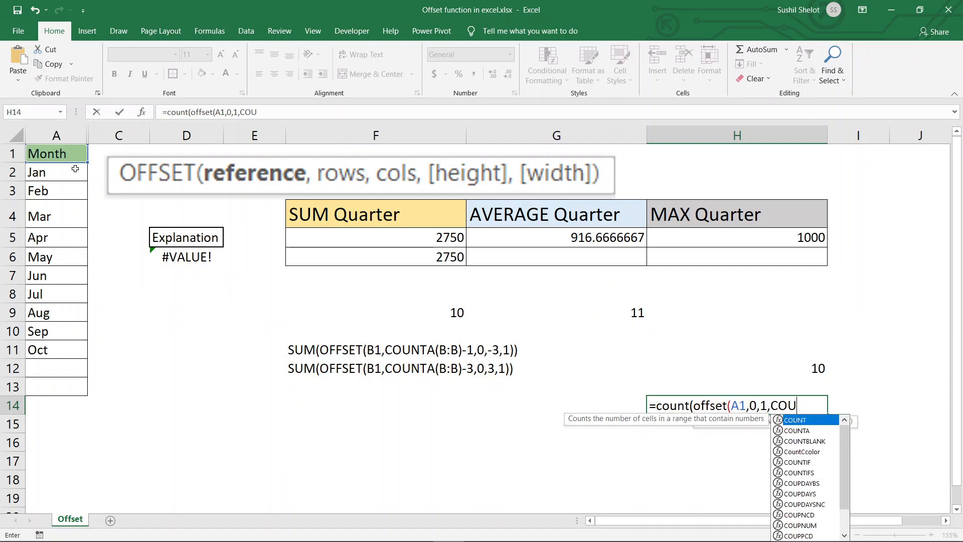
{"action": "type", "text": "NTA"}
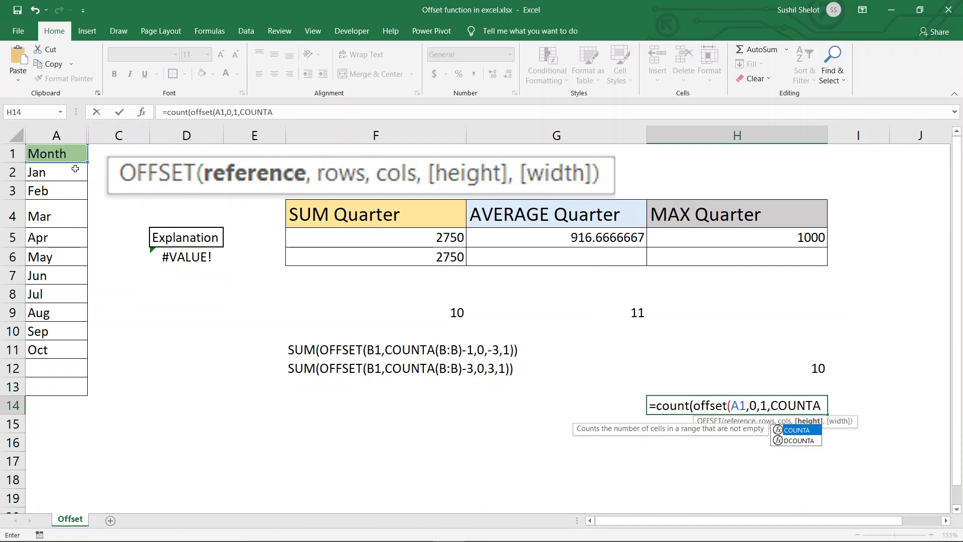
{"action": "type", "text": "(B"}
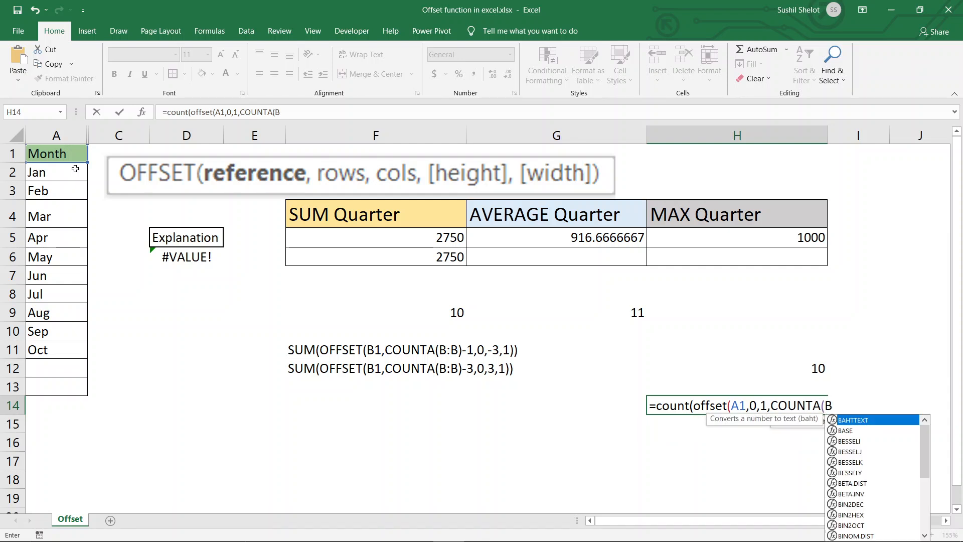
{"action": "type", "text": ":B"}
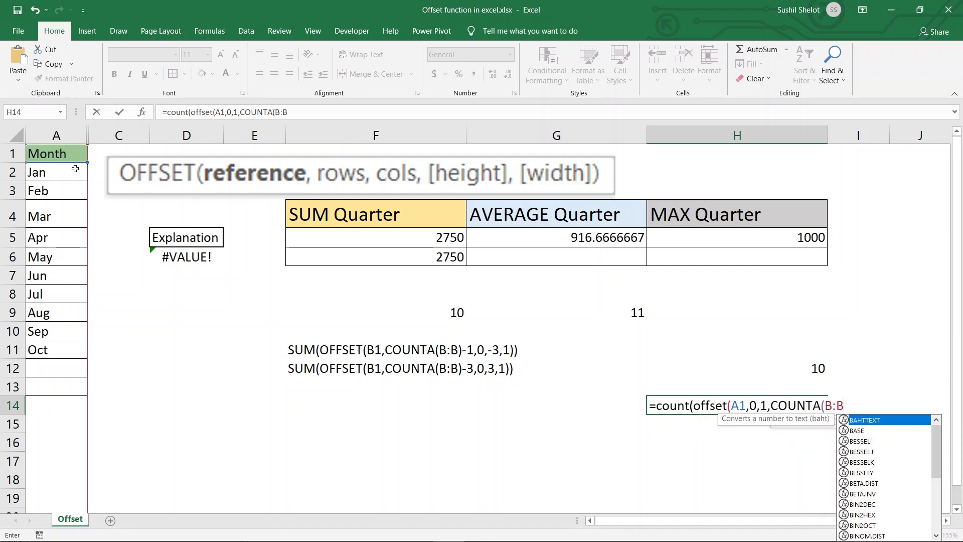
{"action": "type", "text": ")-3"}
{"action": "type", "text": ","}
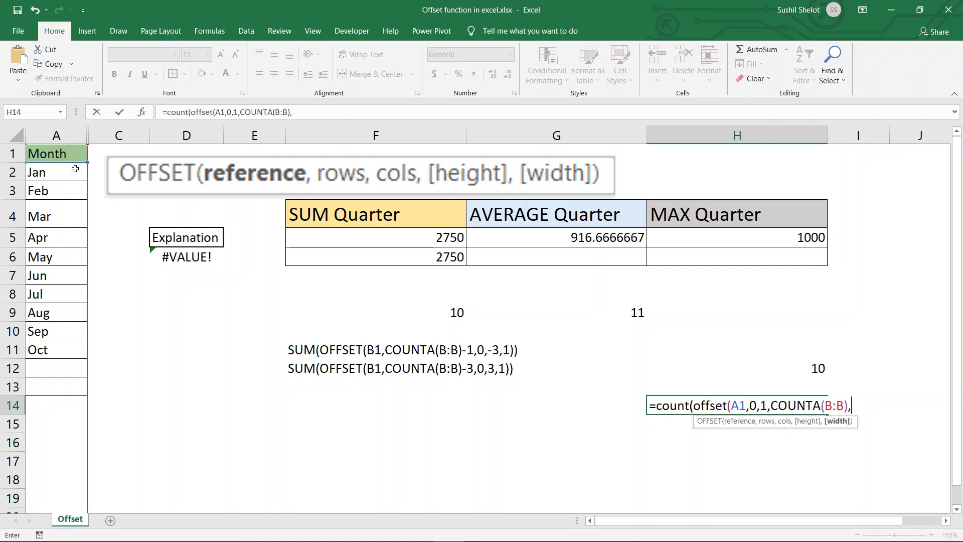
{"action": "type", "text": "0,3,1)"}
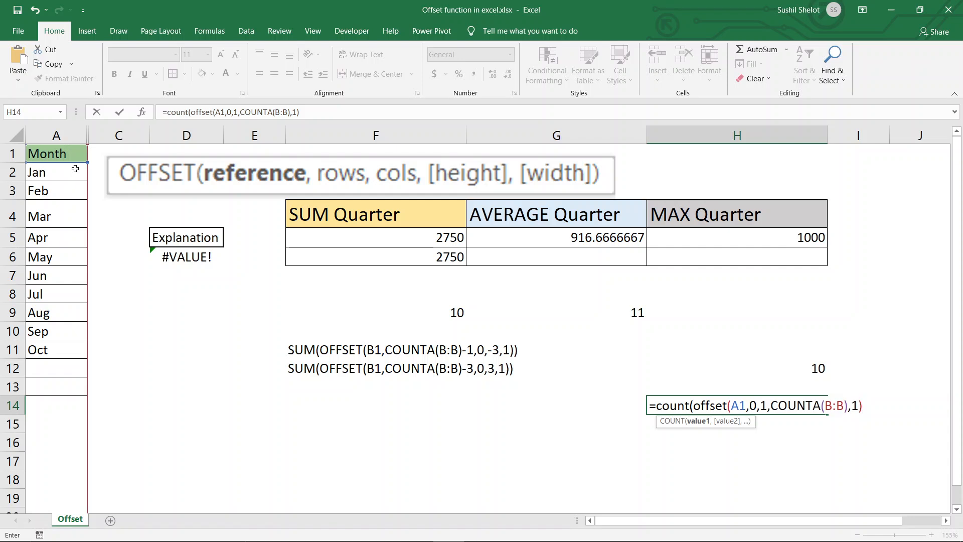
{"action": "type", "text": ")"}
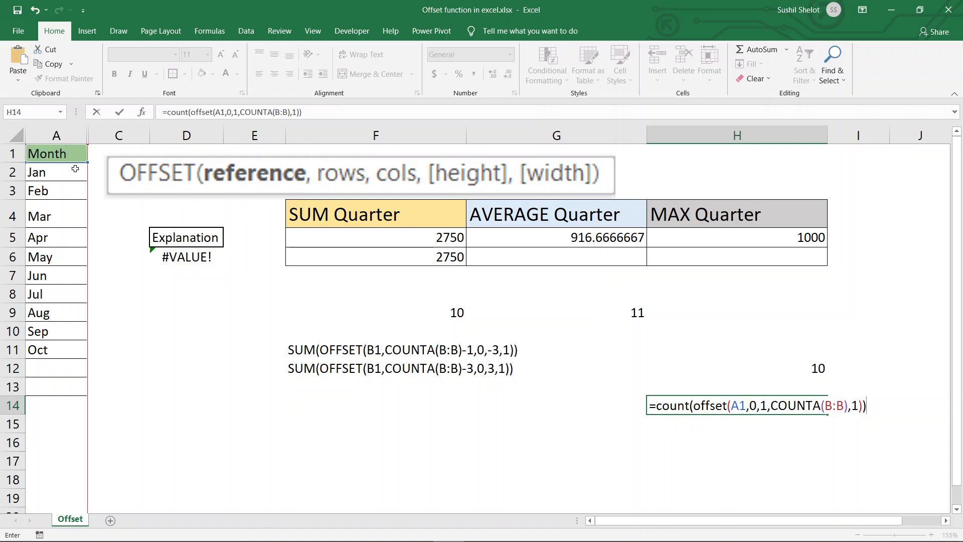
{"action": "key", "text": "Return"}
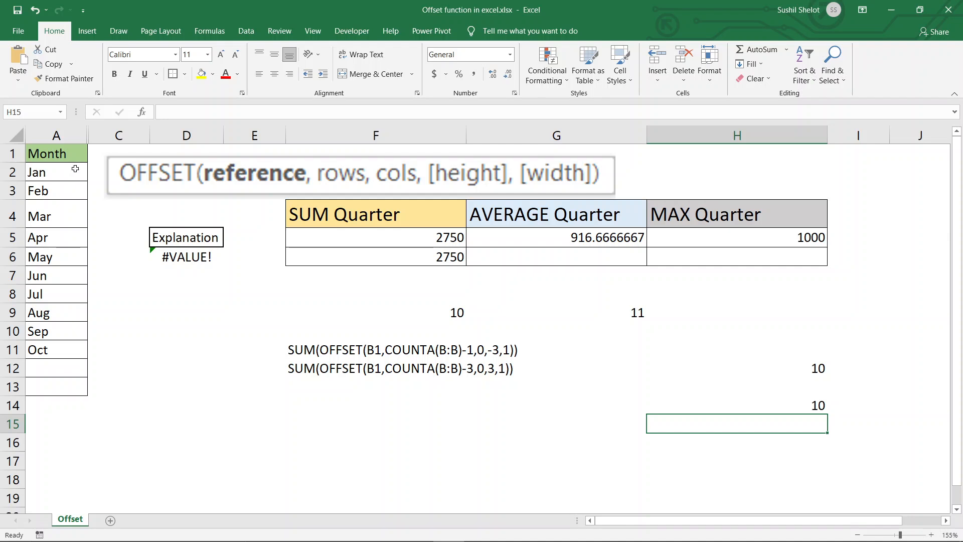
- Unhide the Sale column between columns A and C, and select H14 to review its COUNT formula
{"action": "left_click_drag", "start_coordinate": [75, 136], "coordinate": [108, 134]}
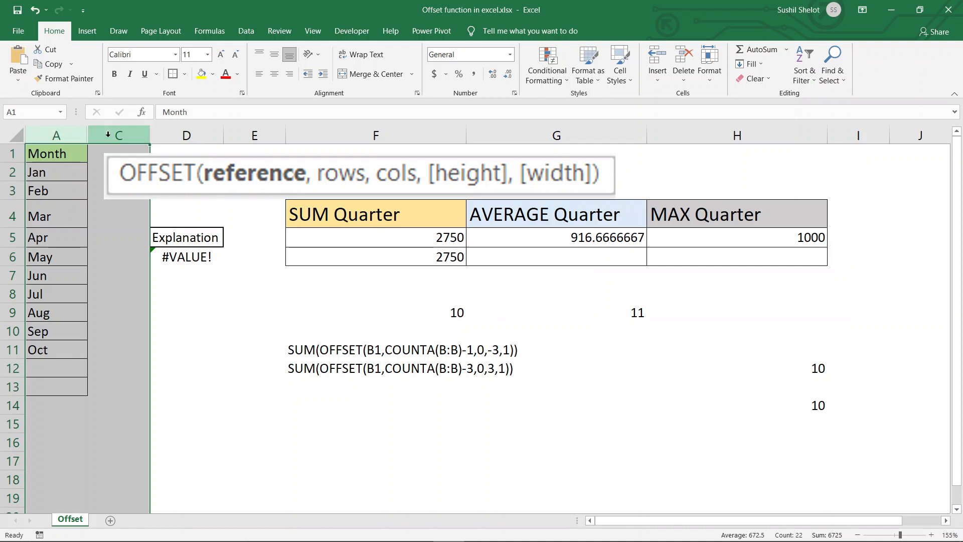
{"action": "right_click", "coordinate": [107, 134]}
{"action": "left_click", "coordinate": [152, 317]}
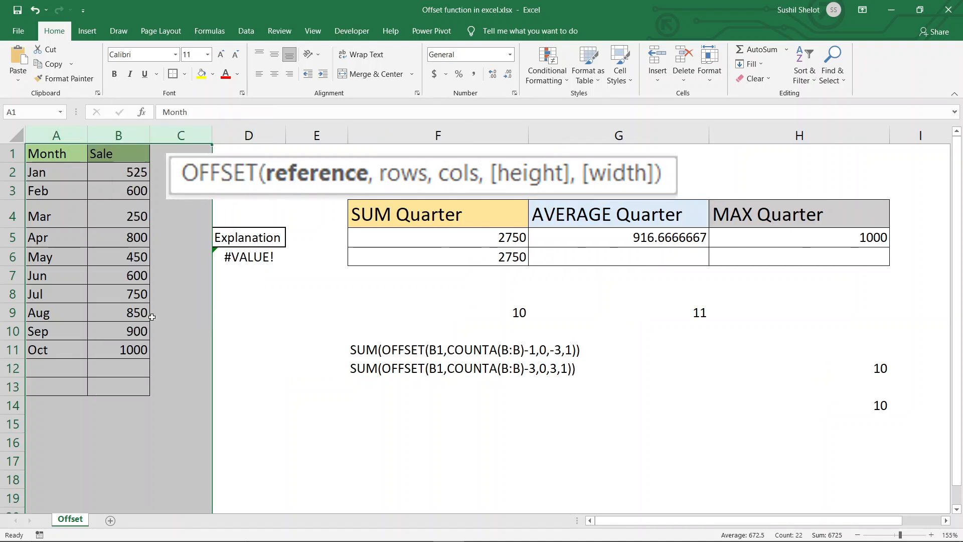
{"action": "left_click", "coordinate": [875, 411]}
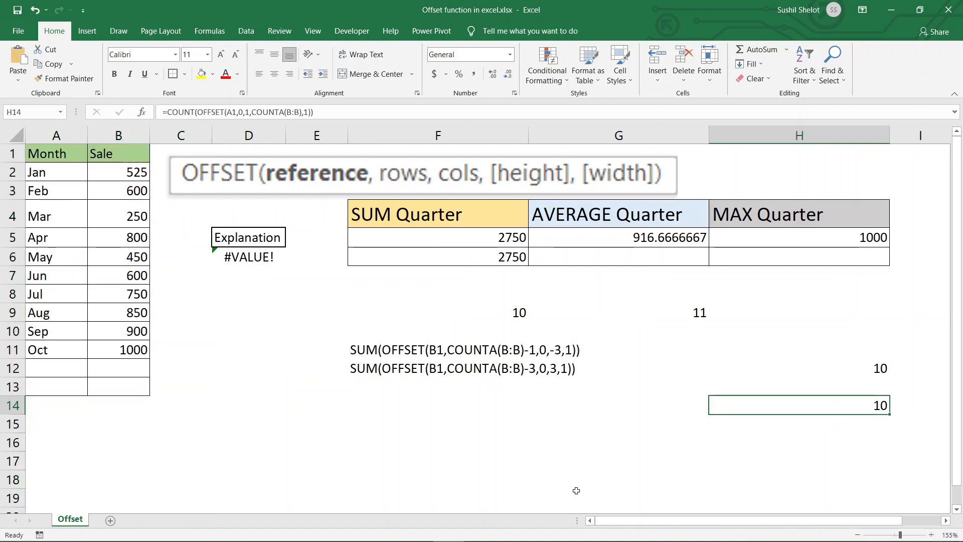
- Add month Nov with a sale of 500 in row 12 to test the dynamic formulas
{"action": "left_click", "coordinate": [66, 370]}
{"action": "type", "text": "N"}
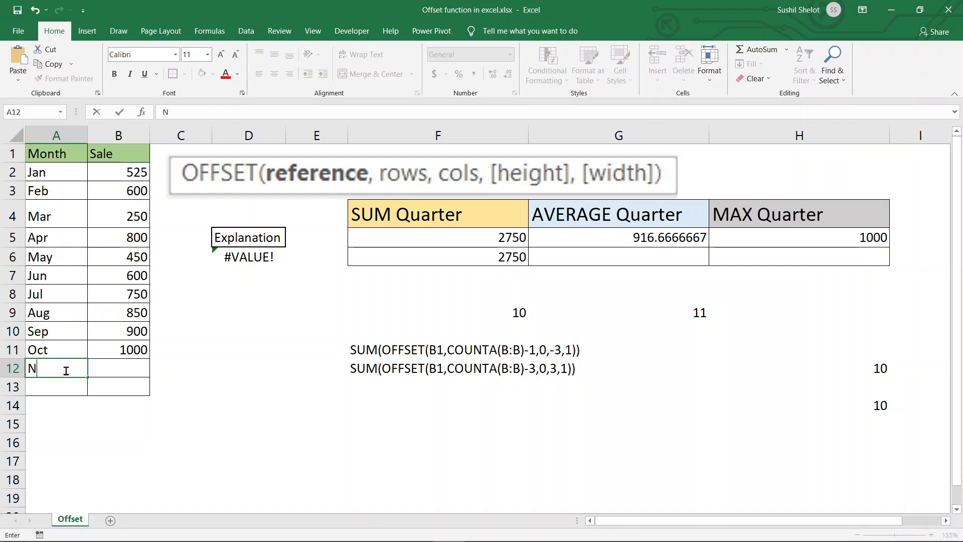
{"action": "type", "text": "ov"}
{"action": "key", "text": "Tab"}
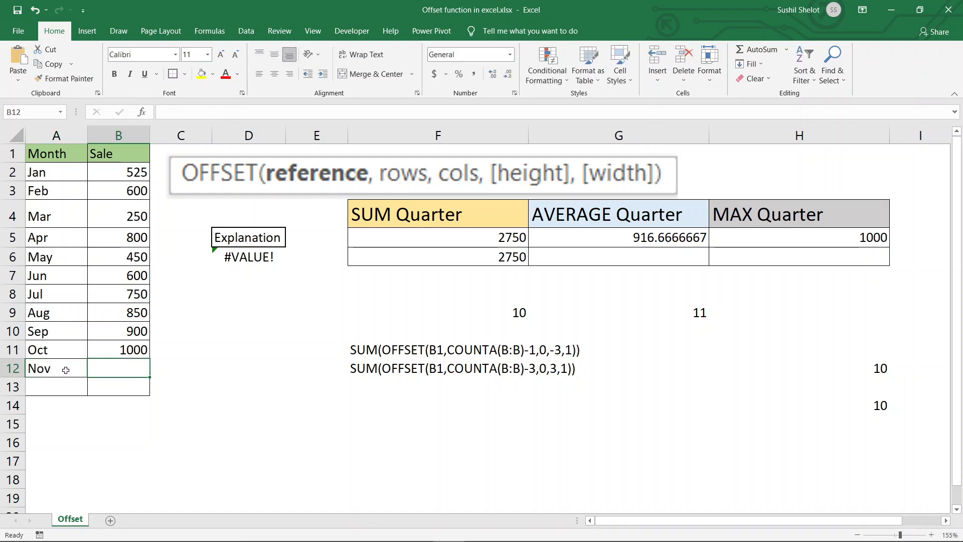
{"action": "type", "text": "500"}
{"action": "key", "text": "Return"}
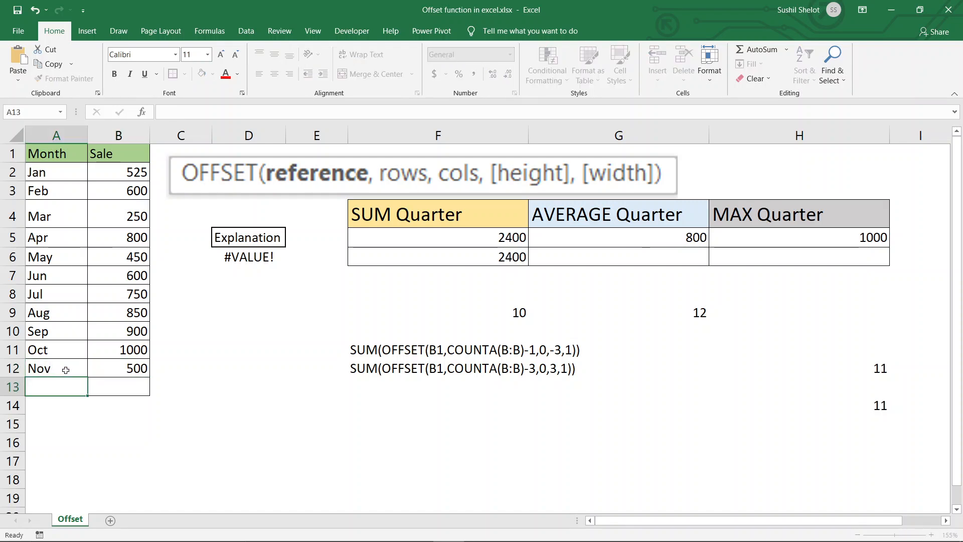